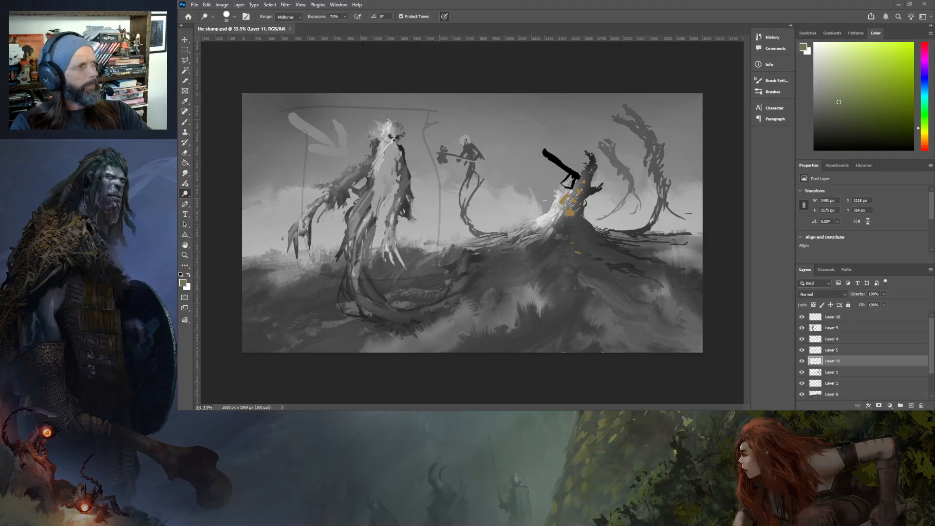
# - Activate Layer 9, try shifting the large creature slightly, and undo the move
pyautogui.scroll(2, 444, 233)
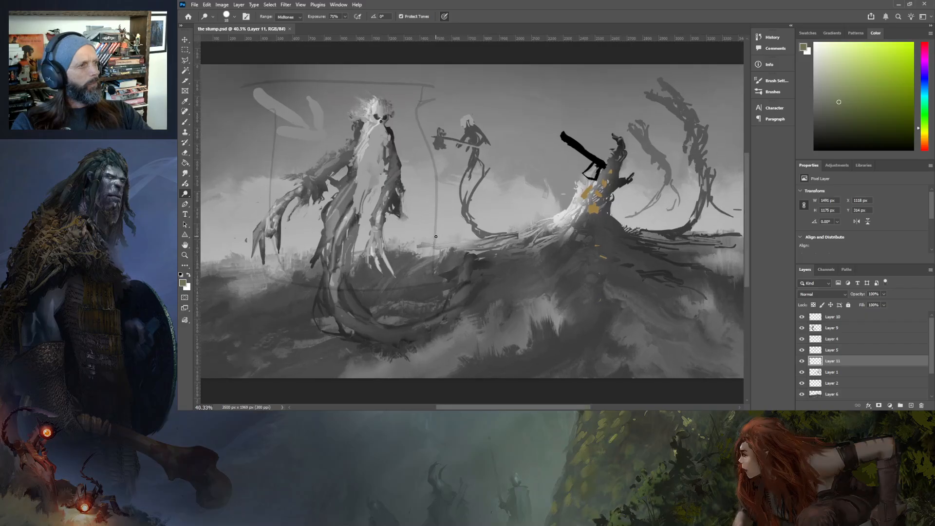
pyautogui.scroll(-1, 440, 236)
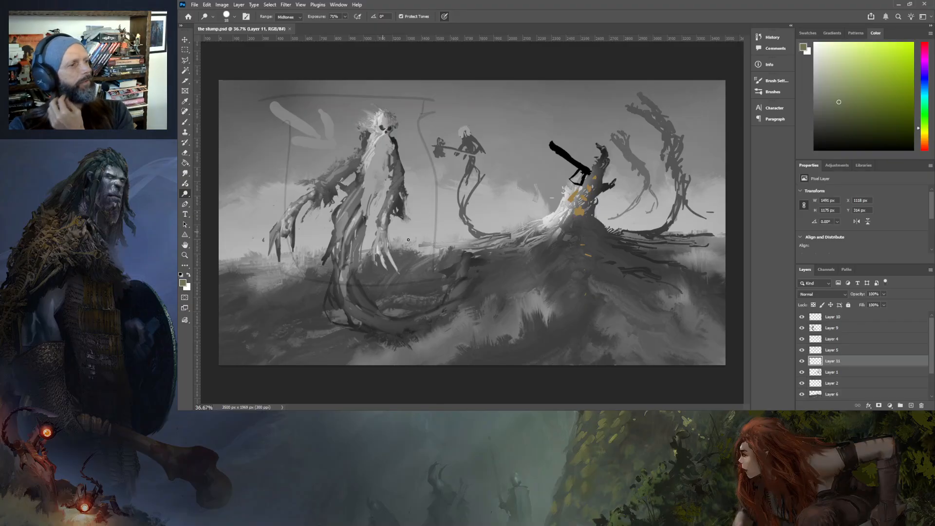
pyautogui.click(839, 329)
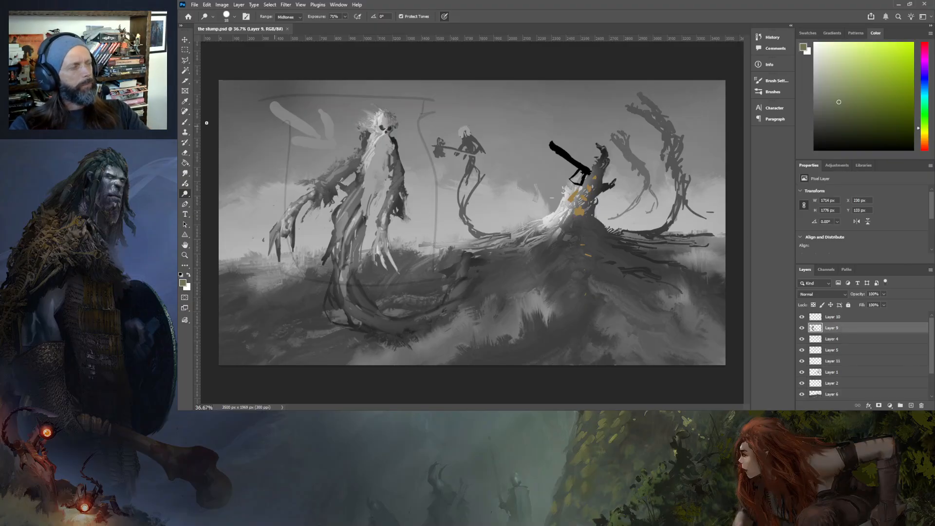
pyautogui.click(185, 40)
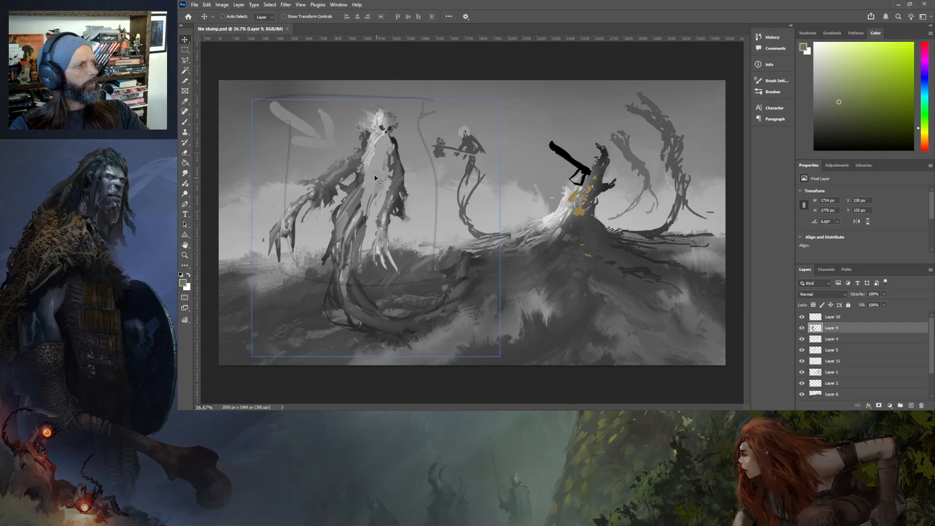
pyautogui.moveTo(370, 178)
pyautogui.mouseDown()
pyautogui.moveTo(381, 172)
pyautogui.moveTo(372, 178)
pyautogui.mouseUp()
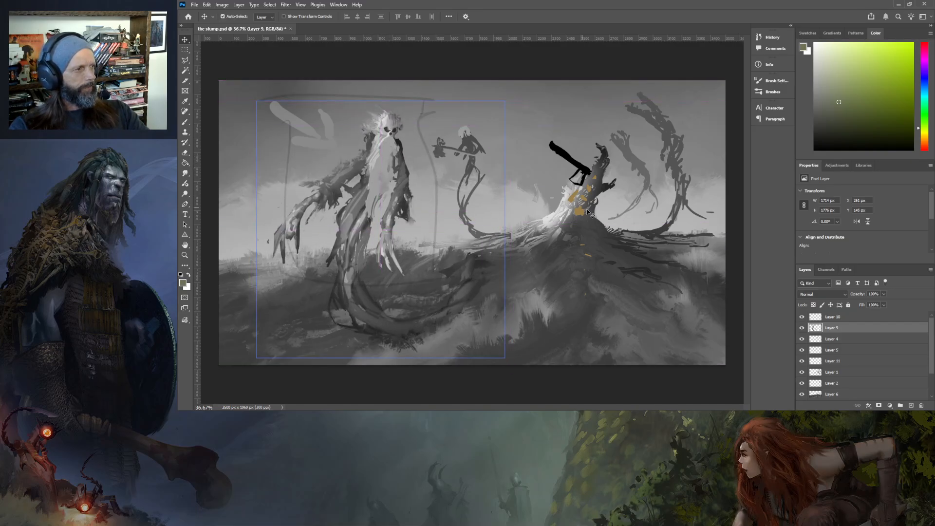
pyautogui.hotkey('ctrl', 'z')
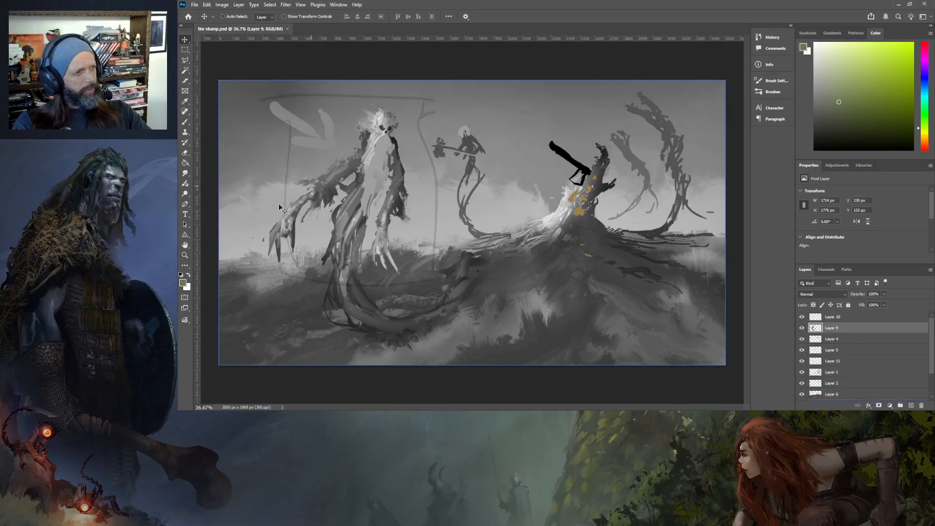
# - Find which layer holds the sketched frame around the large creature and hide that layer, Layer 10
pyautogui.scroll(2, 296, 224)
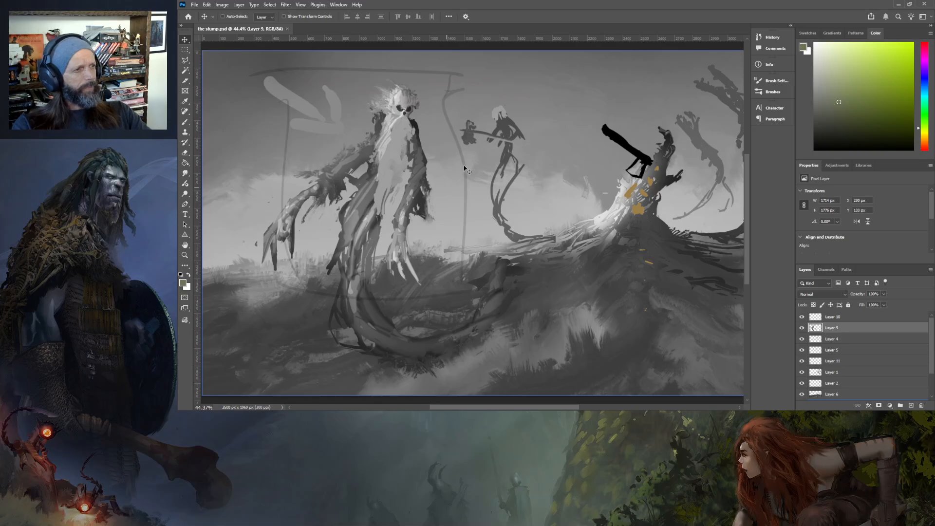
pyautogui.scroll(2, 491, 260)
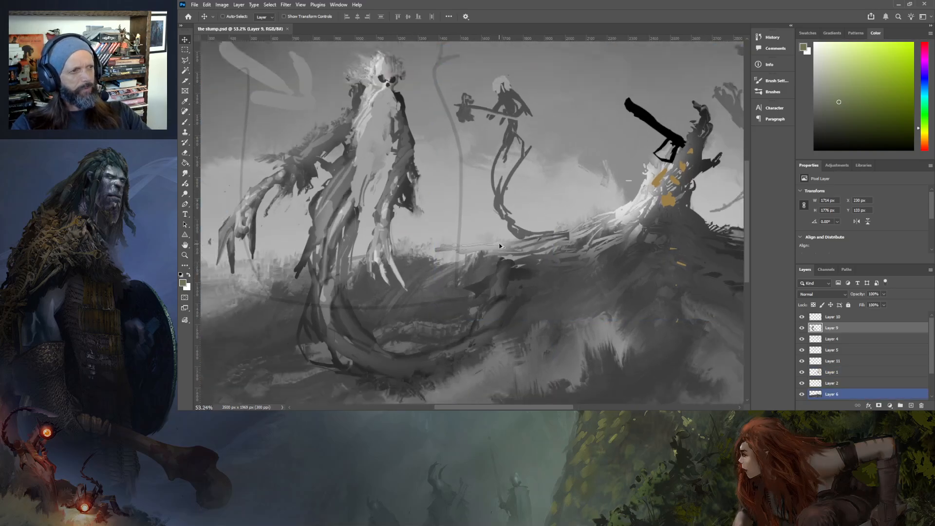
pyautogui.scroll(-2, 500, 246)
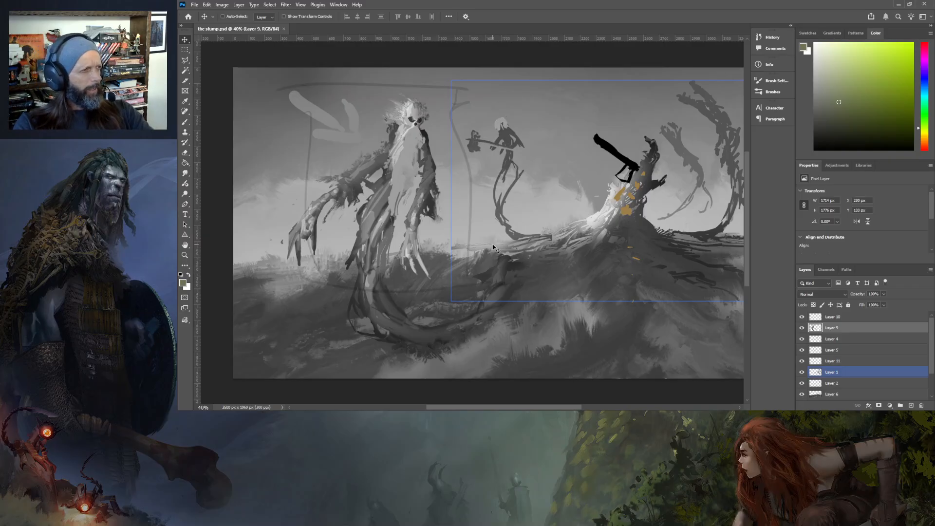
pyautogui.keyDown('ctrl'); pyautogui.click(384, 210); pyautogui.keyUp('ctrl')
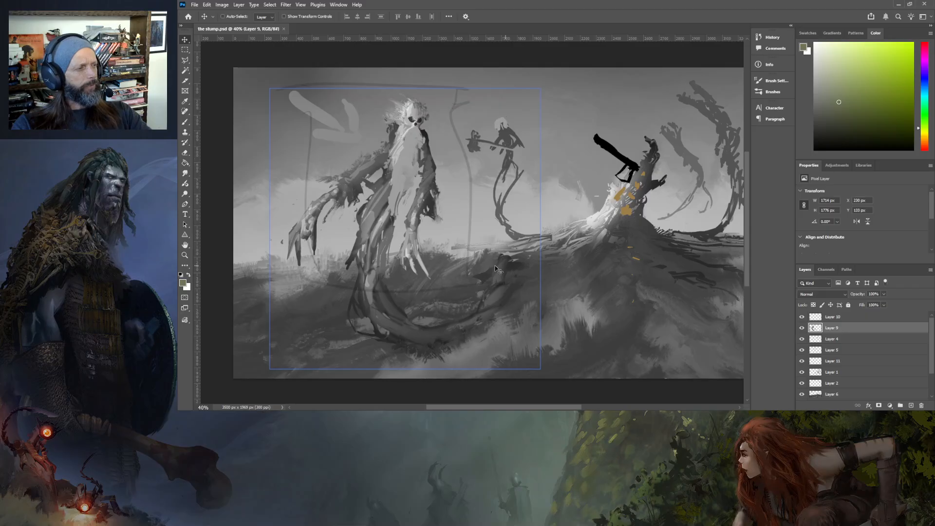
pyautogui.keyDown('ctrl'); pyautogui.click(470, 262); pyautogui.keyUp('ctrl')
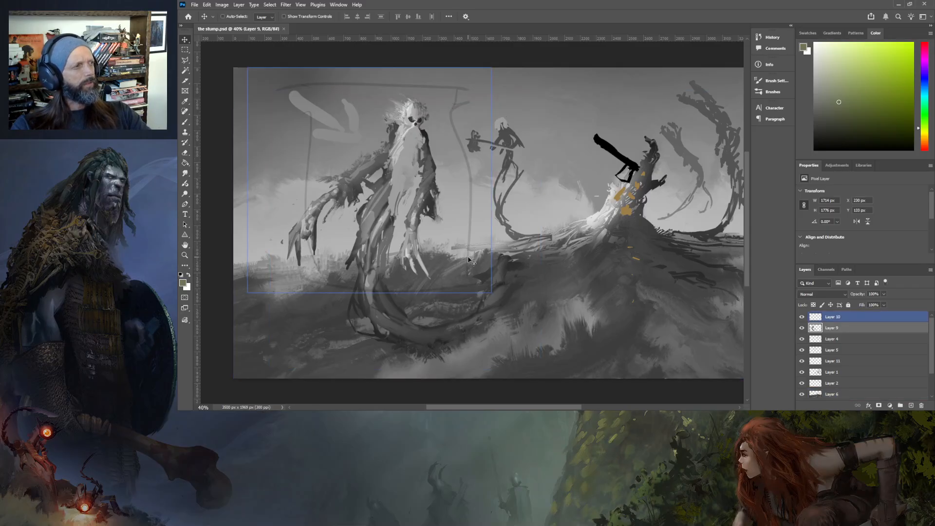
pyautogui.keyDown('ctrl'); pyautogui.click(453, 258); pyautogui.keyUp('ctrl')
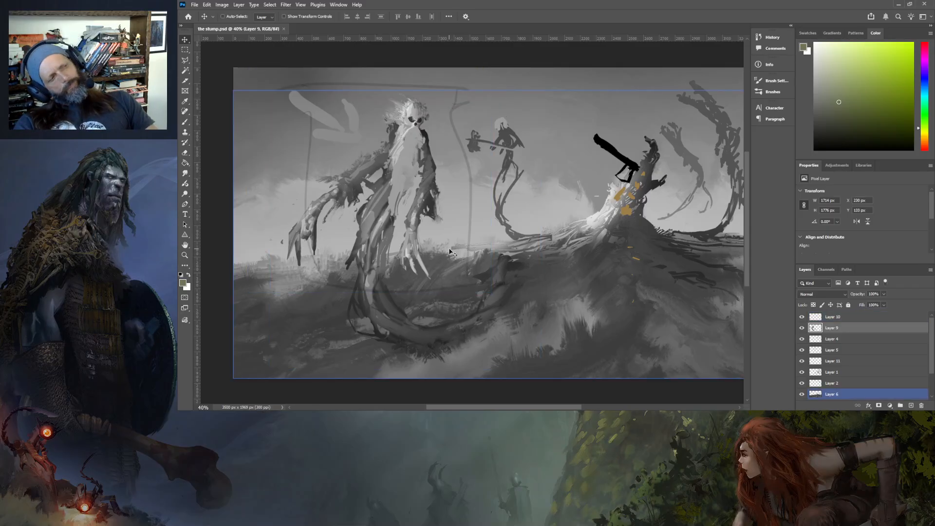
pyautogui.click(829, 341)
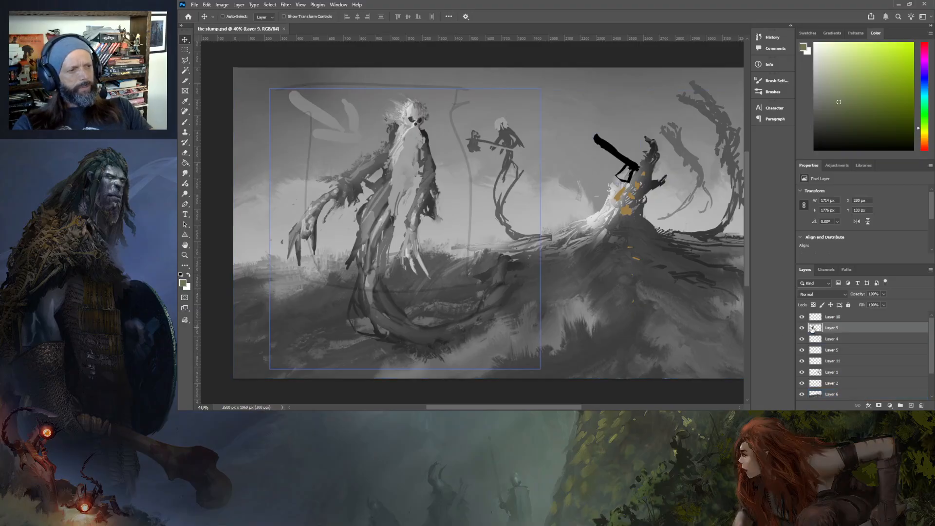
pyautogui.click(801, 316)
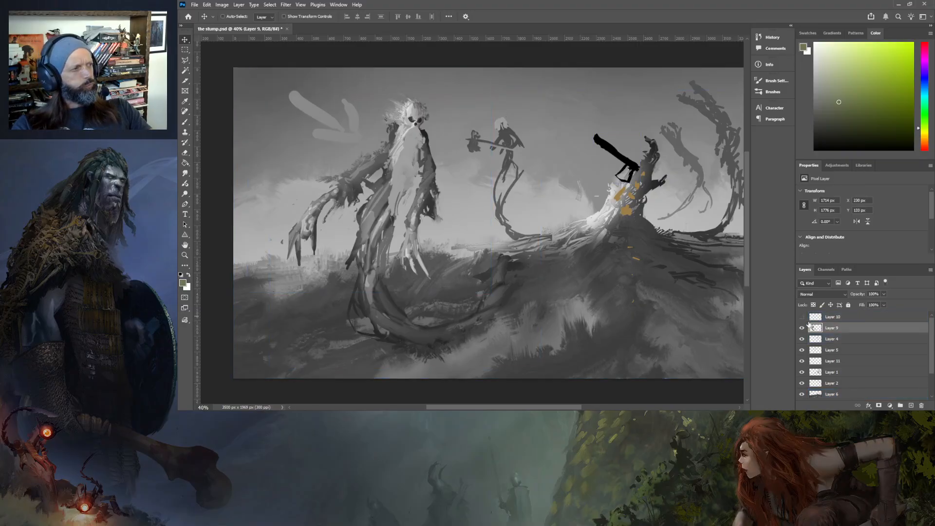
# - Check what Layer 9 contains by switching its visibility off and on, and make it the active layer
pyautogui.press('ctrl')
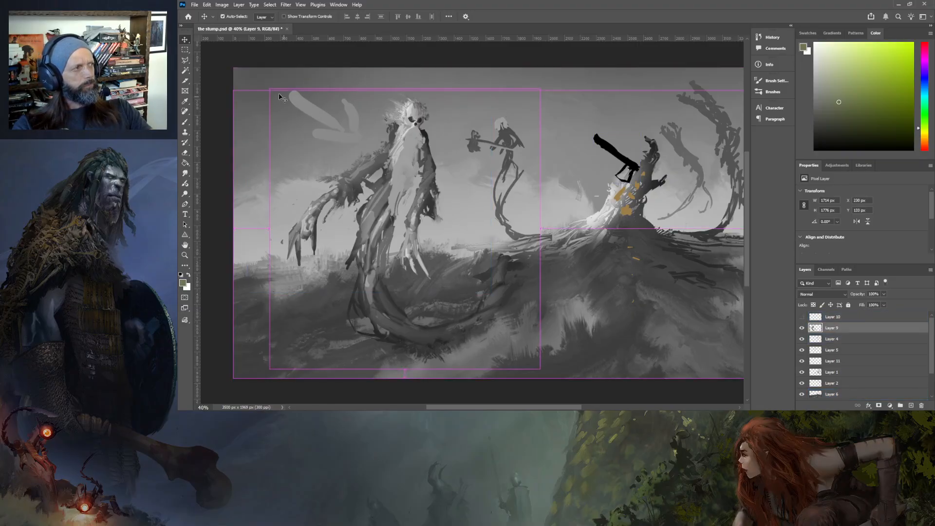
pyautogui.keyDown('ctrl'); pyautogui.click(311, 115); pyautogui.keyUp('ctrl')
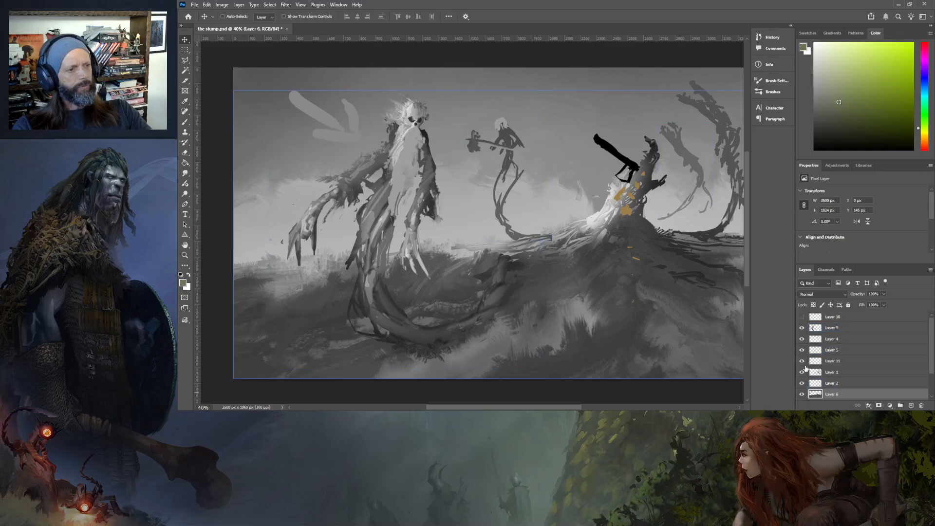
pyautogui.click(801, 328)
pyautogui.click(801, 328)
pyautogui.click(837, 328)
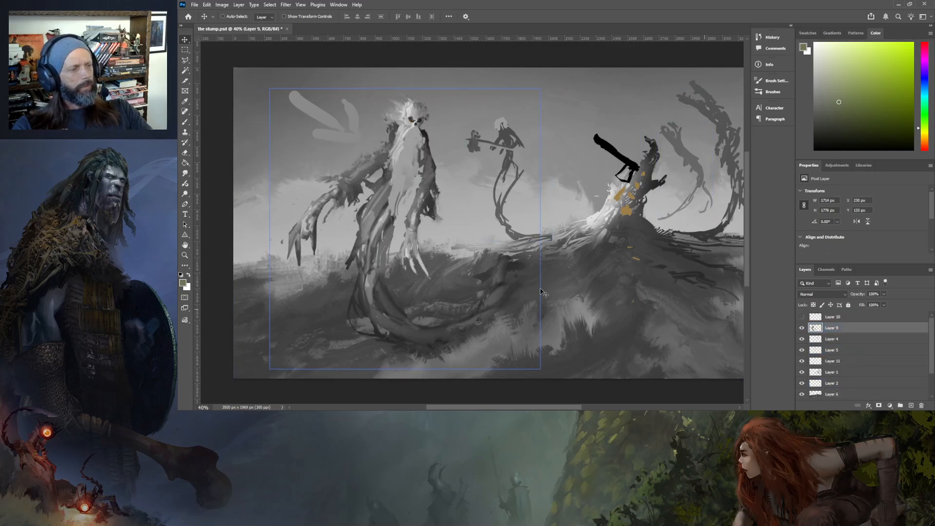
# - Smudge the large creature's face on Layer 9 at 100% strength, pulling the light paint from the nose diagonally across the beard
pyautogui.scroll(4, 325, 145)
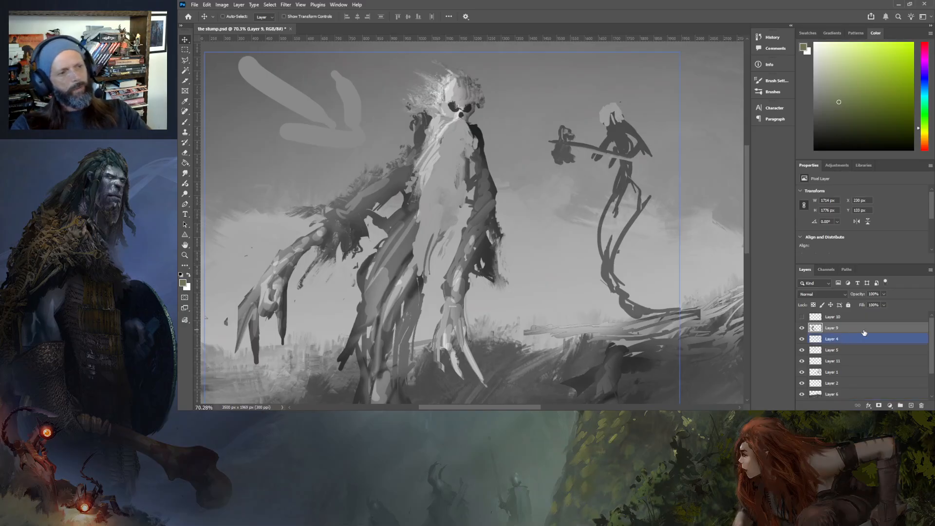
pyautogui.scroll(8, 492, 87)
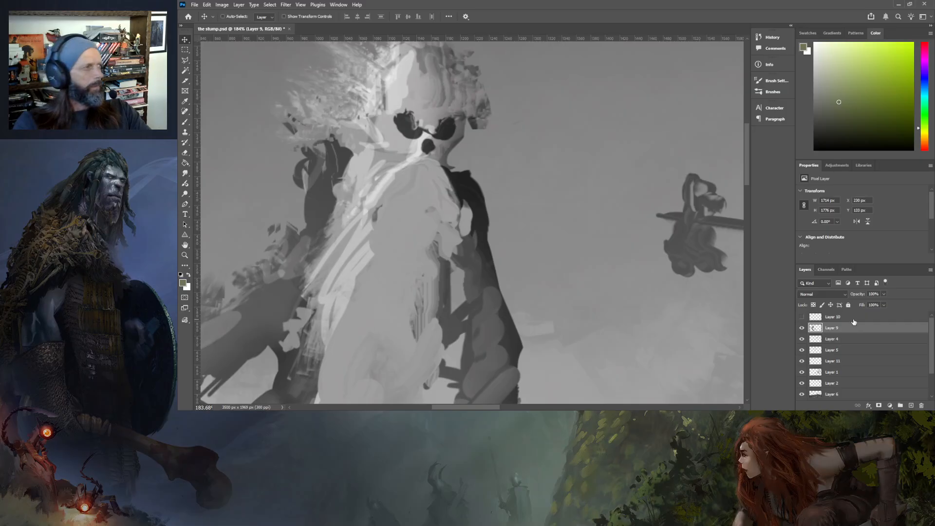
pyautogui.click(186, 122)
pyautogui.click(185, 173)
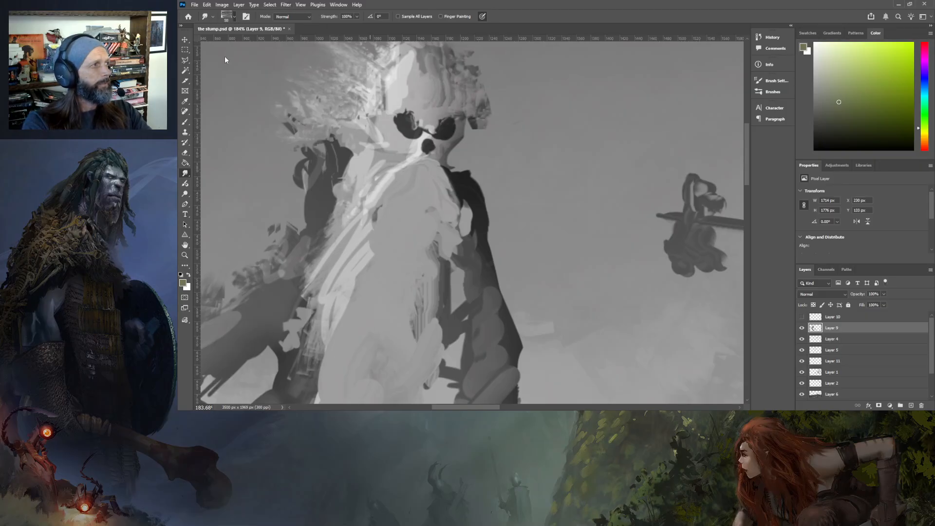
pyautogui.click(211, 107)
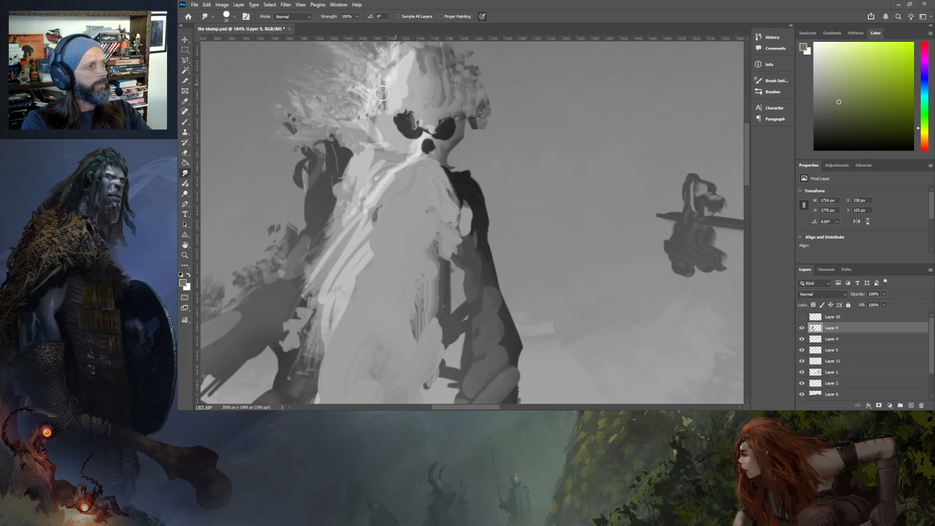
pyautogui.moveTo(408, 104)
pyautogui.mouseDown()
pyautogui.moveTo(413, 126)
pyautogui.moveTo(419, 111)
pyautogui.moveTo(429, 126)
pyautogui.moveTo(409, 113)
pyautogui.moveTo(427, 117)
pyautogui.moveTo(411, 158)
pyautogui.moveTo(433, 137)
pyautogui.moveTo(439, 156)
pyautogui.moveTo(431, 133)
pyautogui.moveTo(438, 156)
pyautogui.moveTo(430, 139)
pyautogui.moveTo(438, 150)
pyautogui.moveTo(406, 156)
pyautogui.moveTo(419, 165)
pyautogui.moveTo(416, 157)
pyautogui.moveTo(367, 179)
pyautogui.moveTo(289, 253)
pyautogui.moveTo(339, 204)
pyautogui.moveTo(338, 230)
pyautogui.moveTo(381, 186)
pyautogui.moveTo(390, 193)
pyautogui.moveTo(376, 196)
pyautogui.moveTo(409, 177)
pyautogui.moveTo(380, 217)
pyautogui.moveTo(418, 184)
pyautogui.moveTo(414, 191)
pyautogui.moveTo(406, 181)
pyautogui.moveTo(378, 199)
pyautogui.moveTo(417, 190)
pyautogui.moveTo(431, 199)
pyautogui.moveTo(414, 188)
pyautogui.mouseUp()
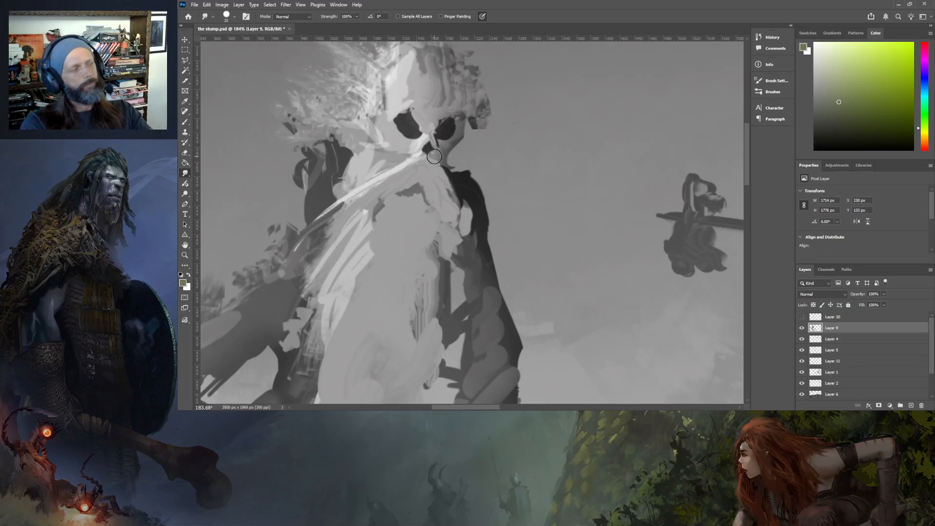
# - Review the smudged creature against the whole composition and duplicate Layer 9
pyautogui.hotkey('ctrl', '0')
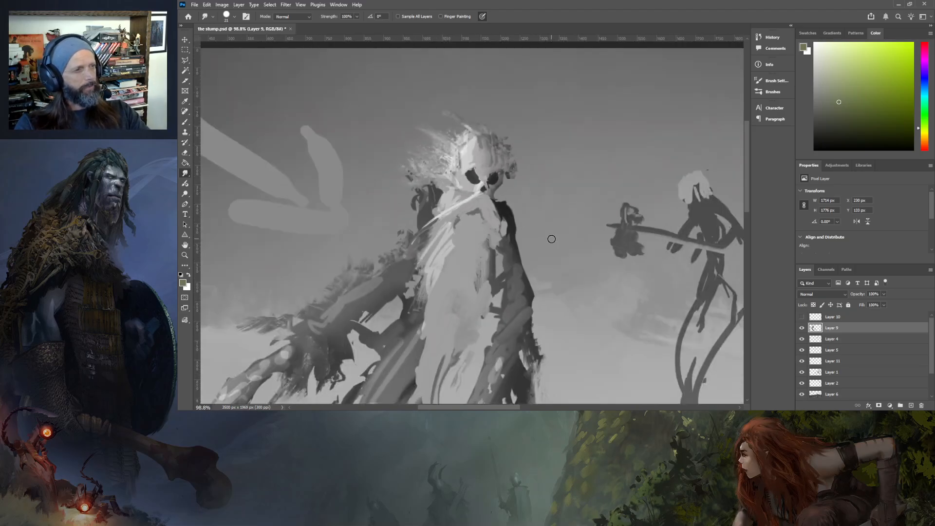
pyautogui.scroll(-2, 499, 229)
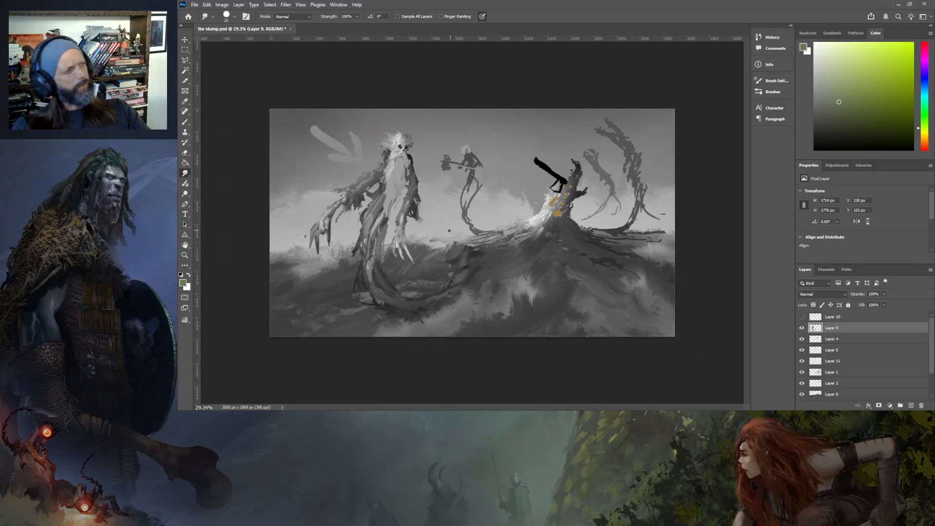
pyautogui.scroll(2, 443, 221)
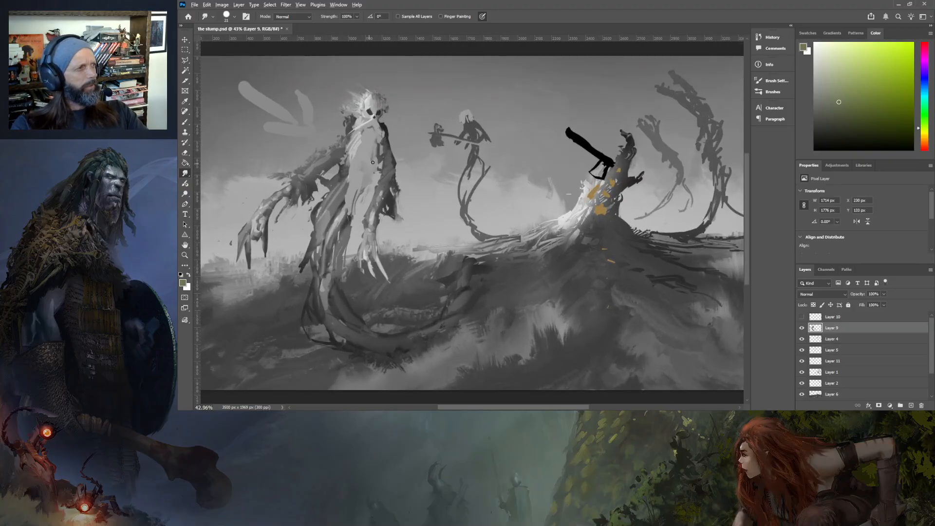
pyautogui.scroll(3, 372, 162)
pyautogui.scroll(-4, 379, 149)
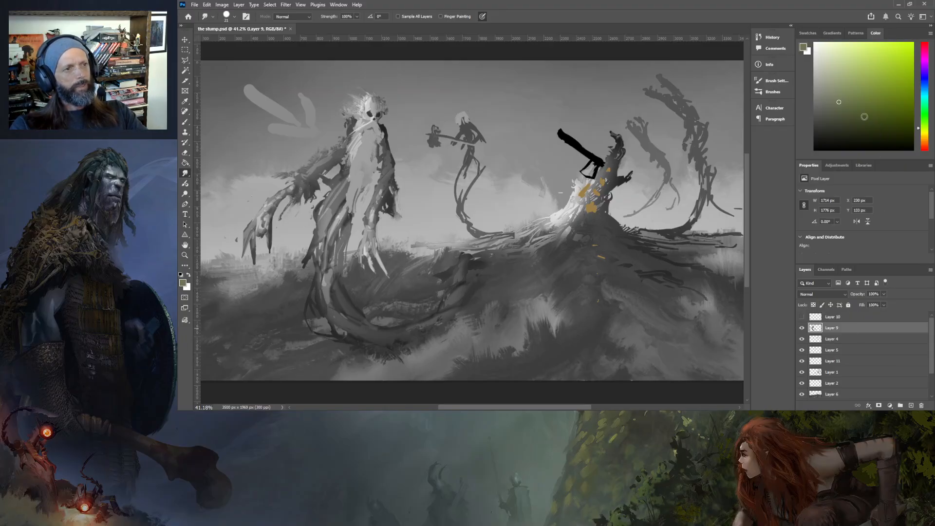
pyautogui.hotkey('ctrl', 'j')
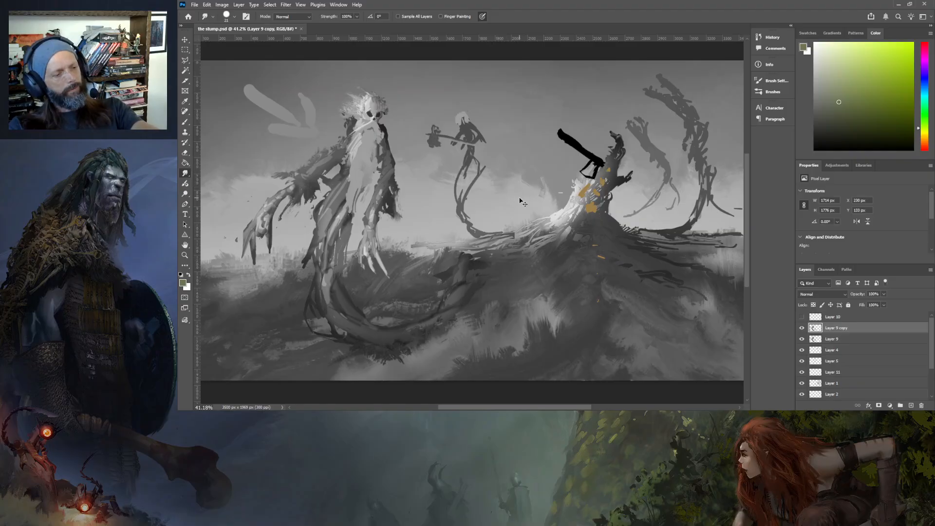
# - Scale the duplicated creature to about 320% and position it in the middle foreground with its head inside the canvas
pyautogui.hotkey('ctrl', 't')
pyautogui.scroll(-3, 471, 274)
pyautogui.press('Return')
pyautogui.hotkey('ctrl', 't')
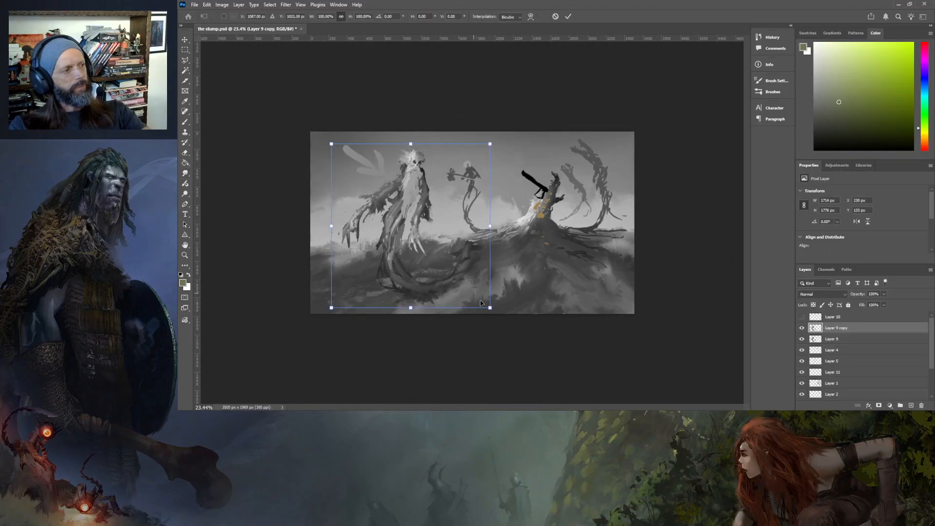
pyautogui.moveTo(490, 306); pyautogui.dragTo(625, 446)
pyautogui.moveTo(331, 145); pyautogui.dragTo(244, 54)
pyautogui.moveTo(398, 146); pyautogui.dragTo(414, 234)
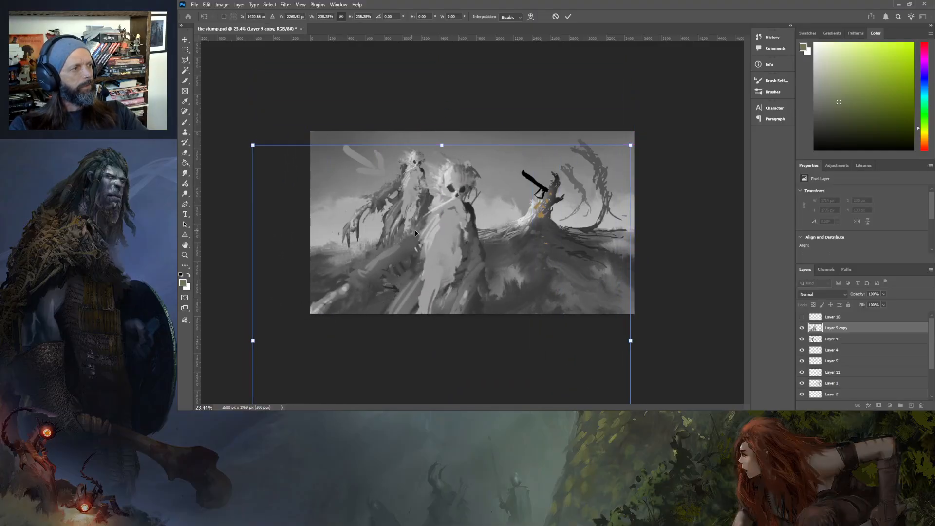
pyautogui.moveTo(249, 143)
pyautogui.mouseDown()
pyautogui.moveTo(208, 98)
pyautogui.moveTo(202, 63)
pyautogui.moveTo(244, 144)
pyautogui.mouseUp()
pyautogui.moveTo(241, 145); pyautogui.dragTo(192, 90)
pyautogui.moveTo(461, 226); pyautogui.dragTo(481, 274)
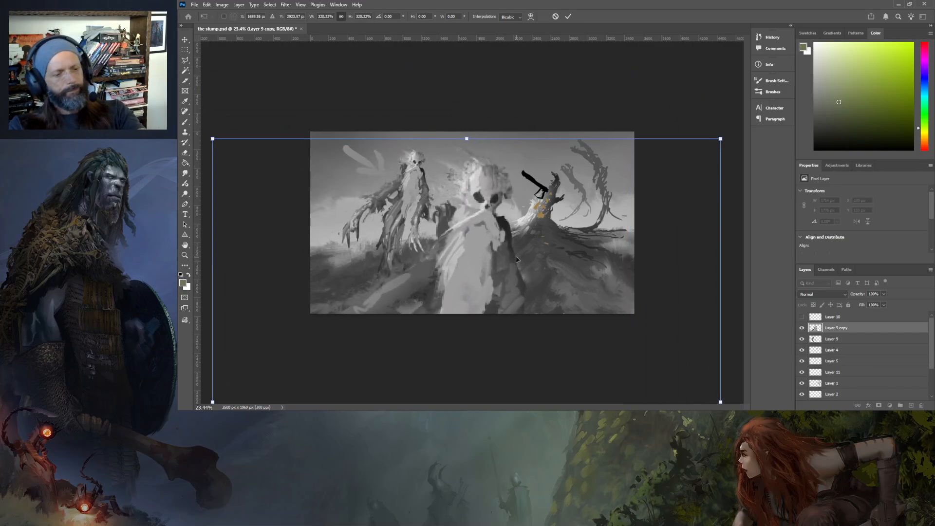
pyautogui.press('Return')
# - Smudge the lit-side eye socket and nose bridge on Layer 9 copy at 100% strength, giving the socket a sharper, angular light rim
pyautogui.scroll(3, 512, 181)
pyautogui.scroll(5, 512, 180)
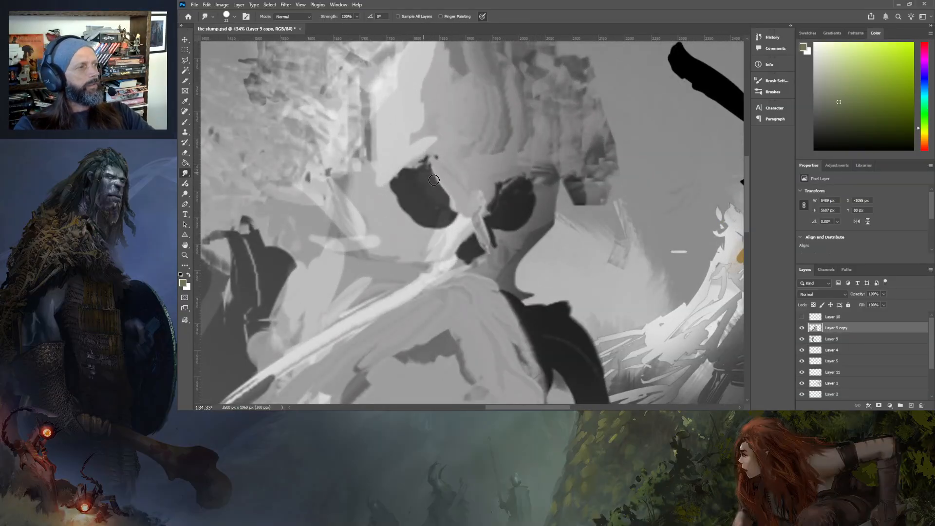
pyautogui.moveTo(428, 176)
pyautogui.mouseDown()
pyautogui.moveTo(452, 205)
pyautogui.moveTo(464, 205)
pyautogui.moveTo(450, 224)
pyautogui.moveTo(398, 230)
pyautogui.moveTo(414, 229)
pyautogui.moveTo(396, 227)
pyautogui.moveTo(402, 213)
pyautogui.moveTo(379, 177)
pyautogui.moveTo(390, 181)
pyautogui.moveTo(413, 160)
pyautogui.moveTo(434, 163)
pyautogui.moveTo(425, 159)
pyautogui.mouseUp()
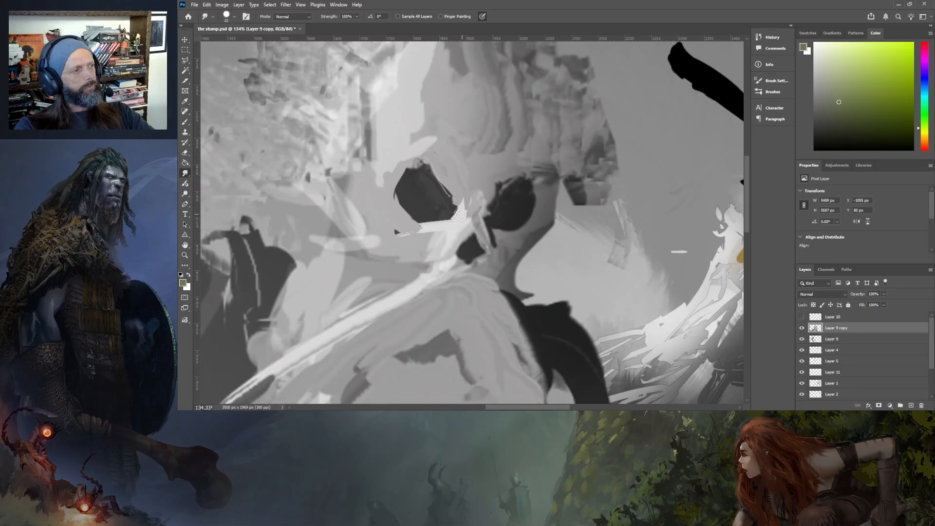
pyautogui.moveTo(462, 204)
pyautogui.mouseDown()
pyautogui.moveTo(436, 238)
pyautogui.moveTo(469, 220)
pyautogui.moveTo(434, 242)
pyautogui.moveTo(447, 238)
pyautogui.moveTo(433, 259)
pyautogui.moveTo(470, 226)
pyautogui.moveTo(471, 261)
pyautogui.mouseUp()
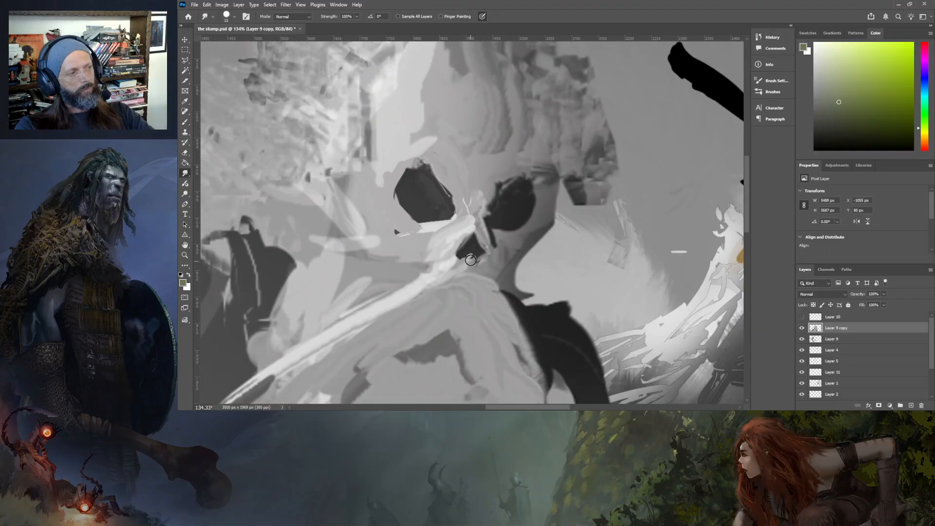
pyautogui.moveTo(469, 201)
pyautogui.mouseDown()
pyautogui.moveTo(458, 222)
pyautogui.moveTo(475, 194)
pyautogui.moveTo(470, 226)
pyautogui.moveTo(478, 219)
pyautogui.moveTo(464, 195)
pyautogui.mouseUp()
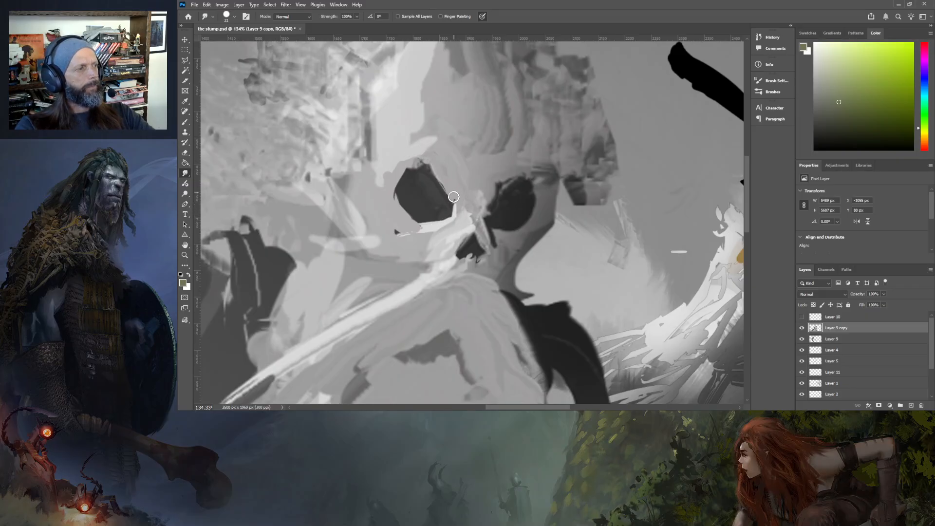
pyautogui.moveTo(421, 230)
pyautogui.mouseDown()
pyautogui.moveTo(387, 214)
pyautogui.moveTo(388, 195)
pyautogui.mouseUp()
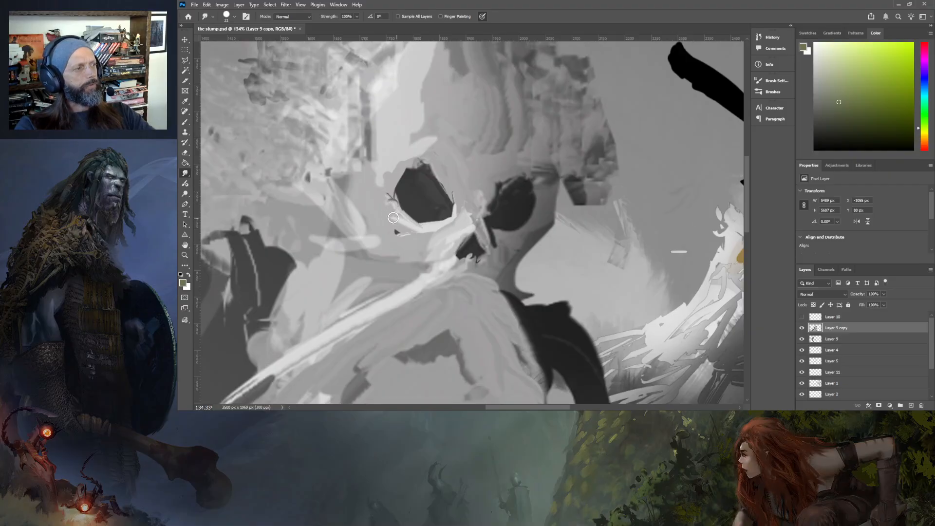
# - Hide Layer 9 copy and add a new empty layer directly above Layer 4, beneath the original creature
pyautogui.scroll(-5, 506, 195)
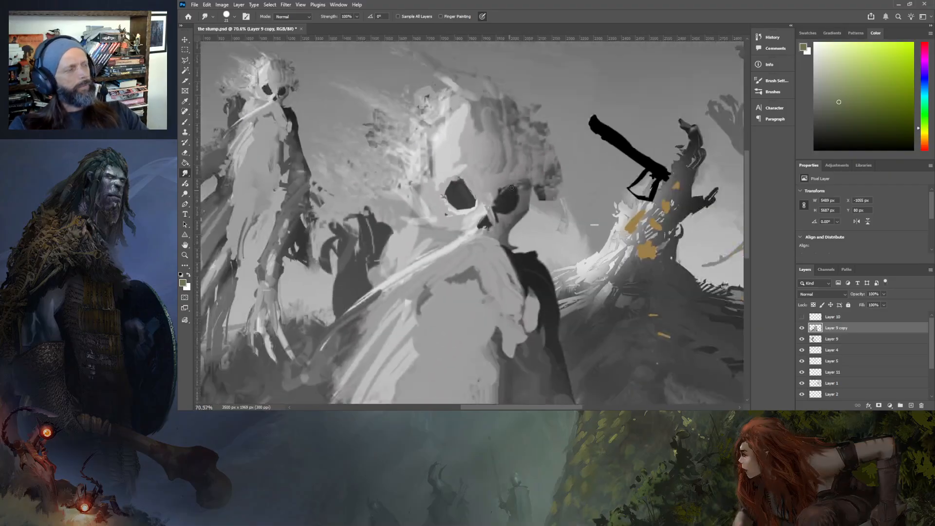
pyautogui.scroll(-2, 506, 195)
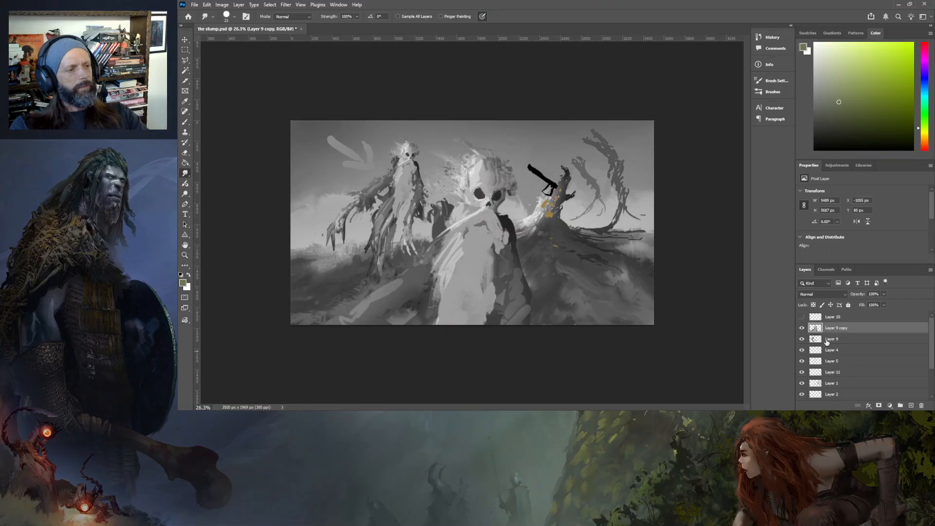
pyautogui.click(802, 329)
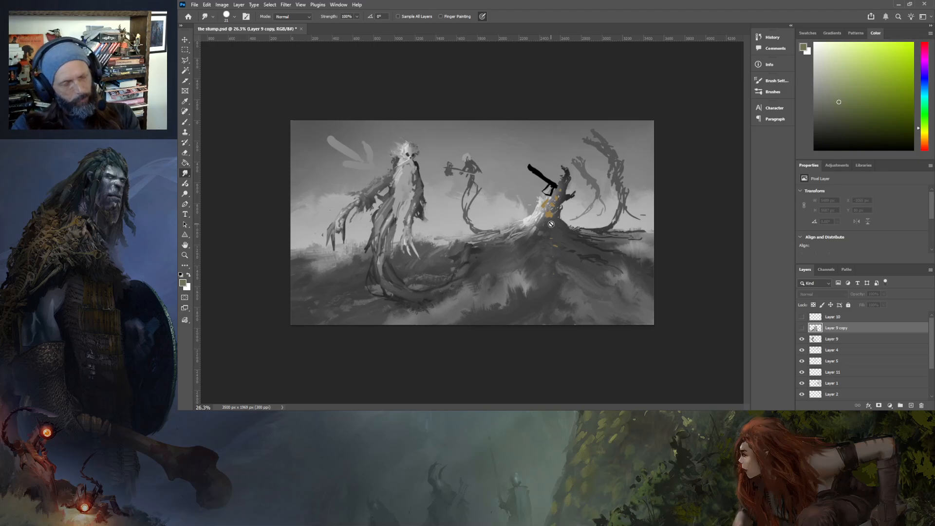
pyautogui.click(838, 340)
pyautogui.click(801, 350)
pyautogui.click(801, 351)
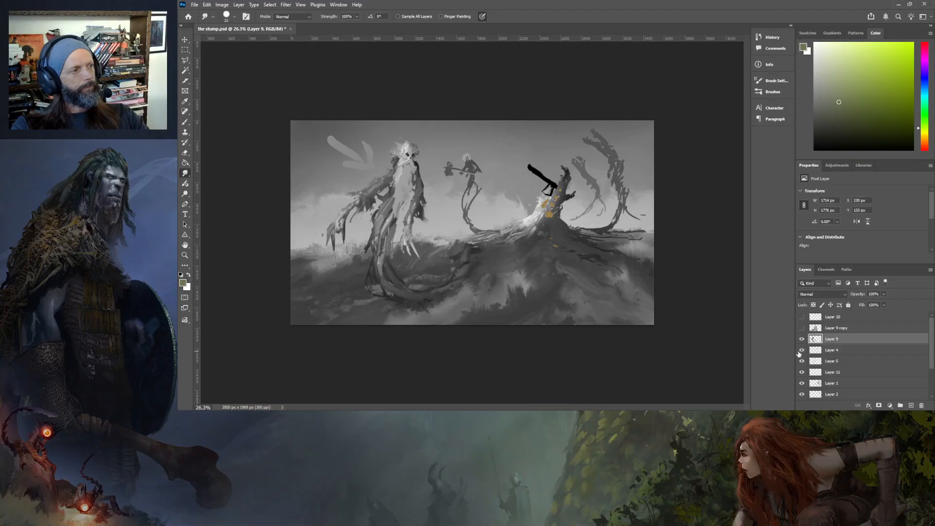
pyautogui.click(823, 350)
pyautogui.click(908, 404)
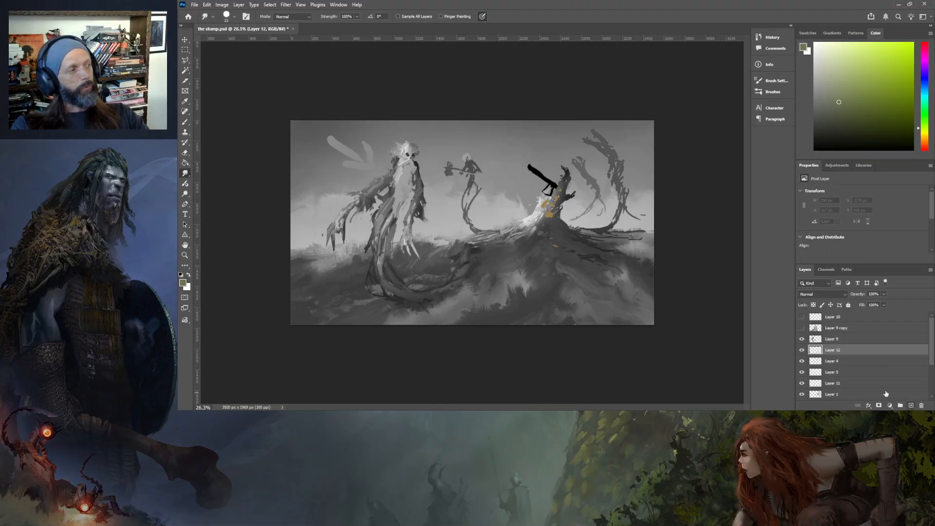
# - Brush mid-gray haze across the background on the new layer with a very large brush and set the layer's opacity to 68%
pyautogui.click(813, 93)
pyautogui.click(184, 123)
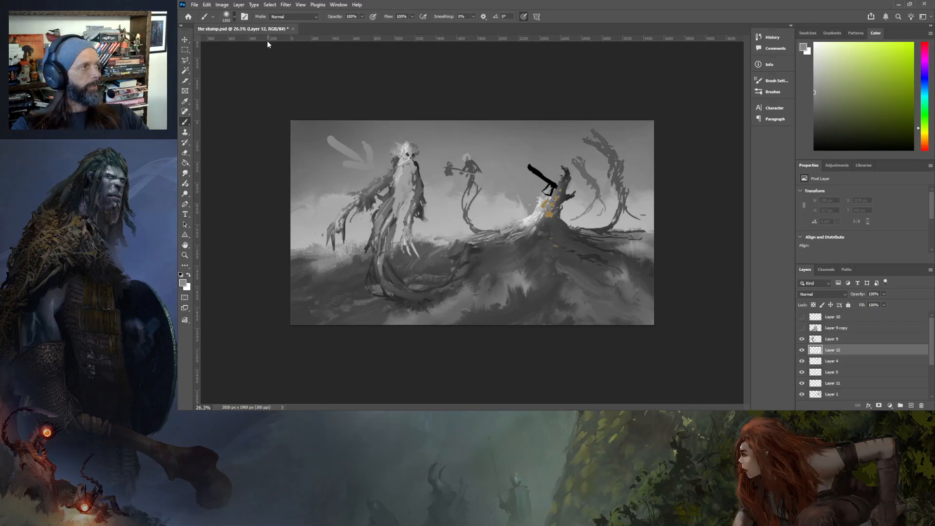
pyautogui.moveTo(673, 194); pyautogui.dragTo(330, 187)
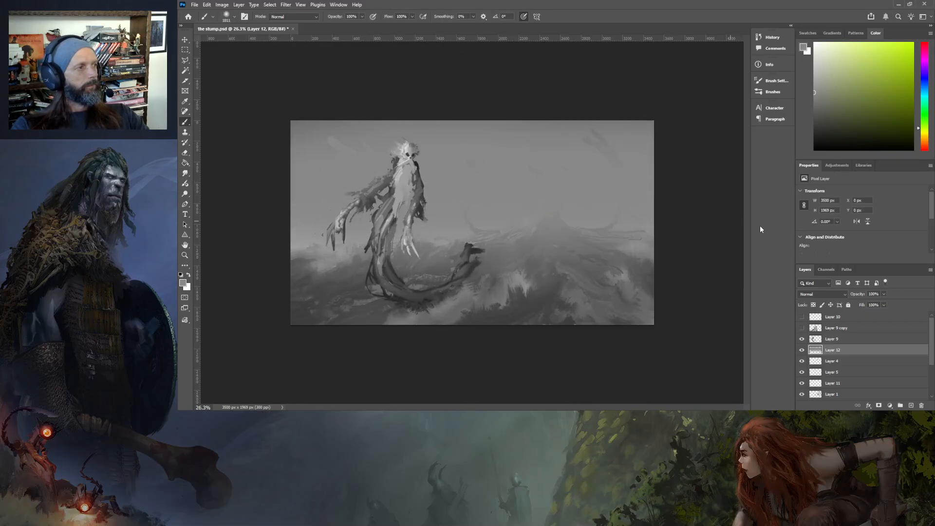
pyautogui.moveTo(884, 303); pyautogui.dragTo(873, 308)
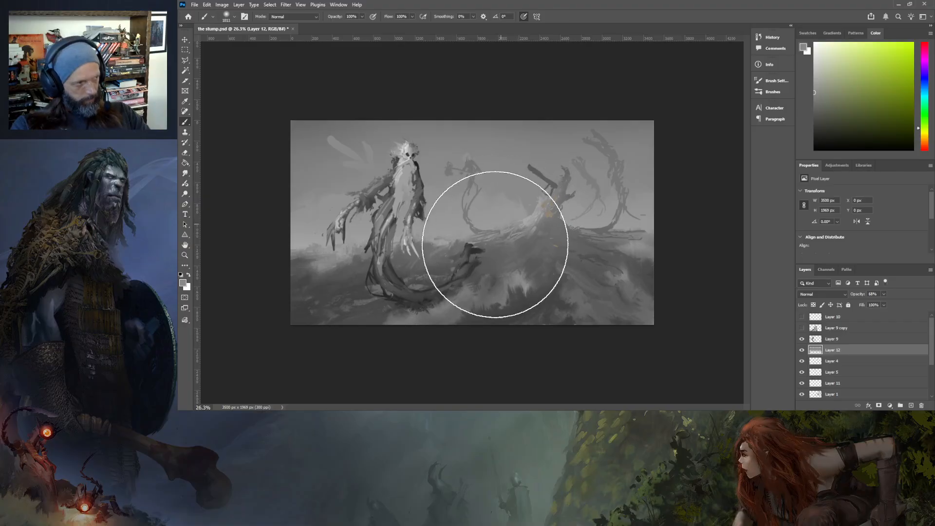
# - Review the hazed composition, hide Layer 12, and make Layer 9 copy visible again
pyautogui.scroll(2, 487, 246)
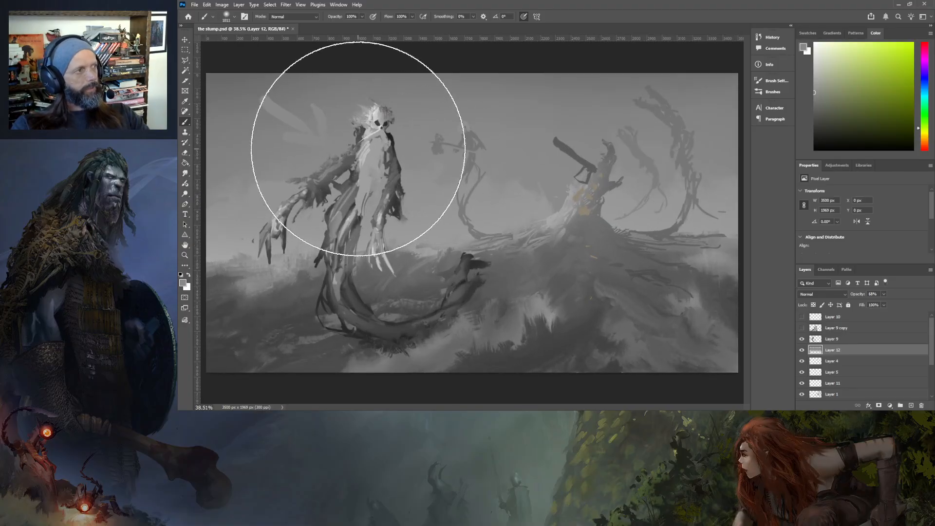
pyautogui.scroll(-2, 380, 139)
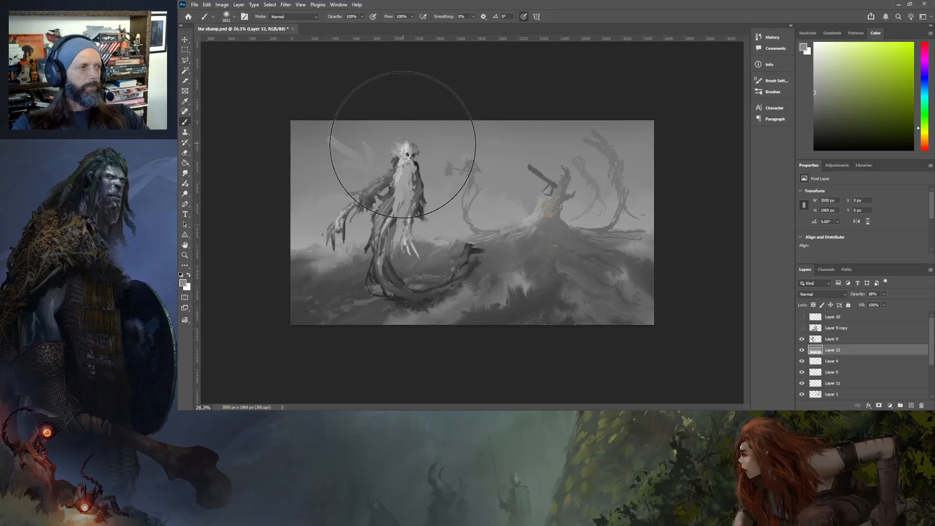
pyautogui.scroll(1, 560, 209)
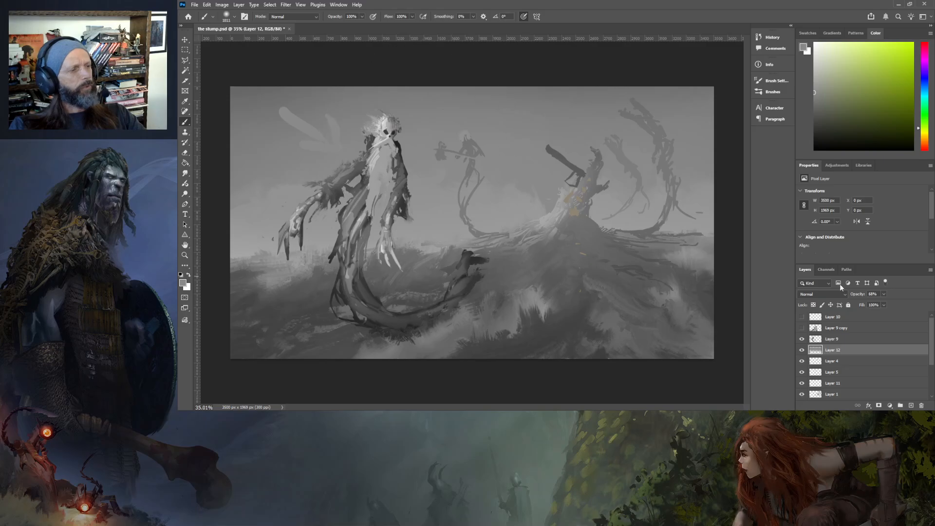
pyautogui.click(801, 350)
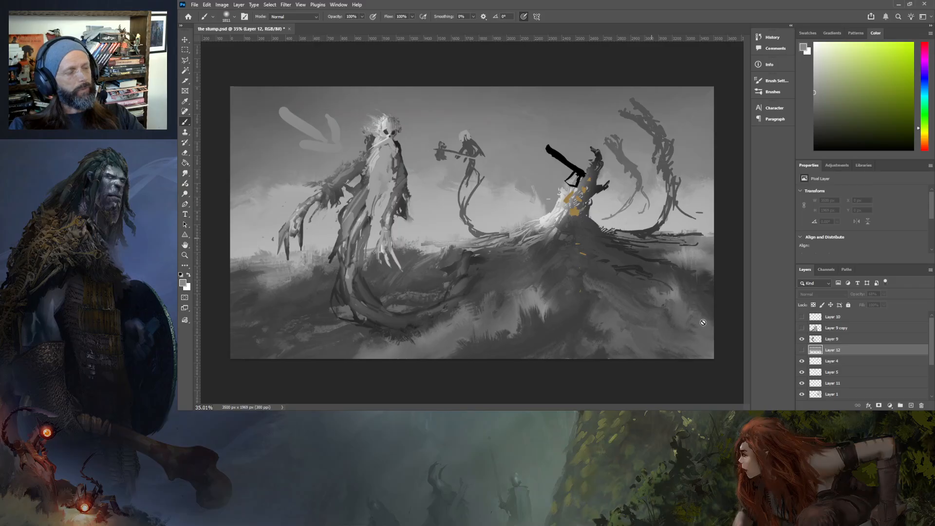
pyautogui.click(837, 341)
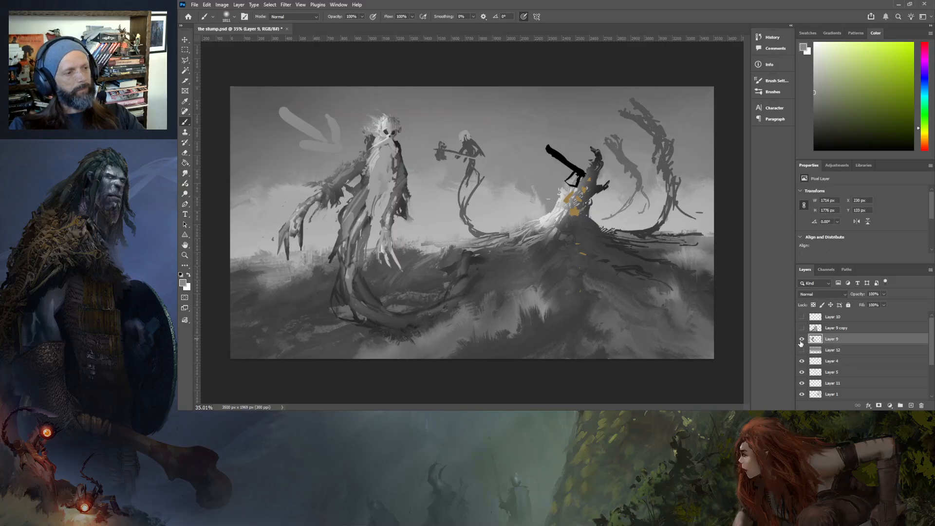
pyautogui.click(802, 339)
pyautogui.click(802, 339)
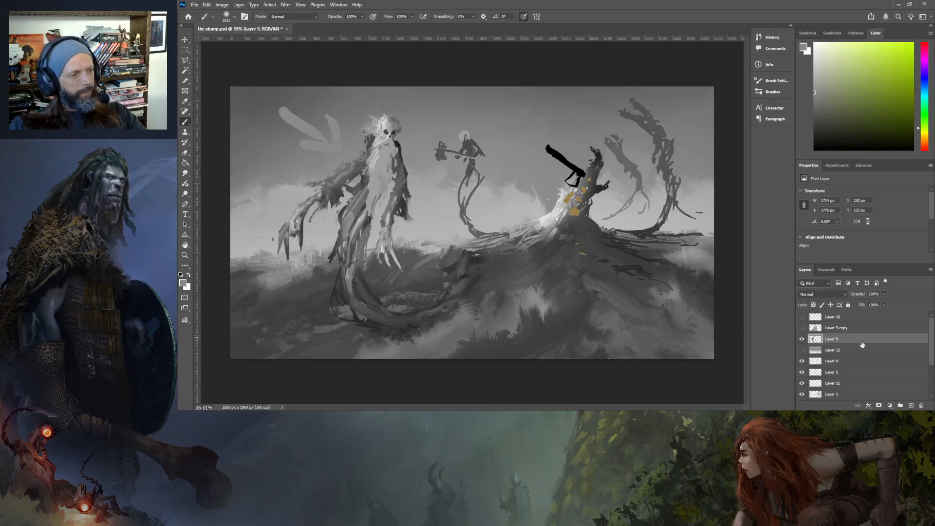
pyautogui.click(801, 328)
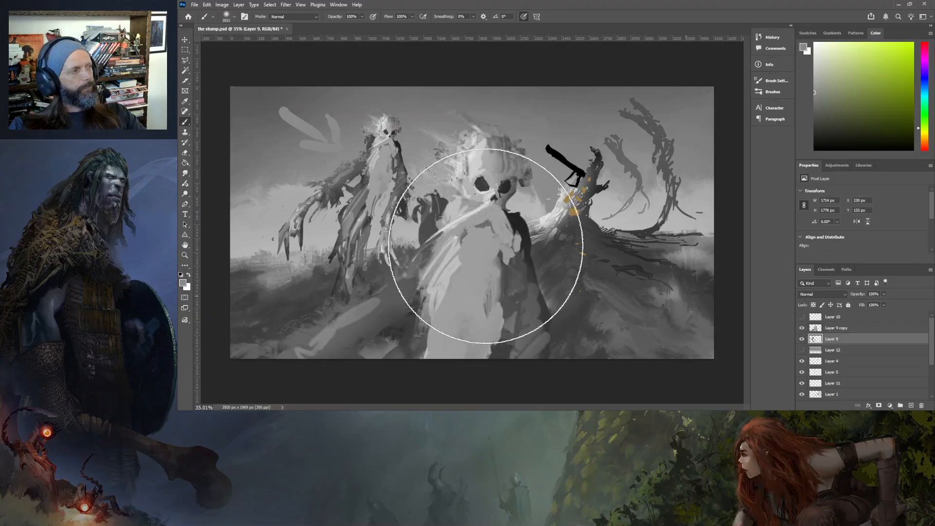
# - Make Layer 9 copy active and smudge the lit-side cheek and temple, pulling light strokes outward from below the eye socket
pyautogui.scroll(5, 532, 271)
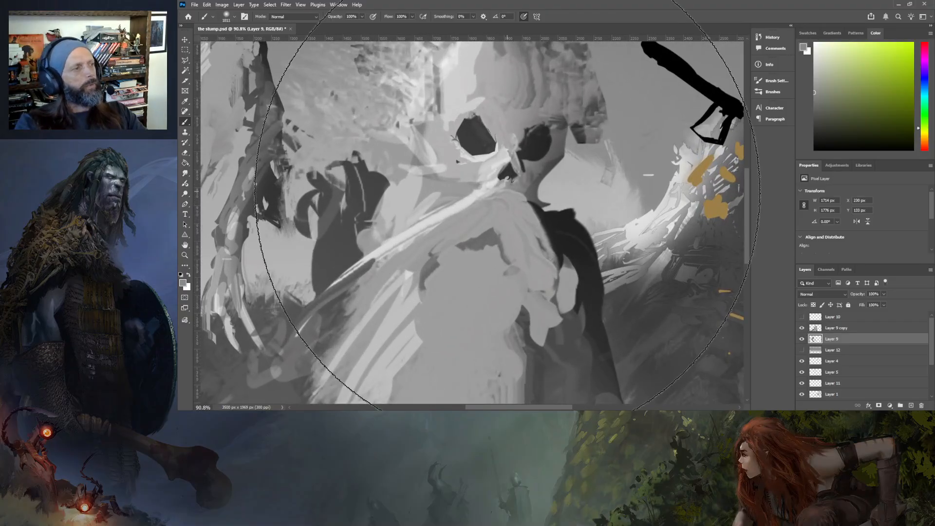
pyautogui.click(185, 174)
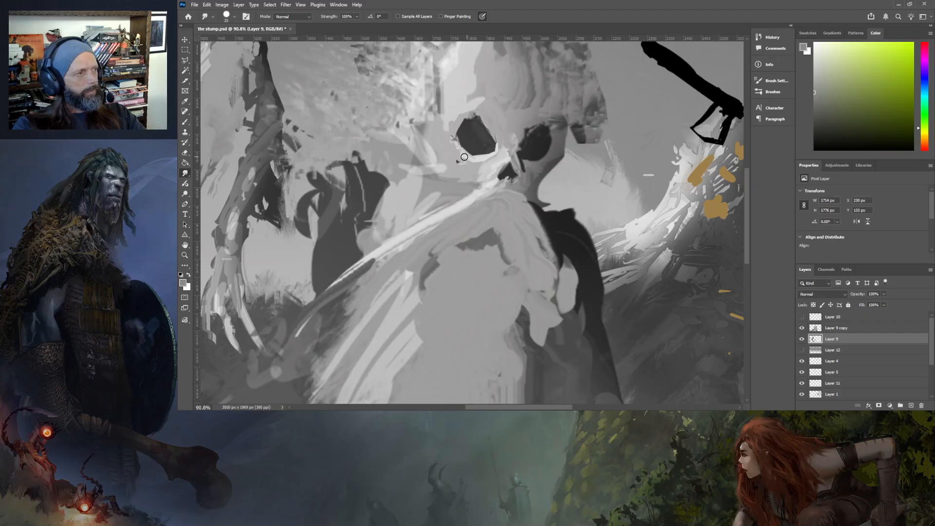
pyautogui.click(837, 329)
pyautogui.moveTo(465, 161); pyautogui.dragTo(452, 152)
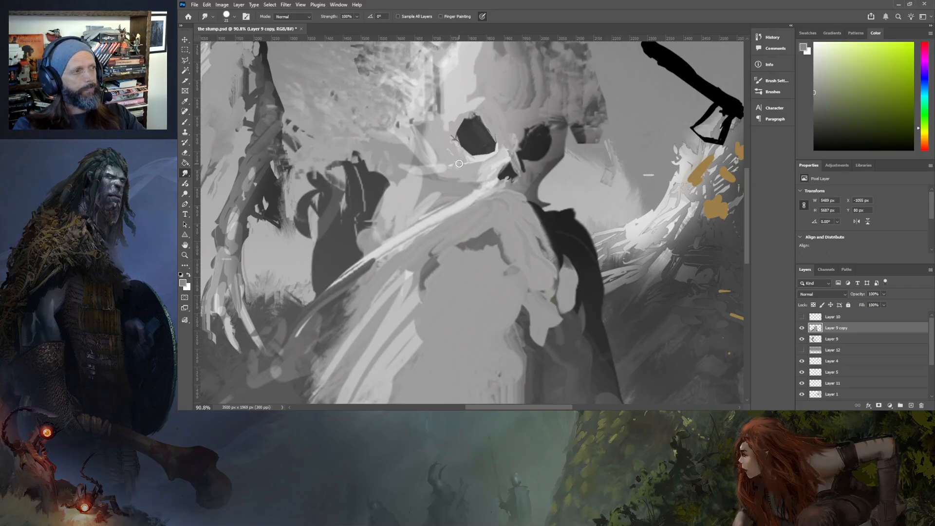
pyautogui.moveTo(463, 160)
pyautogui.mouseDown()
pyautogui.moveTo(457, 185)
pyautogui.moveTo(455, 155)
pyautogui.moveTo(426, 143)
pyautogui.moveTo(442, 118)
pyautogui.moveTo(432, 102)
pyautogui.moveTo(428, 124)
pyautogui.mouseUp()
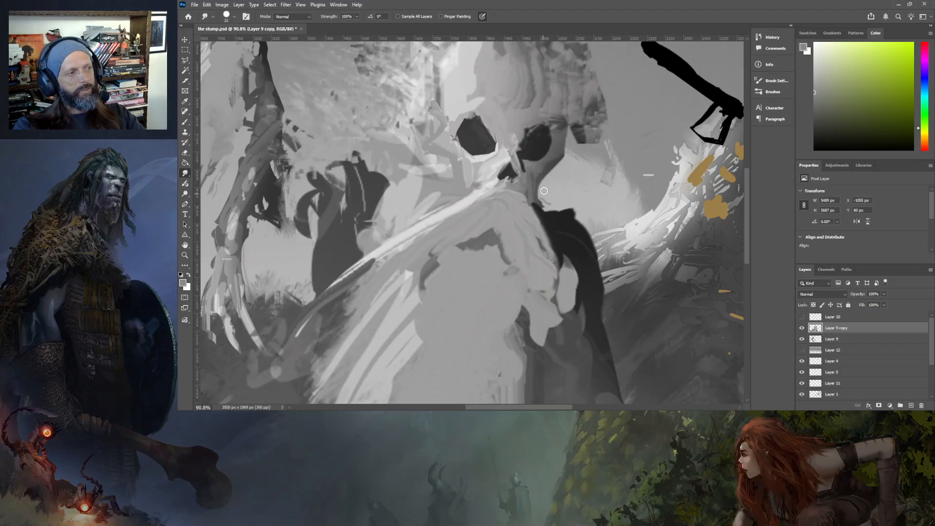
# - Smudge the shaded half of the face, sharpening its eye socket, brow and nose cavity and pulling beard strands down the chest
pyautogui.moveTo(549, 172)
pyautogui.mouseDown()
pyautogui.moveTo(537, 180)
pyautogui.moveTo(570, 160)
pyautogui.moveTo(567, 143)
pyautogui.mouseUp()
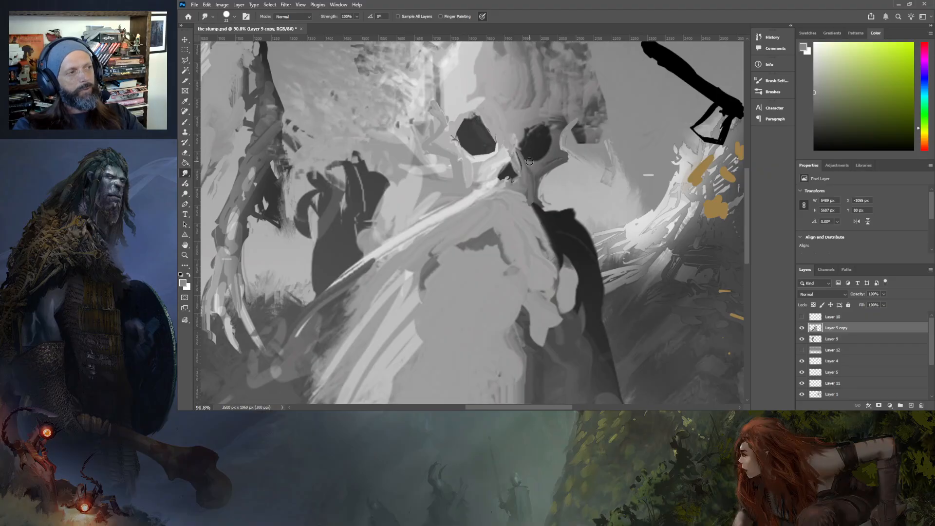
pyautogui.moveTo(538, 159)
pyautogui.mouseDown()
pyautogui.moveTo(553, 142)
pyautogui.moveTo(542, 121)
pyautogui.moveTo(548, 132)
pyautogui.moveTo(541, 122)
pyautogui.moveTo(526, 133)
pyautogui.moveTo(534, 123)
pyautogui.moveTo(518, 144)
pyautogui.moveTo(542, 118)
pyautogui.moveTo(518, 130)
pyautogui.moveTo(523, 126)
pyautogui.mouseUp()
pyautogui.moveTo(508, 182)
pyautogui.mouseDown()
pyautogui.moveTo(517, 173)
pyautogui.moveTo(504, 179)
pyautogui.moveTo(507, 187)
pyautogui.mouseUp()
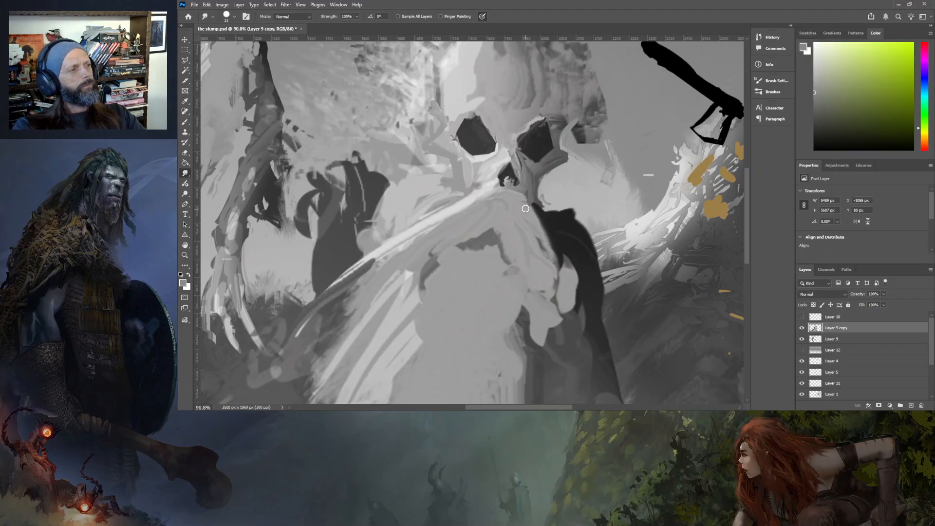
pyautogui.moveTo(521, 214)
pyautogui.mouseDown()
pyautogui.moveTo(587, 254)
pyautogui.moveTo(536, 217)
pyautogui.moveTo(573, 282)
pyautogui.moveTo(533, 228)
pyautogui.moveTo(571, 310)
pyautogui.moveTo(524, 236)
pyautogui.moveTo(565, 289)
pyautogui.moveTo(536, 239)
pyautogui.moveTo(555, 297)
pyautogui.moveTo(524, 239)
pyautogui.moveTo(543, 346)
pyautogui.moveTo(544, 274)
pyautogui.moveTo(512, 365)
pyautogui.moveTo(532, 314)
pyautogui.mouseUp()
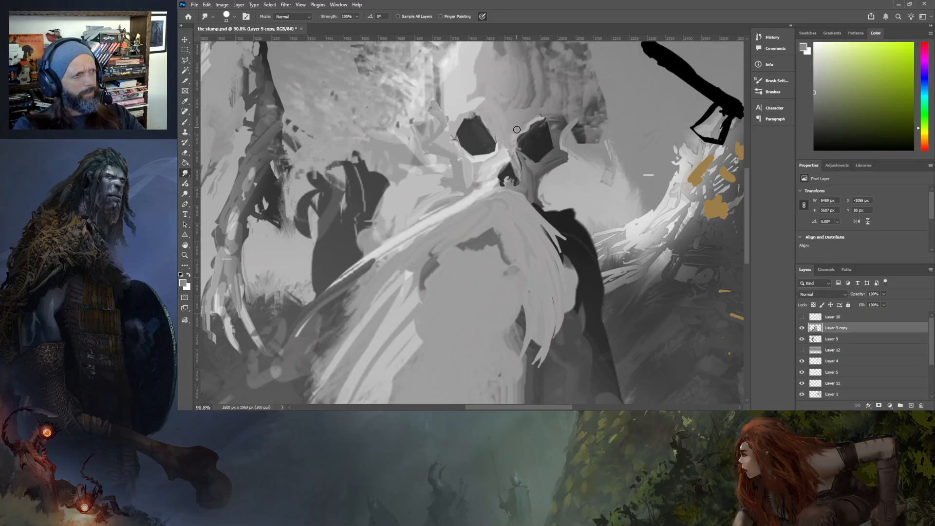
pyautogui.moveTo(526, 126)
pyautogui.mouseDown()
pyautogui.moveTo(559, 109)
pyautogui.moveTo(545, 112)
pyautogui.mouseUp()
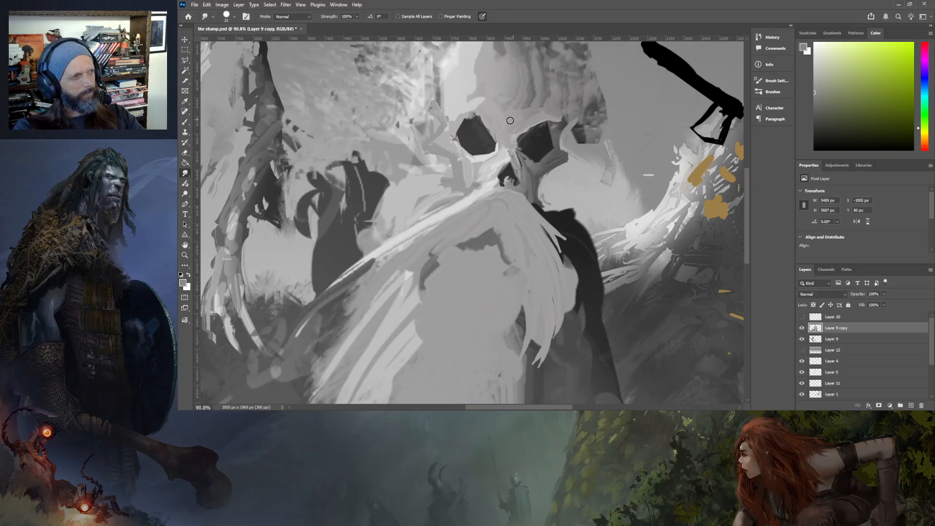
# - Smudge jagged light strokes into the skull's forehead and refine the lit-side eye corner and moustache strands on the cheek
pyautogui.moveTo(477, 101)
pyautogui.mouseDown()
pyautogui.moveTo(483, 83)
pyautogui.moveTo(466, 68)
pyautogui.moveTo(486, 55)
pyautogui.mouseUp()
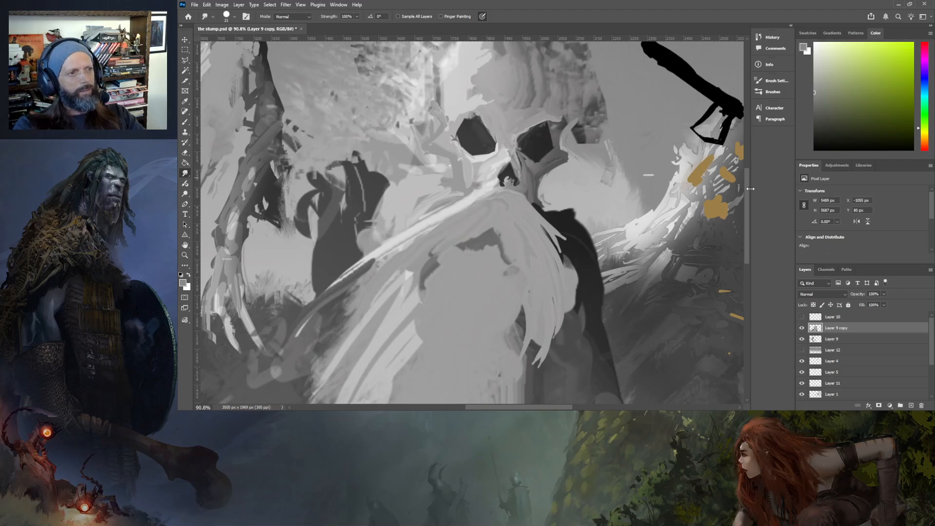
pyautogui.moveTo(746, 190); pyautogui.dragTo(746, 165)
pyautogui.moveTo(477, 153)
pyautogui.mouseDown()
pyautogui.moveTo(496, 155)
pyautogui.moveTo(491, 137)
pyautogui.moveTo(495, 159)
pyautogui.moveTo(487, 122)
pyautogui.moveTo(487, 169)
pyautogui.moveTo(475, 142)
pyautogui.moveTo(487, 170)
pyautogui.moveTo(468, 145)
pyautogui.moveTo(482, 172)
pyautogui.moveTo(463, 157)
pyautogui.moveTo(481, 175)
pyautogui.moveTo(468, 183)
pyautogui.moveTo(469, 195)
pyautogui.moveTo(478, 192)
pyautogui.moveTo(467, 205)
pyautogui.moveTo(487, 197)
pyautogui.mouseUp()
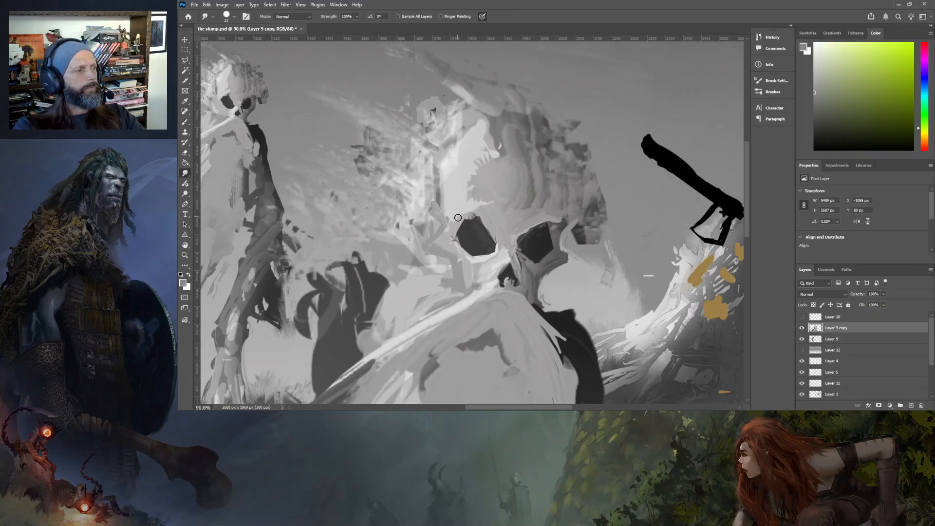
pyautogui.moveTo(456, 225)
pyautogui.mouseDown()
pyautogui.moveTo(445, 242)
pyautogui.moveTo(455, 251)
pyautogui.moveTo(449, 228)
pyautogui.moveTo(445, 238)
pyautogui.mouseUp()
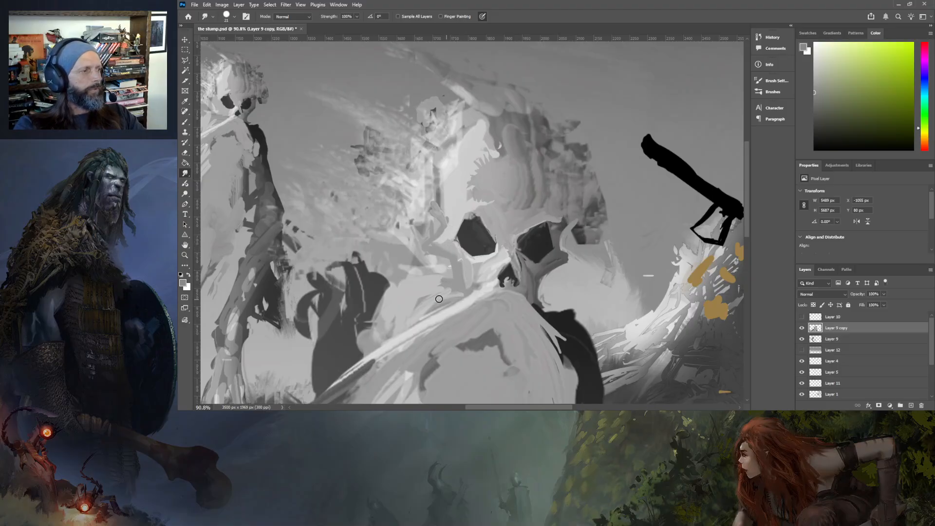
pyautogui.moveTo(451, 286)
pyautogui.mouseDown()
pyautogui.moveTo(419, 288)
pyautogui.moveTo(443, 276)
pyautogui.moveTo(410, 282)
pyautogui.moveTo(440, 268)
pyautogui.mouseUp()
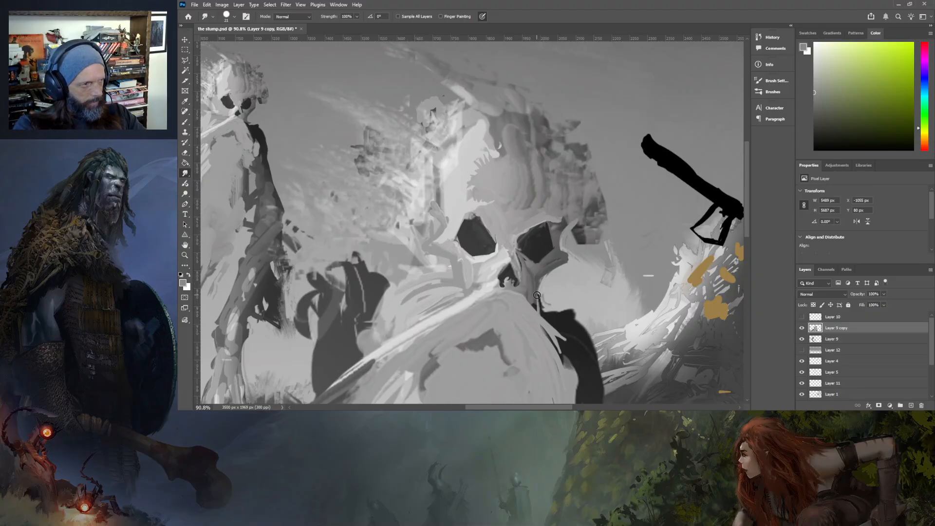
# - Pull thin beard strands from the shaded jaw over the dark shoulder and smudge the brow and outer corner of that eye socket
pyautogui.moveTo(544, 299)
pyautogui.mouseDown()
pyautogui.moveTo(554, 323)
pyautogui.moveTo(537, 282)
pyautogui.moveTo(561, 313)
pyautogui.moveTo(538, 291)
pyautogui.moveTo(563, 332)
pyautogui.moveTo(538, 306)
pyautogui.moveTo(555, 340)
pyautogui.mouseUp()
pyautogui.moveTo(533, 282)
pyautogui.mouseDown()
pyautogui.moveTo(563, 316)
pyautogui.moveTo(550, 288)
pyautogui.moveTo(566, 321)
pyautogui.moveTo(557, 292)
pyautogui.moveTo(565, 324)
pyautogui.mouseUp()
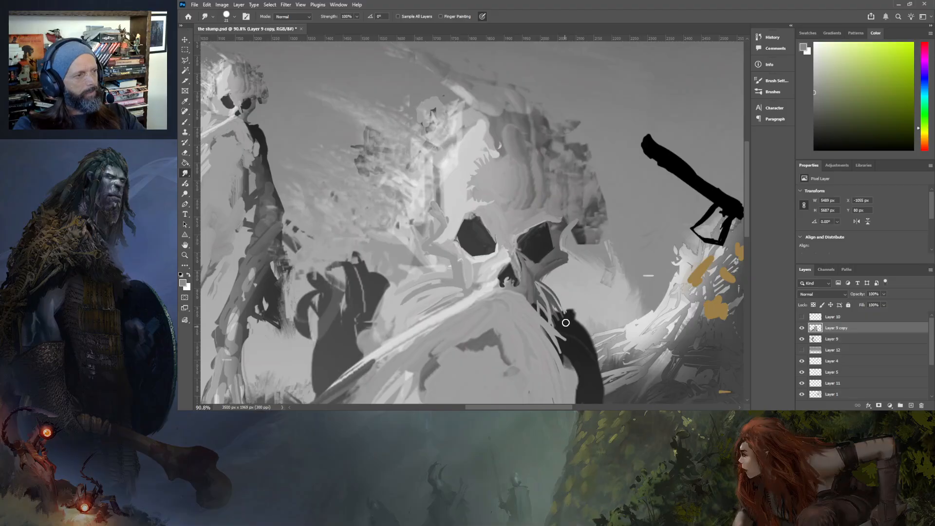
pyautogui.moveTo(538, 296); pyautogui.dragTo(556, 325)
pyautogui.moveTo(542, 292); pyautogui.dragTo(556, 311)
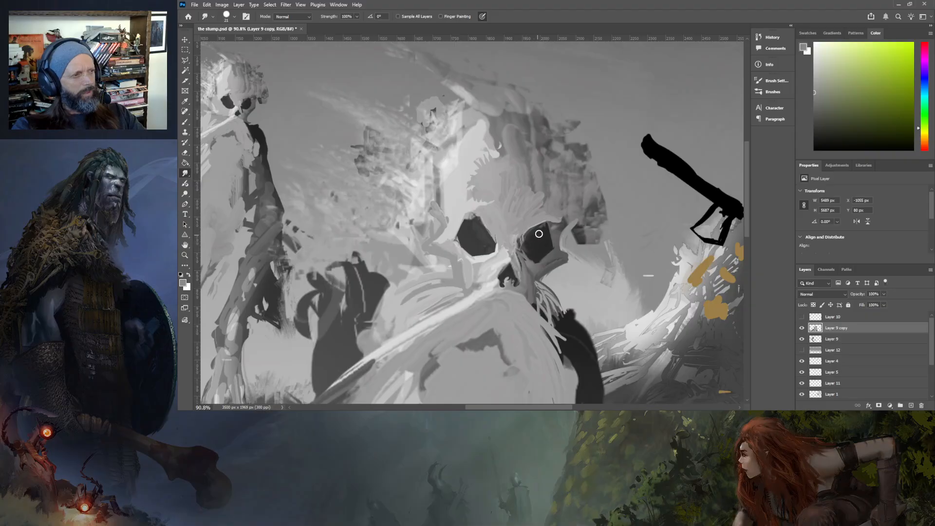
pyautogui.moveTo(562, 227)
pyautogui.mouseDown()
pyautogui.moveTo(556, 218)
pyautogui.moveTo(568, 225)
pyautogui.mouseUp()
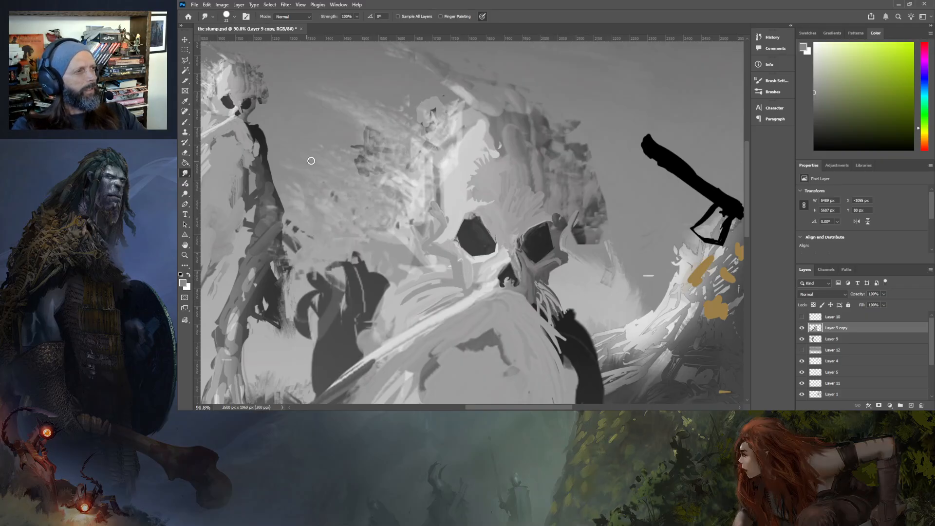
# - Burn a dark hollow beneath the lit-side cheekbone of the foreground skull
pyautogui.click(185, 195)
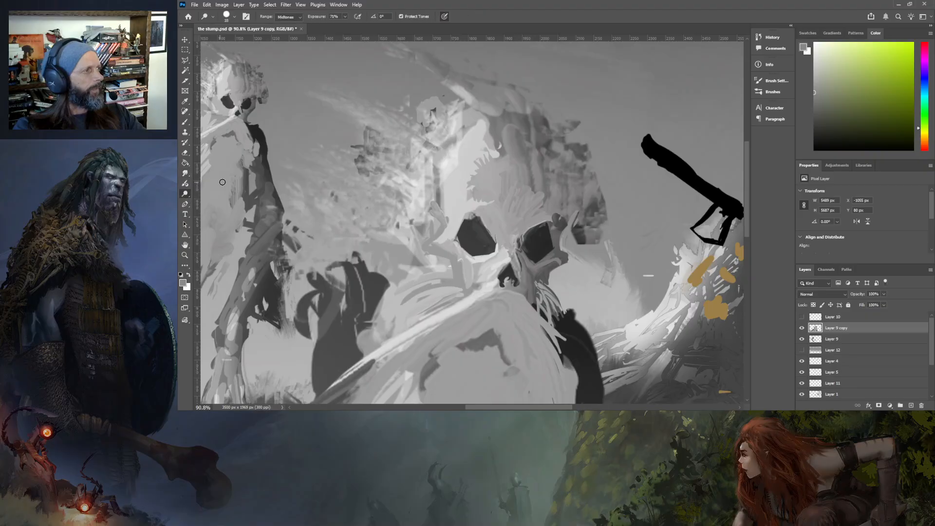
pyautogui.hotkey('shift', 'o')
pyautogui.moveTo(450, 252)
pyautogui.mouseDown()
pyautogui.moveTo(465, 279)
pyautogui.moveTo(436, 253)
pyautogui.moveTo(465, 281)
pyautogui.moveTo(458, 295)
pyautogui.moveTo(452, 277)
pyautogui.mouseUp()
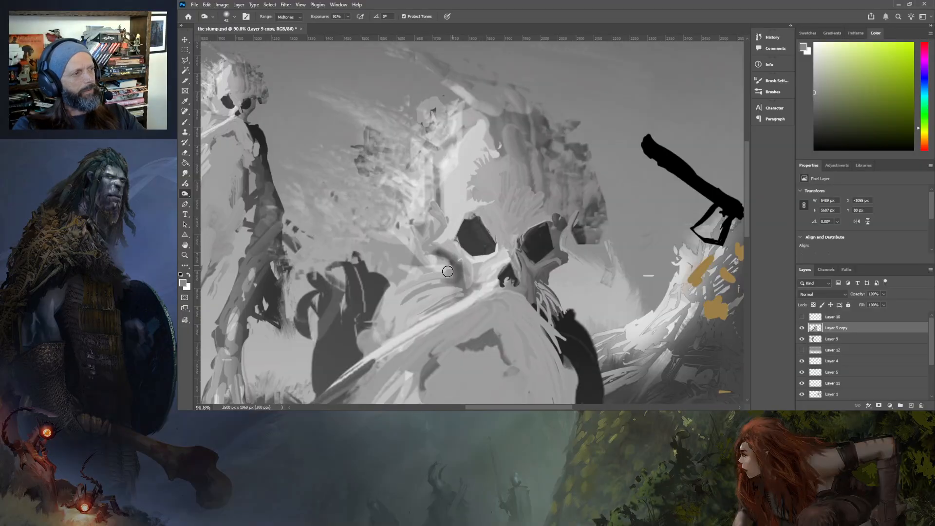
# - Smudge strokes up the shaded temple and side of the skull to define its contour, and refine the nose cavity
pyautogui.click(185, 174)
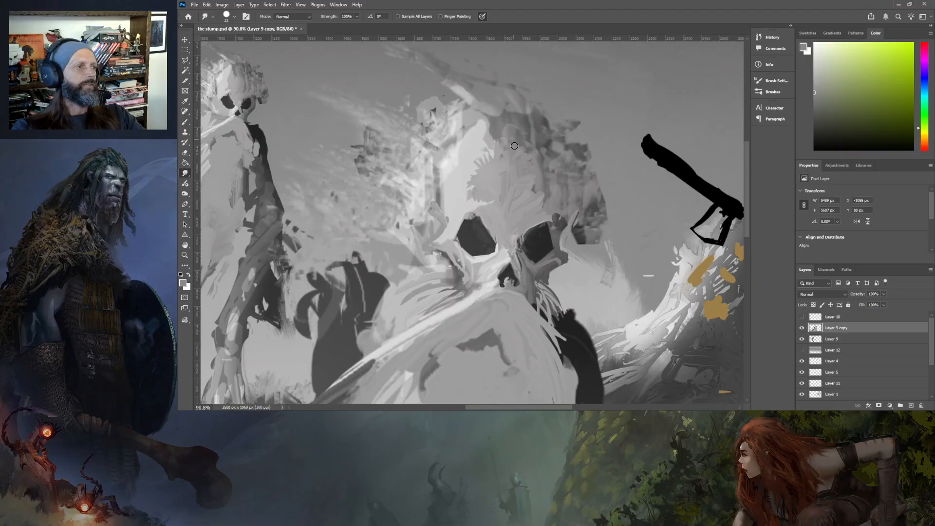
pyautogui.moveTo(569, 216); pyautogui.dragTo(571, 160)
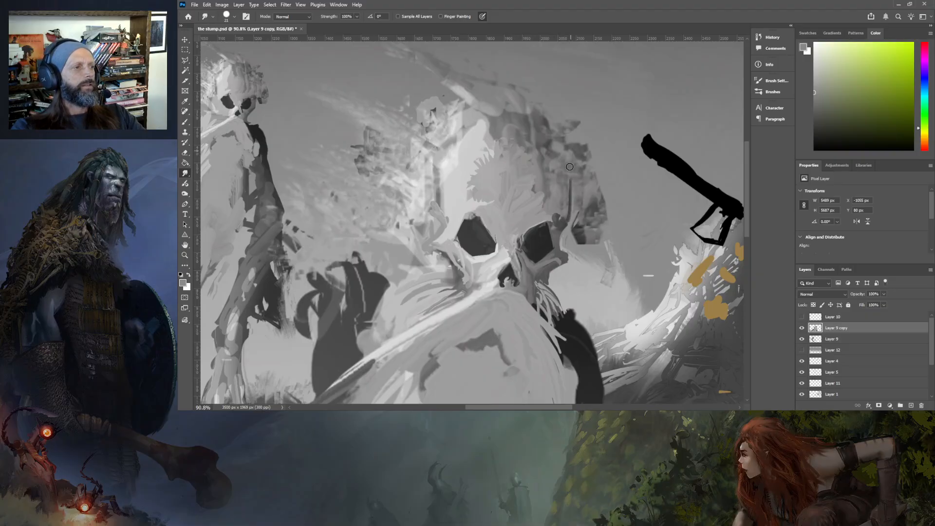
pyautogui.moveTo(569, 194)
pyautogui.mouseDown()
pyautogui.moveTo(563, 165)
pyautogui.moveTo(572, 182)
pyautogui.moveTo(563, 142)
pyautogui.moveTo(562, 163)
pyautogui.moveTo(554, 136)
pyautogui.moveTo(555, 145)
pyautogui.moveTo(542, 129)
pyautogui.moveTo(550, 155)
pyautogui.mouseUp()
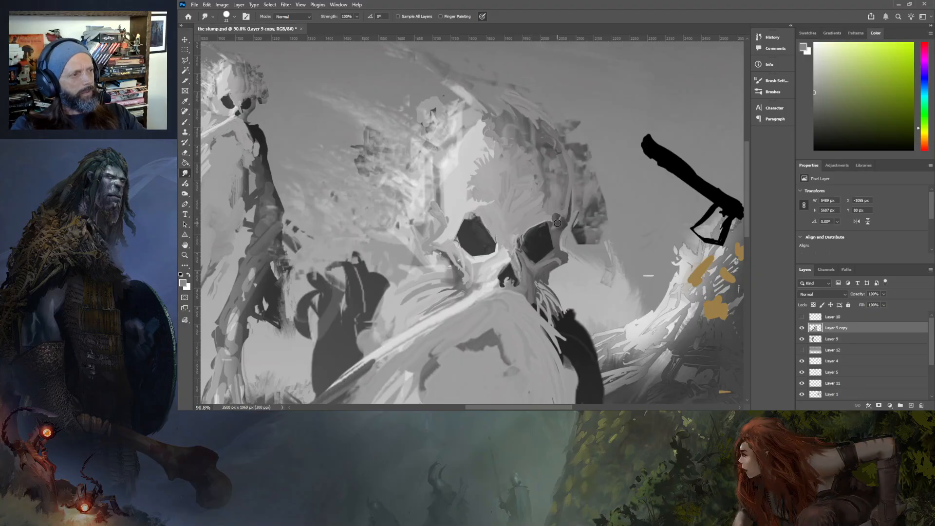
pyautogui.moveTo(569, 203); pyautogui.dragTo(560, 141)
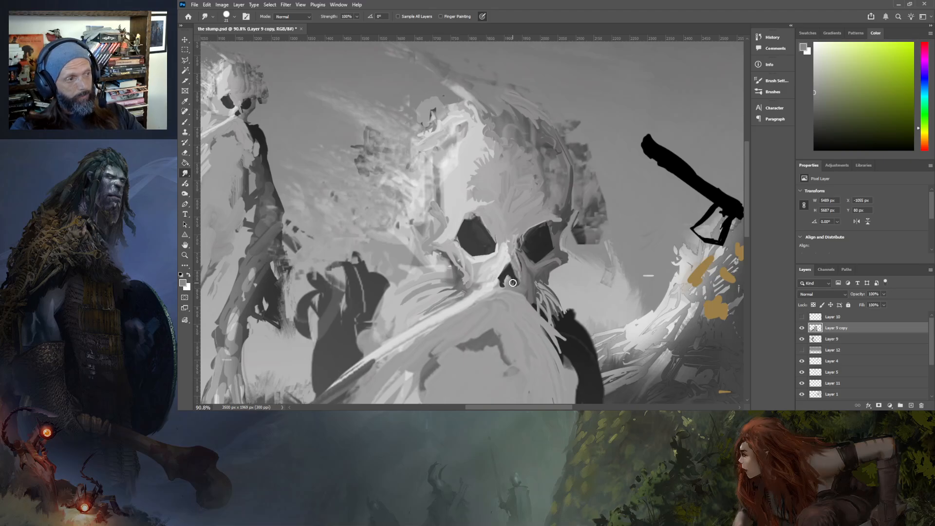
pyautogui.moveTo(514, 288); pyautogui.dragTo(510, 292)
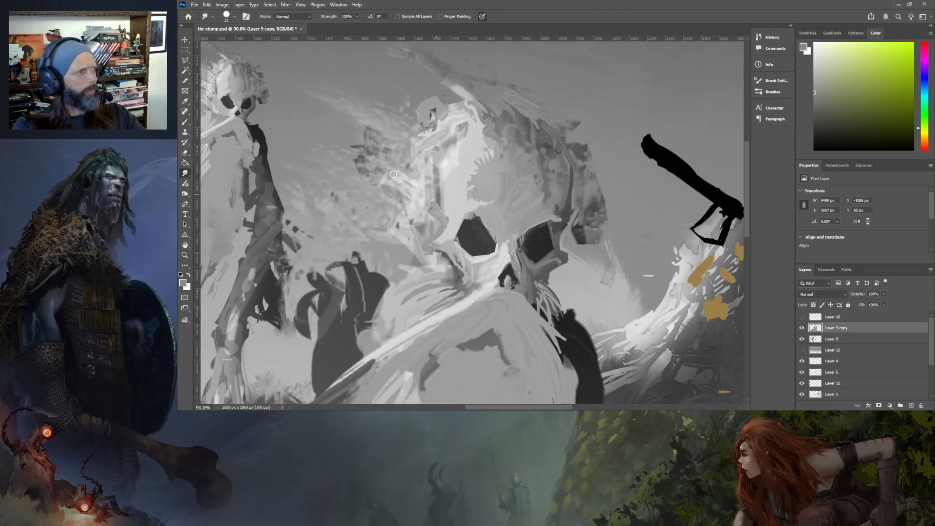
# - Dodge highlights onto the cheekbone and brow around the shaded eye socket and onto the brow above the lit-side socket
pyautogui.click(184, 194)
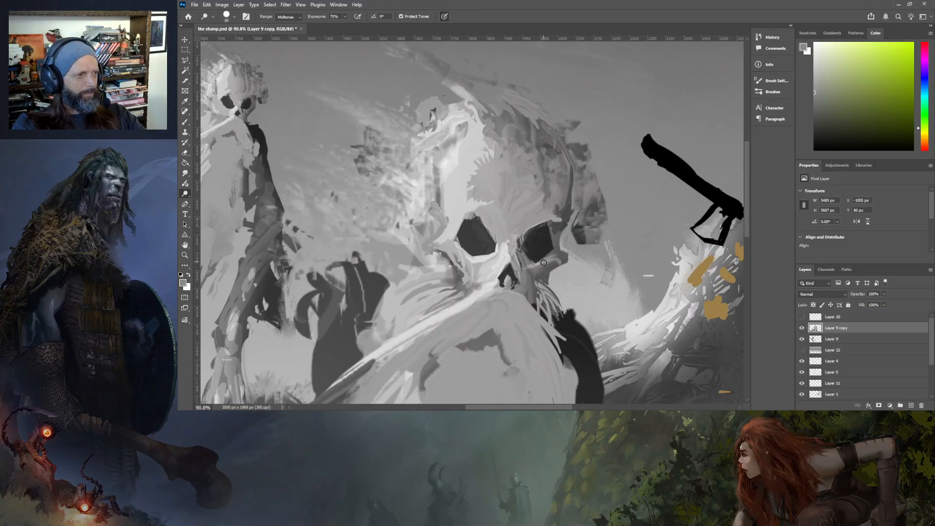
pyautogui.moveTo(538, 262); pyautogui.dragTo(573, 261)
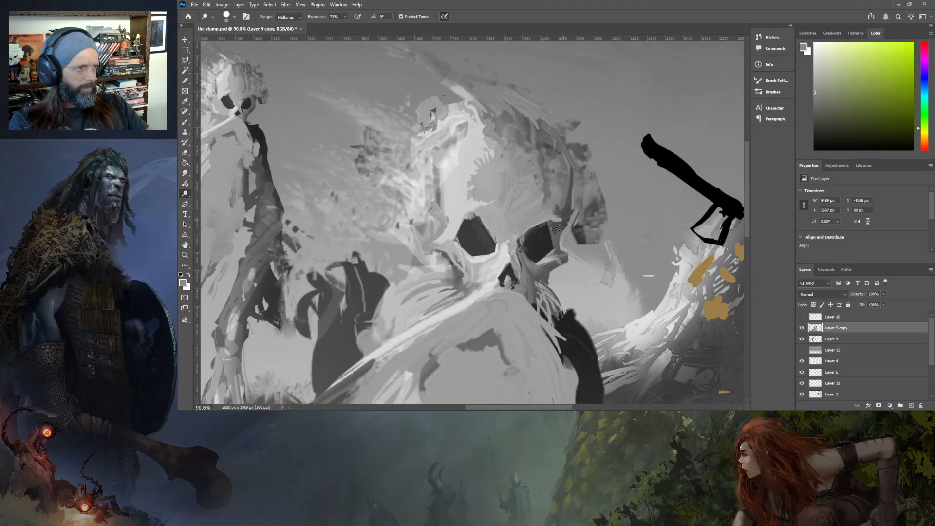
pyautogui.moveTo(551, 246)
pyautogui.mouseDown()
pyautogui.moveTo(547, 202)
pyautogui.moveTo(552, 208)
pyautogui.moveTo(521, 234)
pyautogui.moveTo(548, 213)
pyautogui.mouseUp()
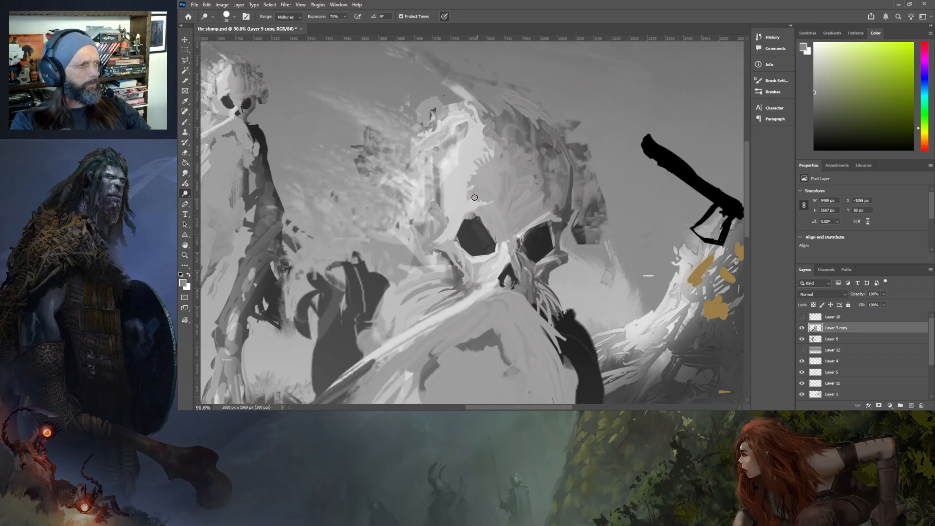
pyautogui.moveTo(485, 200)
pyautogui.mouseDown()
pyautogui.moveTo(488, 183)
pyautogui.moveTo(485, 216)
pyautogui.mouseUp()
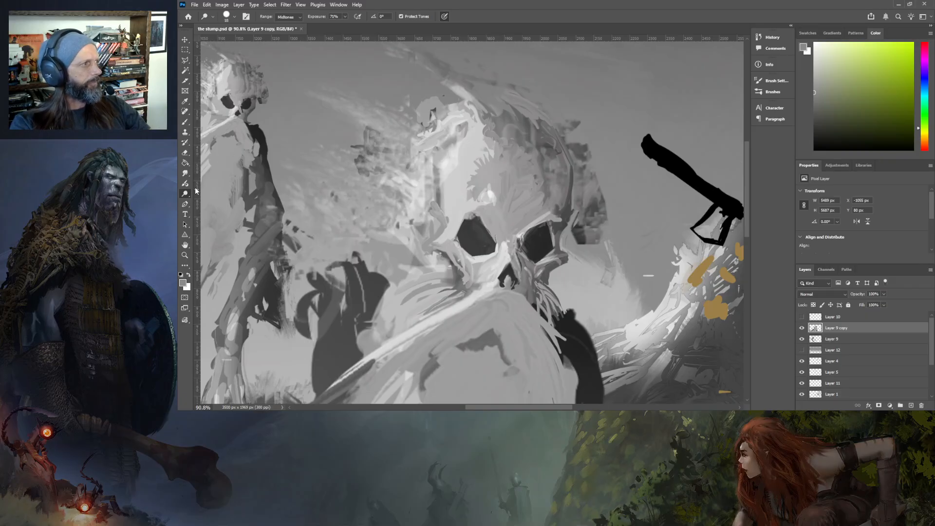
# - Smudge the new highlight into the brow above the lit-side eye socket and blend away the dark patch on the chest beard
pyautogui.click(185, 173)
pyautogui.moveTo(488, 200)
pyautogui.mouseDown()
pyautogui.moveTo(485, 211)
pyautogui.moveTo(499, 207)
pyautogui.moveTo(472, 215)
pyautogui.mouseUp()
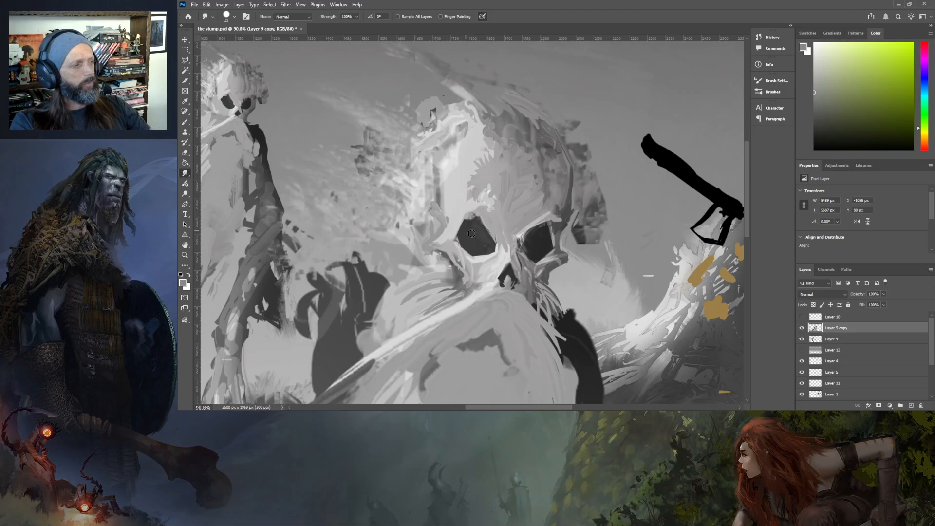
pyautogui.click(184, 194)
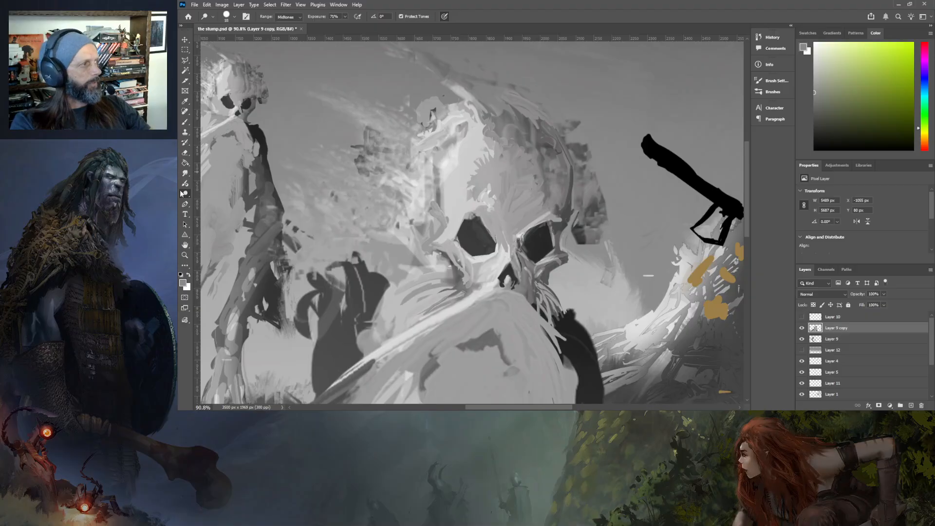
pyautogui.click(187, 173)
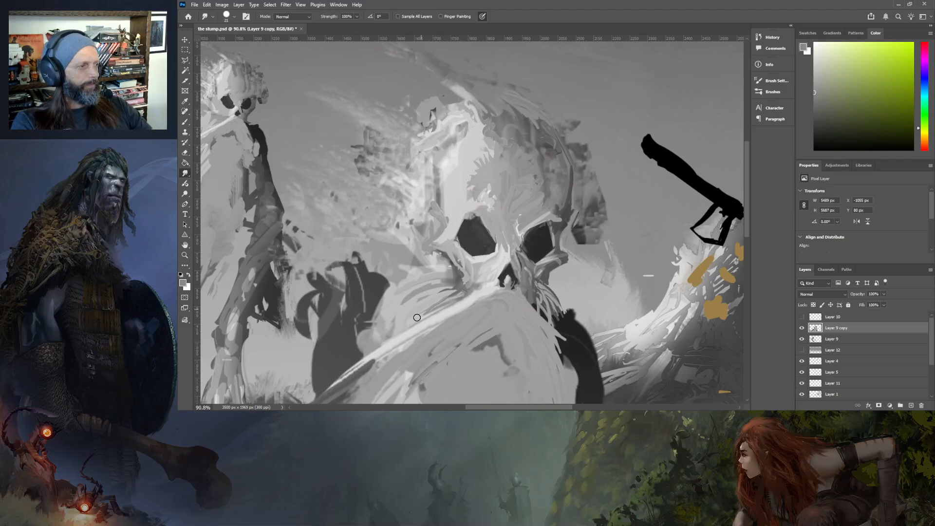
# - Dodge highlights along the whiskers below the lit-side cheek
pyautogui.click(185, 193)
pyautogui.moveTo(438, 273); pyautogui.dragTo(408, 291)
pyautogui.moveTo(449, 286)
pyautogui.mouseDown()
pyautogui.moveTo(420, 296)
pyautogui.moveTo(449, 298)
pyautogui.mouseUp()
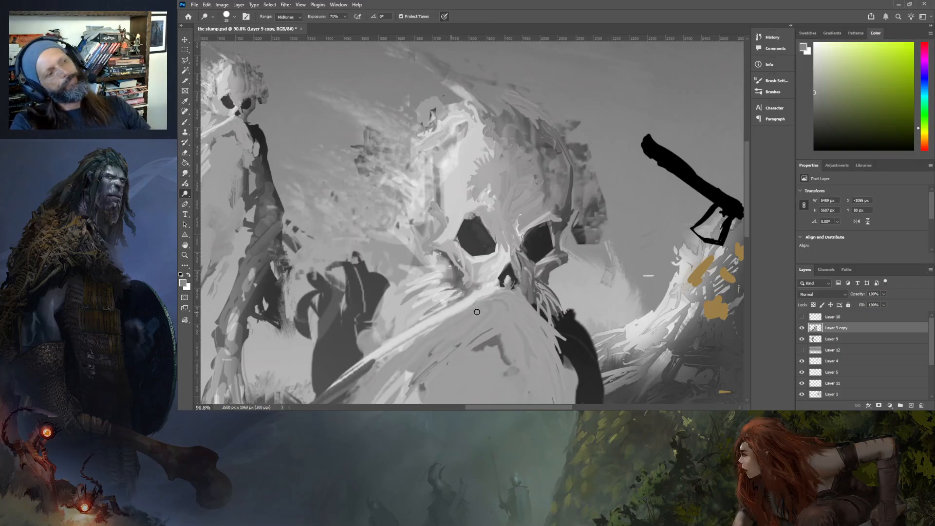
# - Smudge with a textured bristle brush to roughen the shaded-side beard and lit cheek whiskers and soften the loose hair beside the head
pyautogui.click(184, 174)
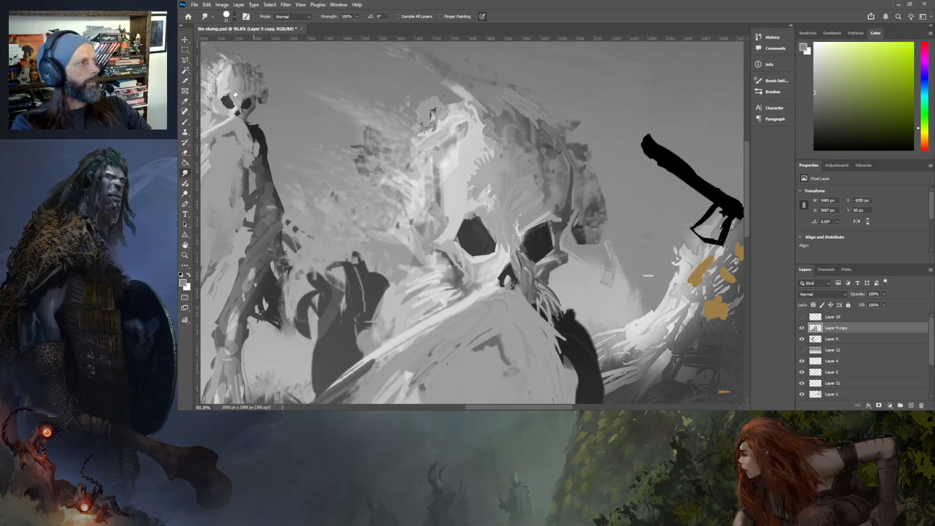
pyautogui.click(230, 92)
pyautogui.click(252, 42)
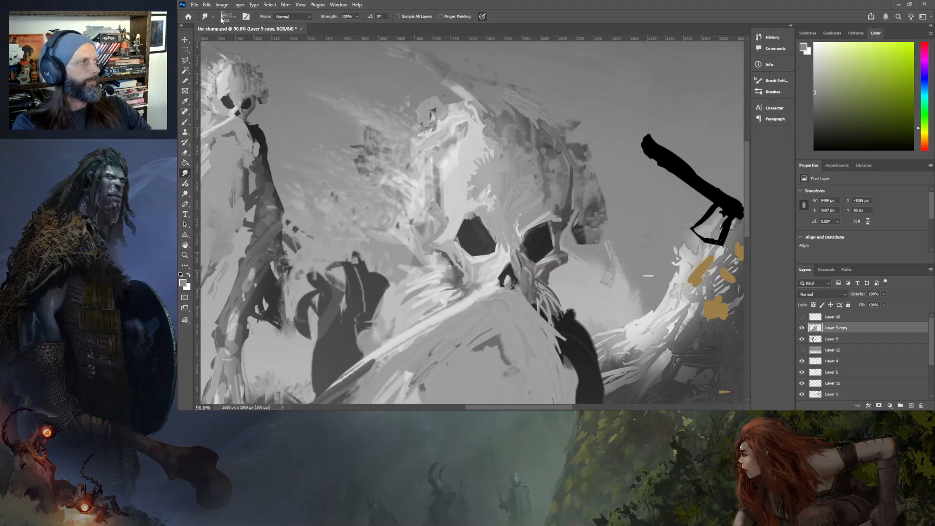
pyautogui.click(235, 42)
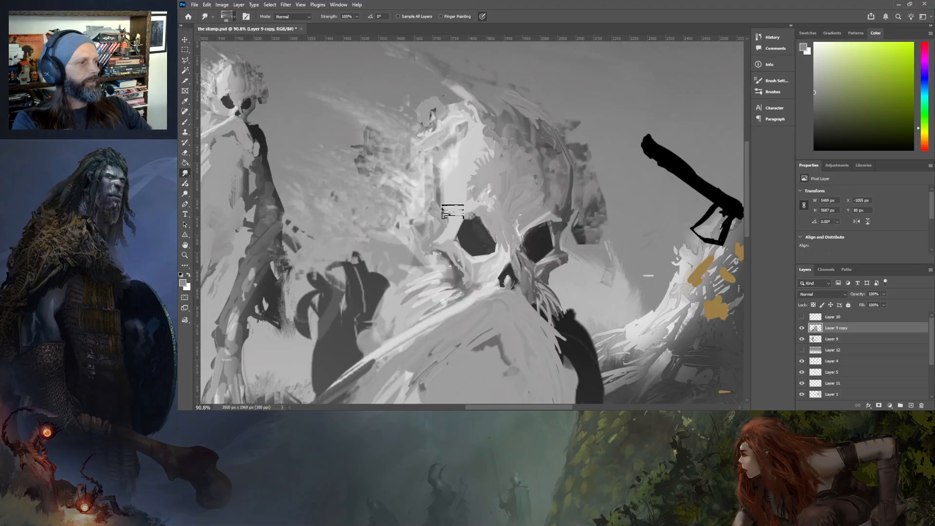
pyautogui.moveTo(563, 311)
pyautogui.mouseDown()
pyautogui.moveTo(573, 335)
pyautogui.moveTo(550, 310)
pyautogui.moveTo(561, 339)
pyautogui.moveTo(536, 311)
pyautogui.moveTo(549, 349)
pyautogui.moveTo(534, 315)
pyautogui.moveTo(564, 315)
pyautogui.mouseUp()
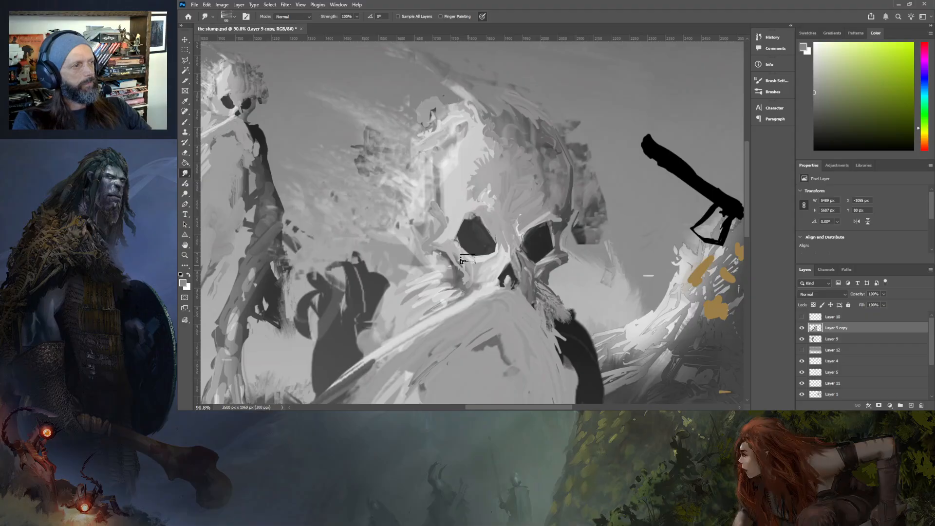
pyautogui.moveTo(447, 295)
pyautogui.mouseDown()
pyautogui.moveTo(418, 325)
pyautogui.moveTo(429, 303)
pyautogui.moveTo(410, 308)
pyautogui.moveTo(431, 282)
pyautogui.moveTo(394, 301)
pyautogui.moveTo(426, 274)
pyautogui.moveTo(394, 265)
pyautogui.moveTo(374, 273)
pyautogui.moveTo(414, 256)
pyautogui.moveTo(372, 230)
pyautogui.mouseUp()
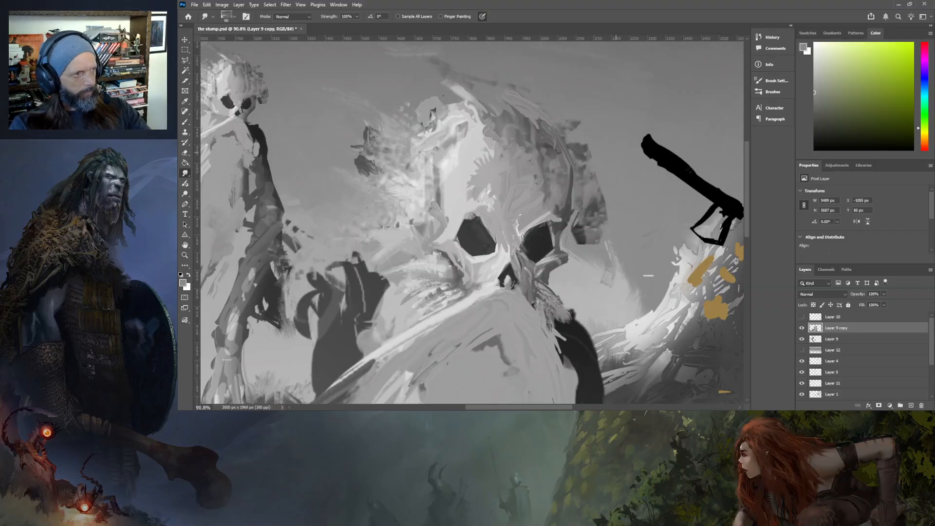
# - Dodge bright highlights along the wispy strand rising from the crown and burn darker accents between the hair strands
pyautogui.scroll(-5, 554, 215)
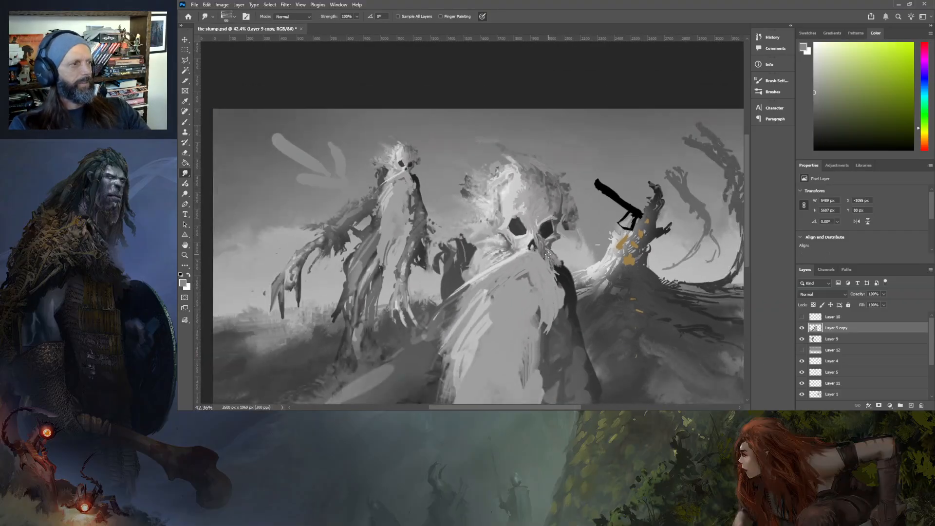
pyautogui.scroll(5, 544, 187)
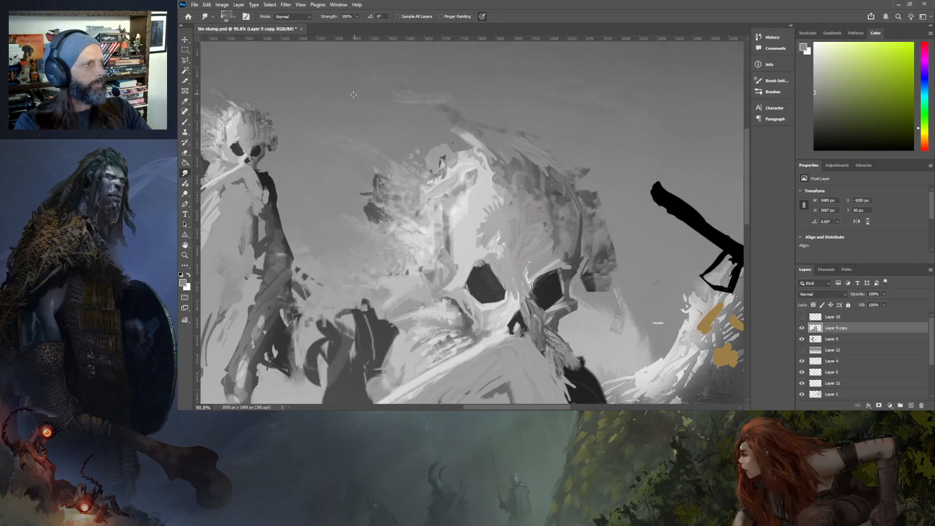
pyautogui.click(185, 193)
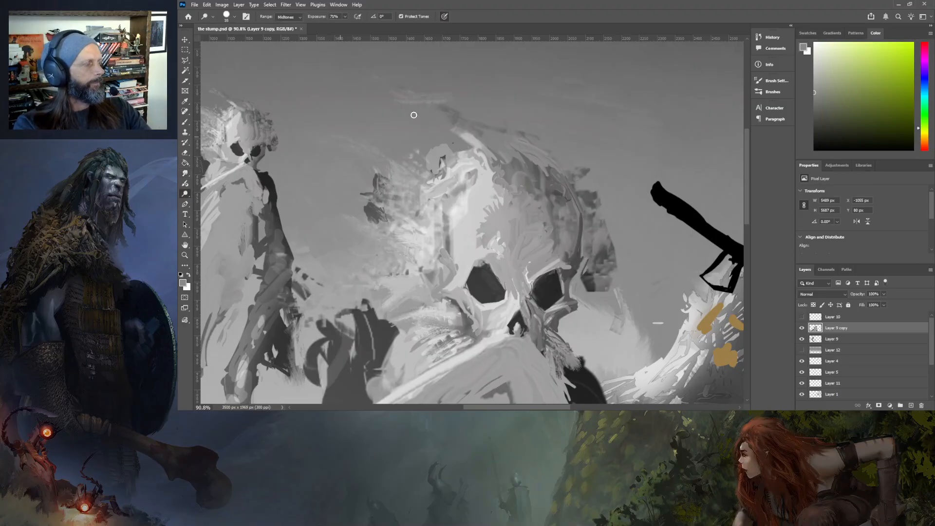
pyautogui.moveTo(459, 128)
pyautogui.mouseDown()
pyautogui.moveTo(378, 103)
pyautogui.moveTo(411, 103)
pyautogui.moveTo(409, 95)
pyautogui.moveTo(499, 142)
pyautogui.moveTo(466, 129)
pyautogui.moveTo(498, 169)
pyautogui.moveTo(482, 156)
pyautogui.moveTo(521, 168)
pyautogui.mouseUp()
pyautogui.moveTo(474, 149); pyautogui.dragTo(429, 127)
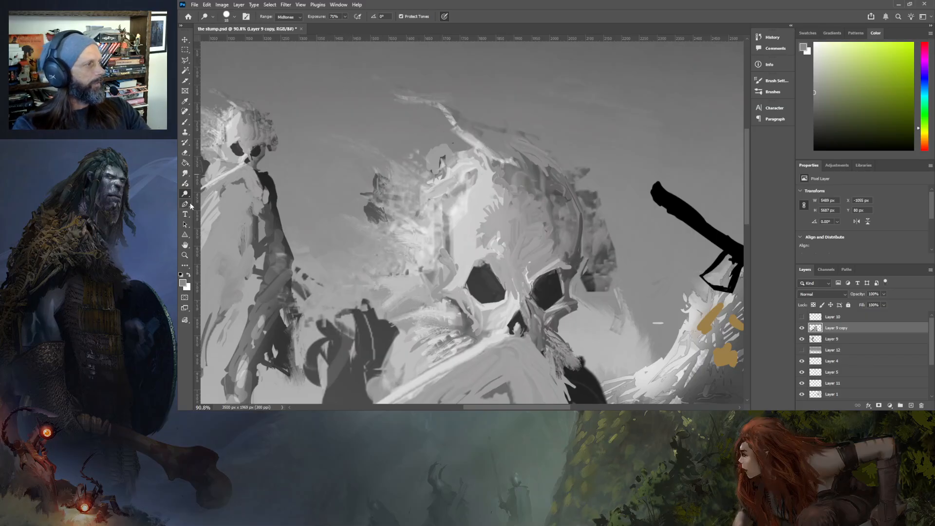
pyautogui.hotkey('shift', 'o')
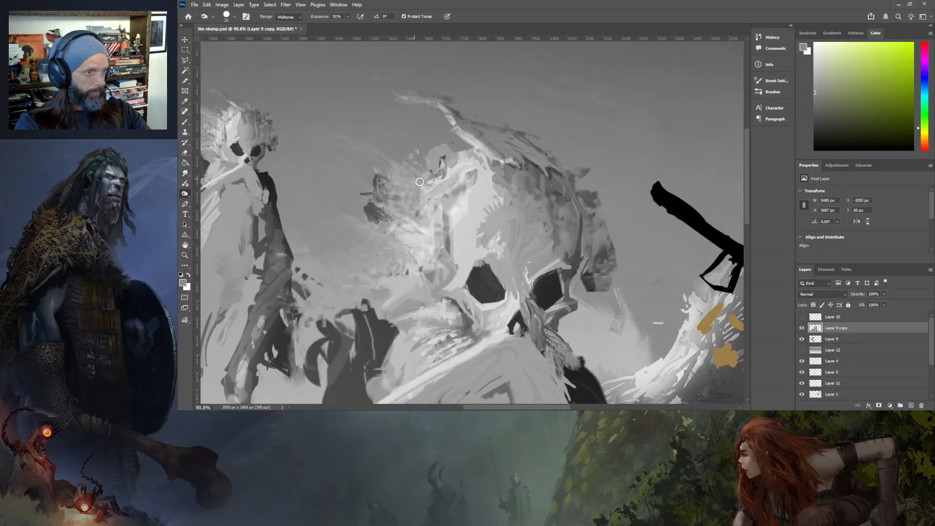
# - Smudge the lit-side edge of the crown with a round brush to blend the loose hair patches
pyautogui.click(184, 173)
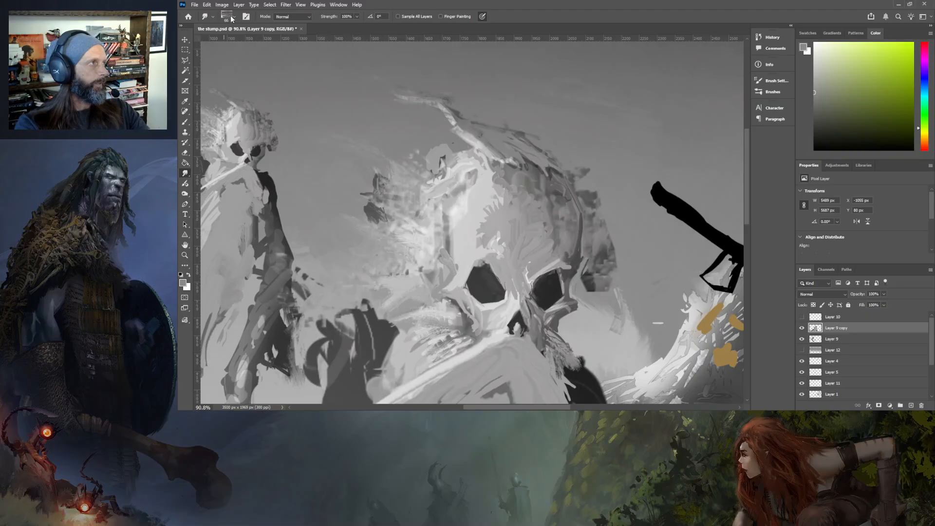
pyautogui.press('[')
pyautogui.press('[')
pyautogui.press('[')
pyautogui.moveTo(456, 148)
pyautogui.mouseDown()
pyautogui.moveTo(438, 148)
pyautogui.moveTo(447, 165)
pyautogui.moveTo(432, 175)
pyautogui.mouseUp()
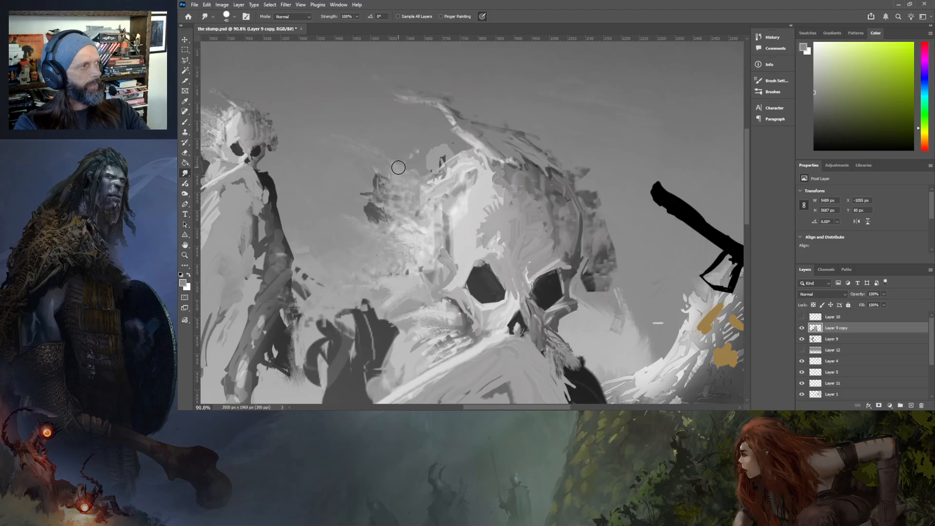
# - Toggle Layer 9 copy off and on to compare, and move the large creature so it overlaps the stump and axe
pyautogui.scroll(-3, 389, 162)
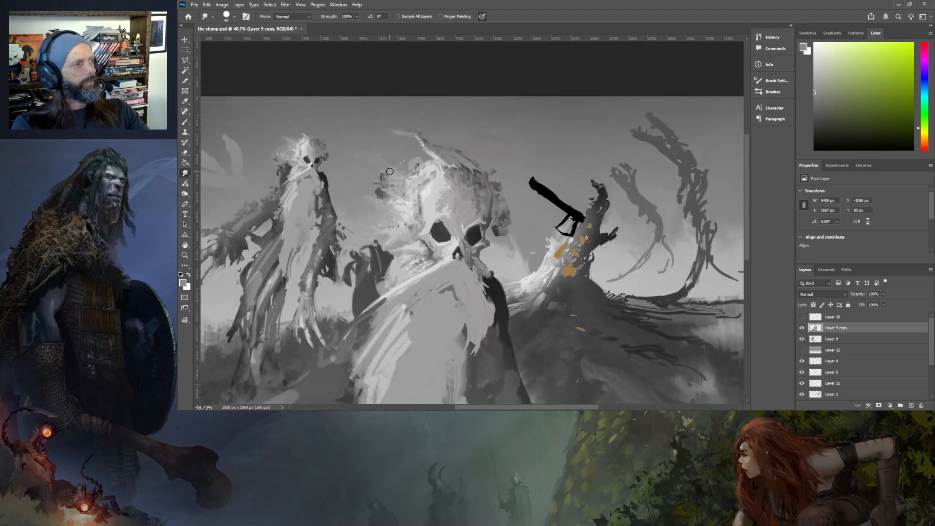
pyautogui.click(801, 328)
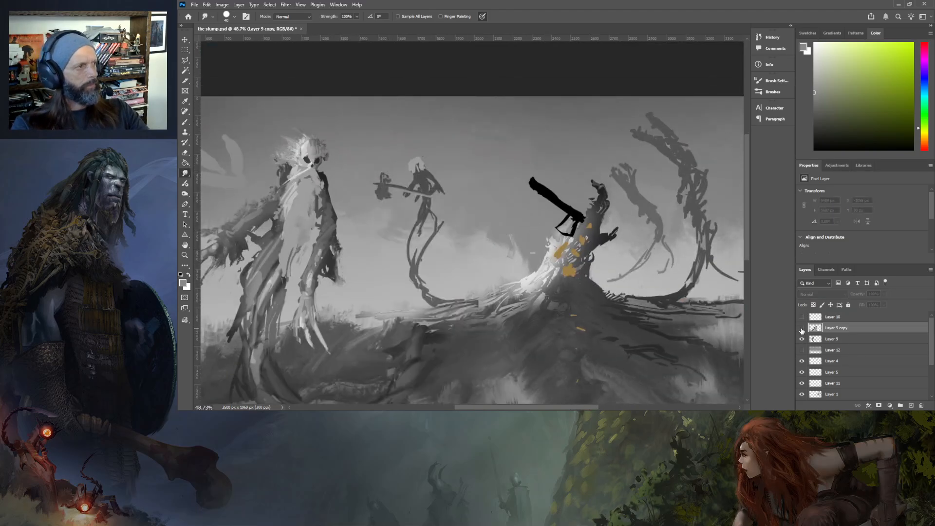
pyautogui.click(801, 328)
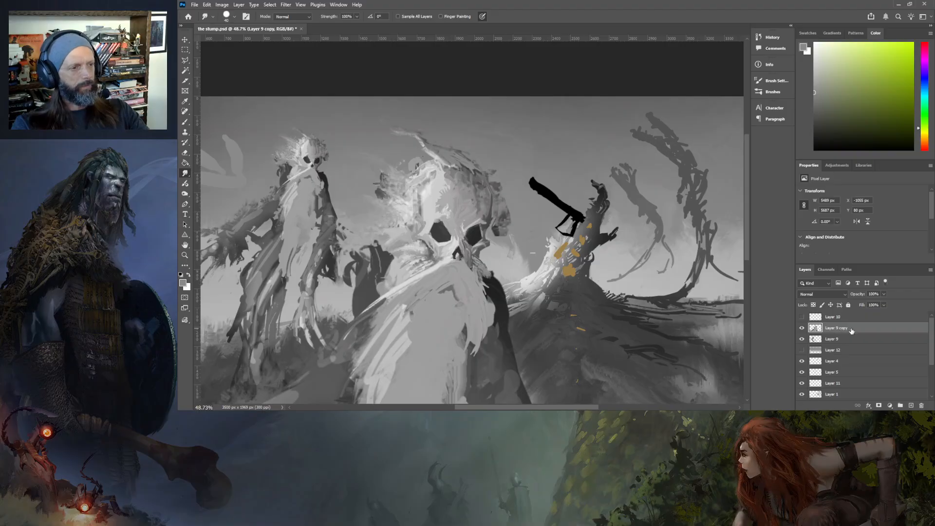
pyautogui.click(185, 39)
pyautogui.moveTo(456, 213); pyautogui.dragTo(536, 196)
# - Smudge the lit side of the forehead and temple into smoother, broader planes and review the whole composition
pyautogui.scroll(3, 578, 159)
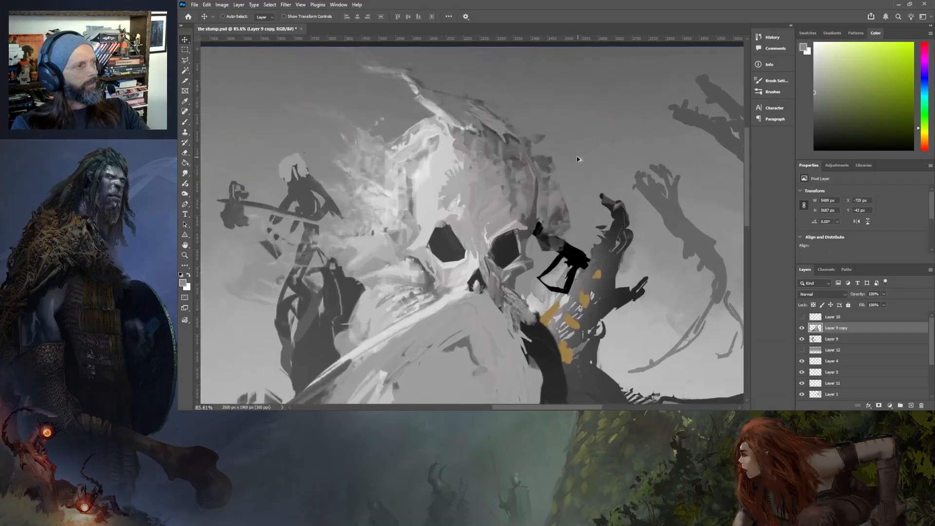
pyautogui.scroll(1, 578, 159)
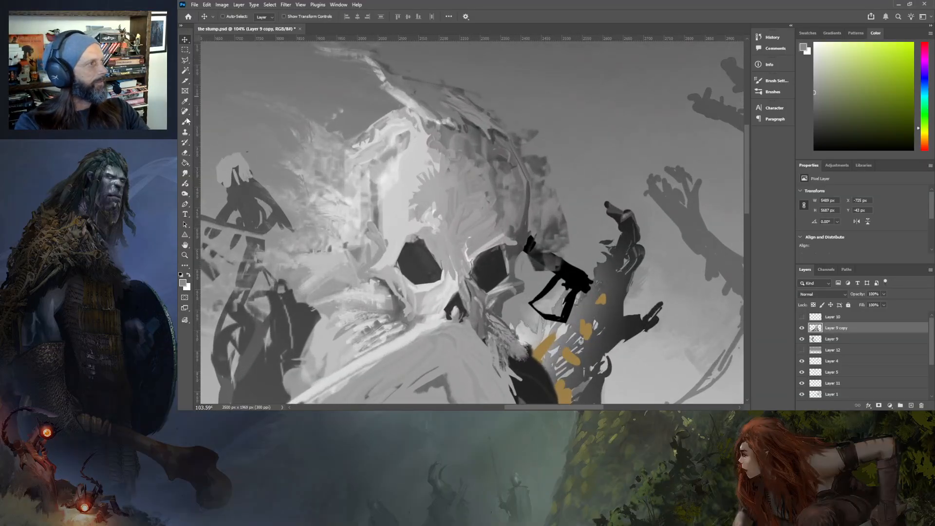
pyautogui.click(185, 173)
pyautogui.moveTo(388, 122)
pyautogui.mouseDown()
pyautogui.moveTo(360, 144)
pyautogui.moveTo(397, 130)
pyautogui.moveTo(399, 143)
pyautogui.moveTo(405, 118)
pyautogui.moveTo(376, 128)
pyautogui.moveTo(397, 131)
pyautogui.moveTo(394, 140)
pyautogui.moveTo(407, 128)
pyautogui.moveTo(396, 142)
pyautogui.moveTo(410, 142)
pyautogui.moveTo(398, 155)
pyautogui.moveTo(383, 146)
pyautogui.moveTo(400, 178)
pyautogui.moveTo(391, 195)
pyautogui.moveTo(403, 179)
pyautogui.mouseUp()
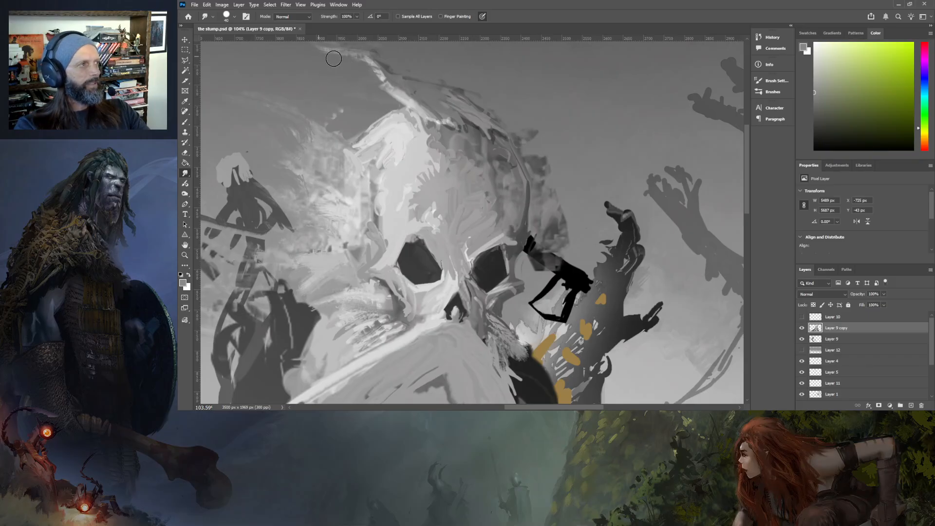
pyautogui.scroll(-5, 336, 134)
pyautogui.scroll(-8, 337, 135)
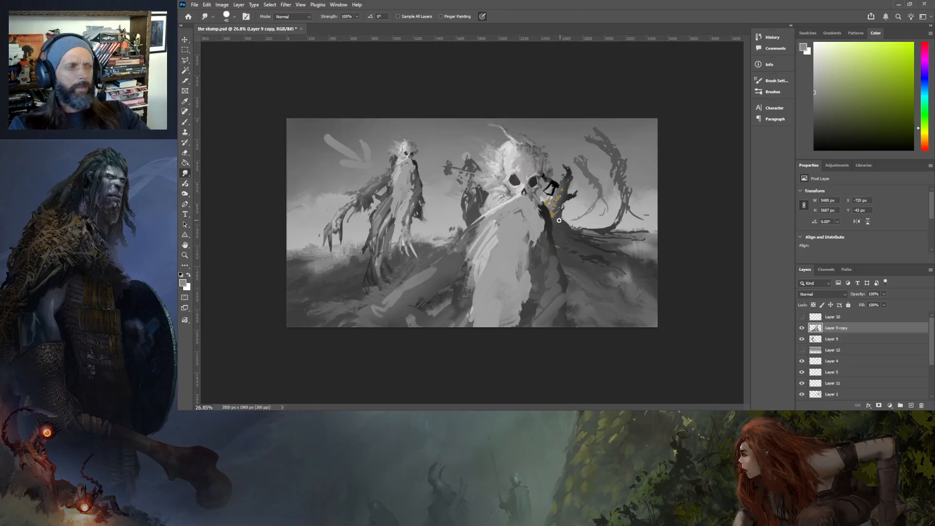
pyautogui.scroll(3, 494, 214)
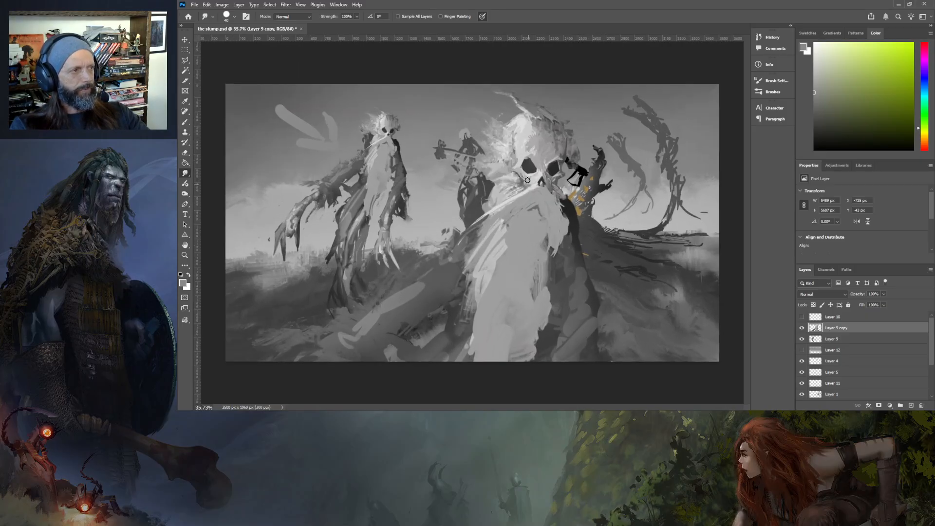
# - Smudge the loose hair beside the large creature's lit-side temple and cheek into softer strands
pyautogui.scroll(3, 528, 178)
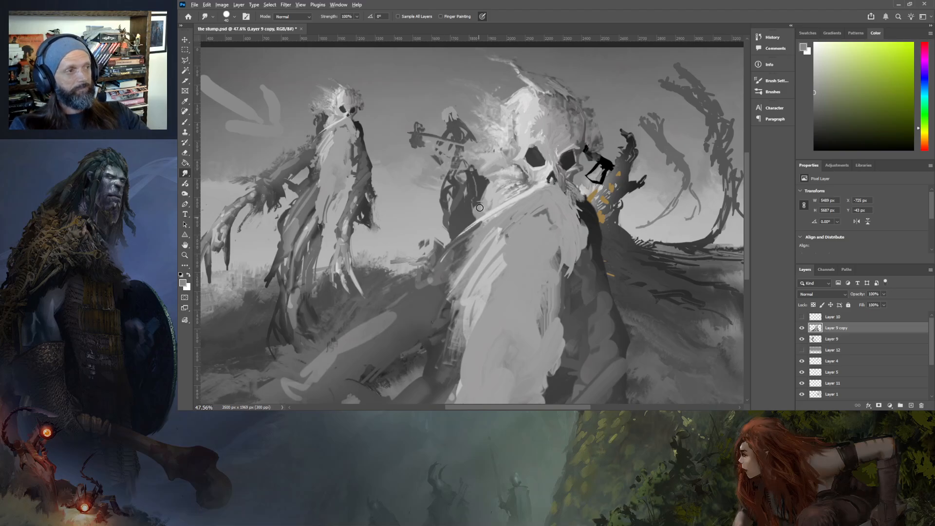
pyautogui.scroll(3, 483, 195)
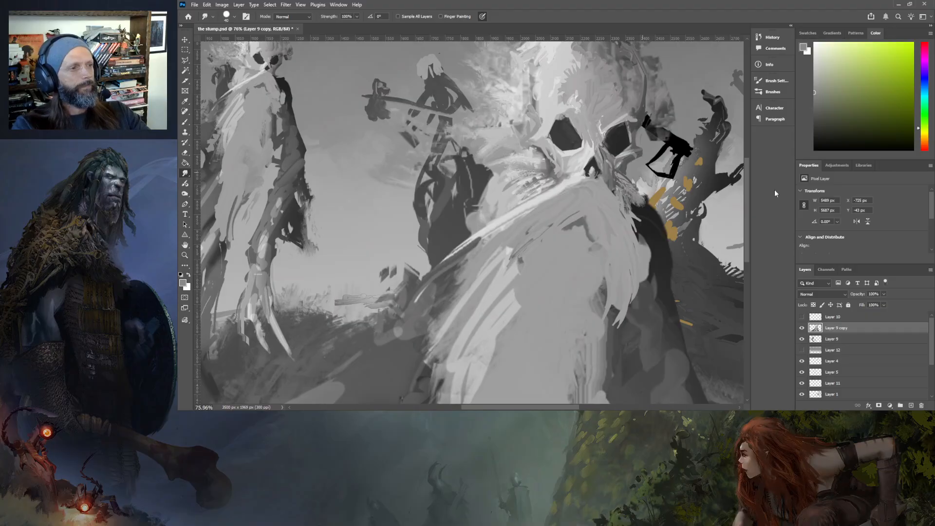
pyautogui.moveTo(499, 163)
pyautogui.mouseDown()
pyautogui.moveTo(453, 187)
pyautogui.moveTo(503, 174)
pyautogui.moveTo(485, 194)
pyautogui.moveTo(468, 188)
pyautogui.moveTo(478, 194)
pyautogui.moveTo(481, 183)
pyautogui.moveTo(476, 196)
pyautogui.moveTo(498, 178)
pyautogui.moveTo(475, 214)
pyautogui.moveTo(447, 187)
pyautogui.moveTo(470, 212)
pyautogui.moveTo(456, 225)
pyautogui.moveTo(488, 211)
pyautogui.moveTo(471, 220)
pyautogui.mouseUp()
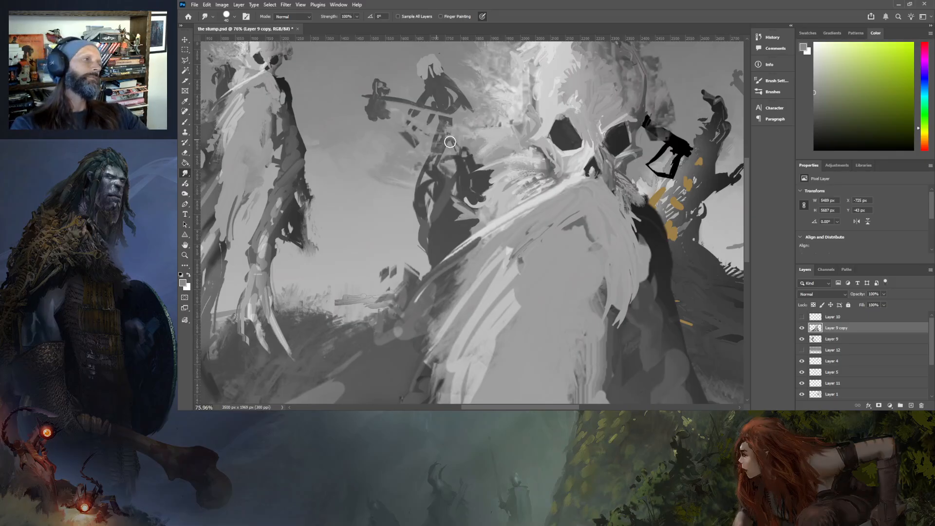
pyautogui.moveTo(466, 149)
pyautogui.mouseDown()
pyautogui.moveTo(450, 115)
pyautogui.moveTo(481, 109)
pyautogui.moveTo(465, 66)
pyautogui.moveTo(479, 95)
pyautogui.moveTo(445, 84)
pyautogui.moveTo(466, 132)
pyautogui.moveTo(398, 113)
pyautogui.moveTo(410, 135)
pyautogui.moveTo(384, 119)
pyautogui.moveTo(458, 137)
pyautogui.moveTo(382, 135)
pyautogui.moveTo(422, 159)
pyautogui.moveTo(418, 171)
pyautogui.moveTo(374, 174)
pyautogui.moveTo(399, 182)
pyautogui.mouseUp()
pyautogui.scroll(-4, 535, 183)
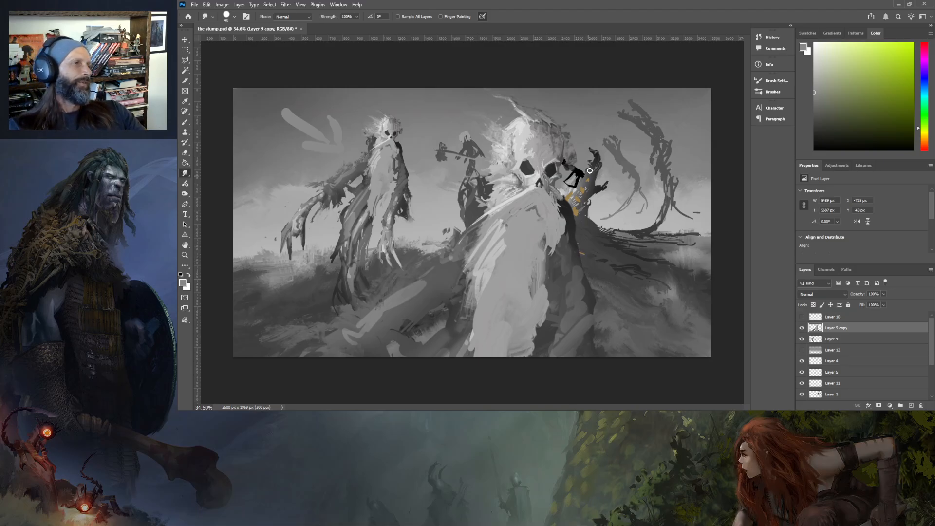
# - Smudge back the loose hair along the skull's shadow-side edge and the stray wisps on its lit side for a cleaner outline
pyautogui.scroll(1, 594, 165)
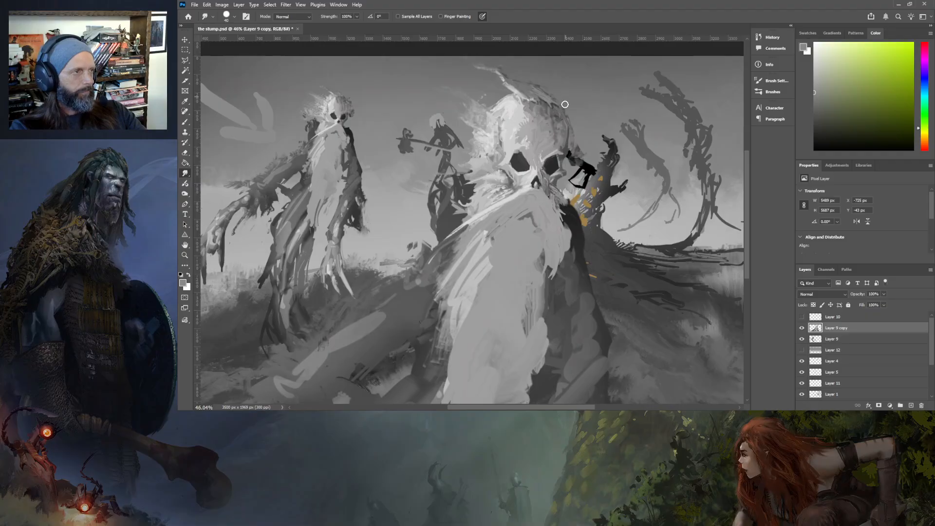
pyautogui.moveTo(577, 132); pyautogui.dragTo(577, 164)
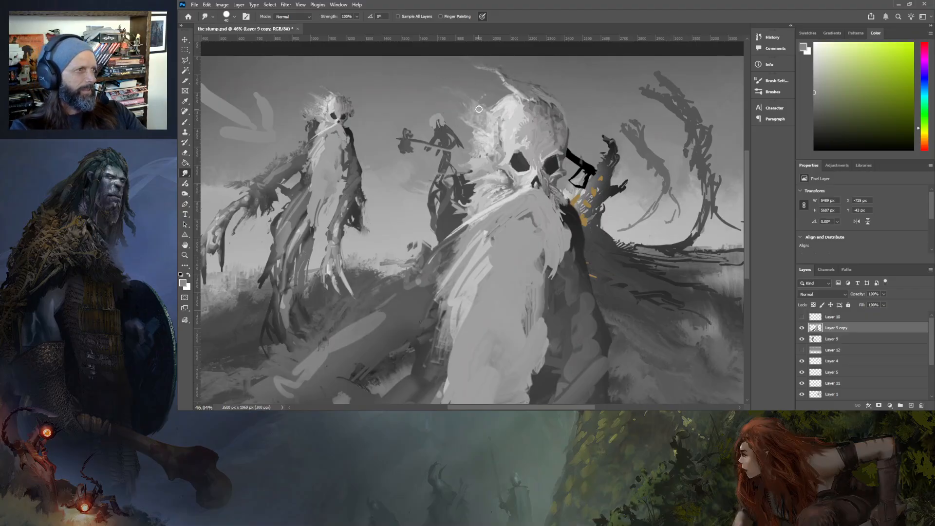
pyautogui.moveTo(485, 97)
pyautogui.mouseDown()
pyautogui.moveTo(461, 112)
pyautogui.moveTo(472, 121)
pyautogui.mouseUp()
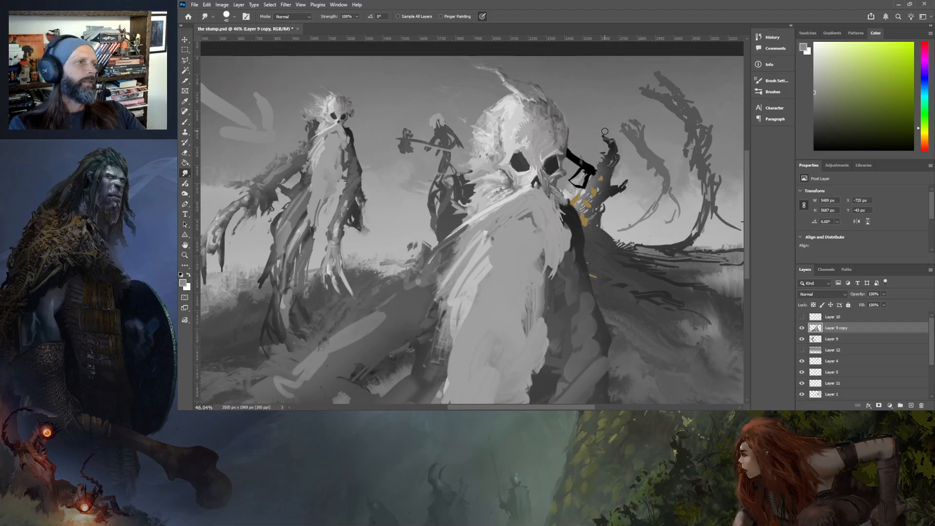
pyautogui.scroll(-3, 605, 131)
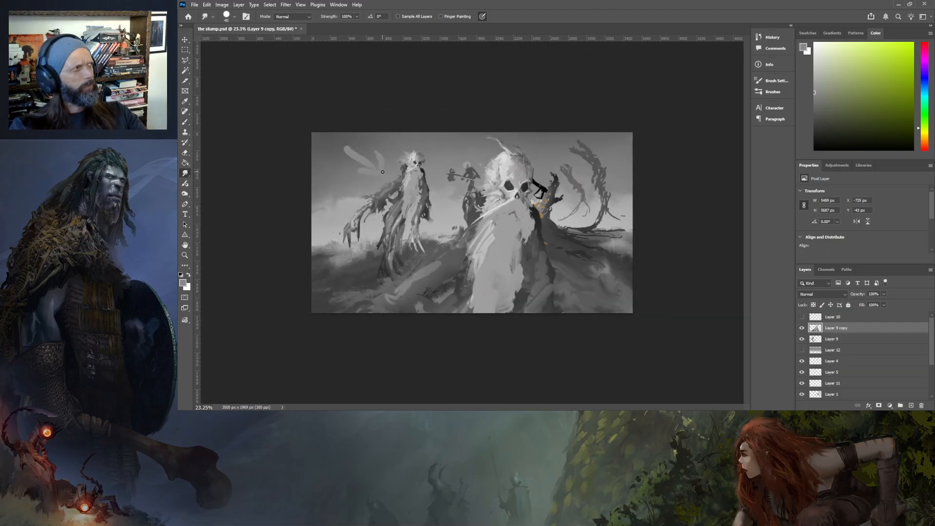
# - Smudge the lit side of the head inward into a narrower bare skull with pointed cheek whiskers, and touch up the shadow-side beard edge
pyautogui.scroll(4, 478, 200)
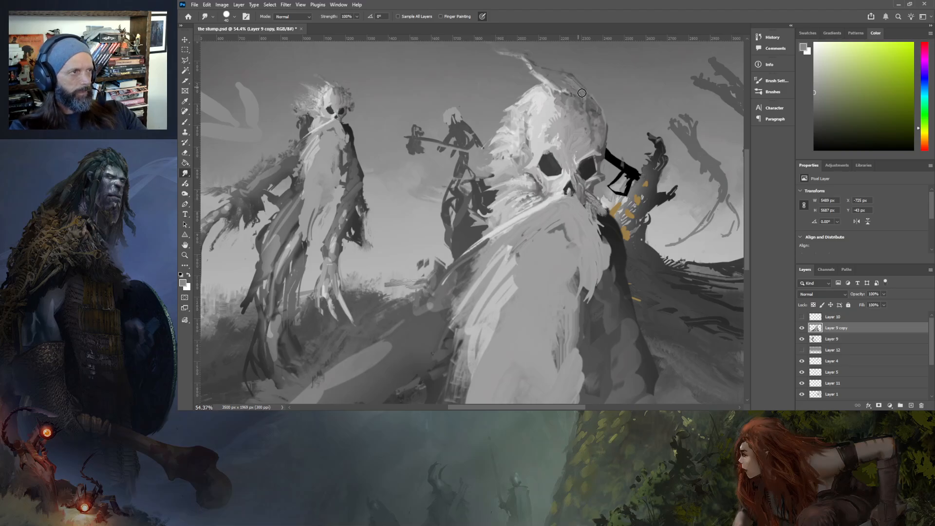
pyautogui.scroll(-2, 582, 195)
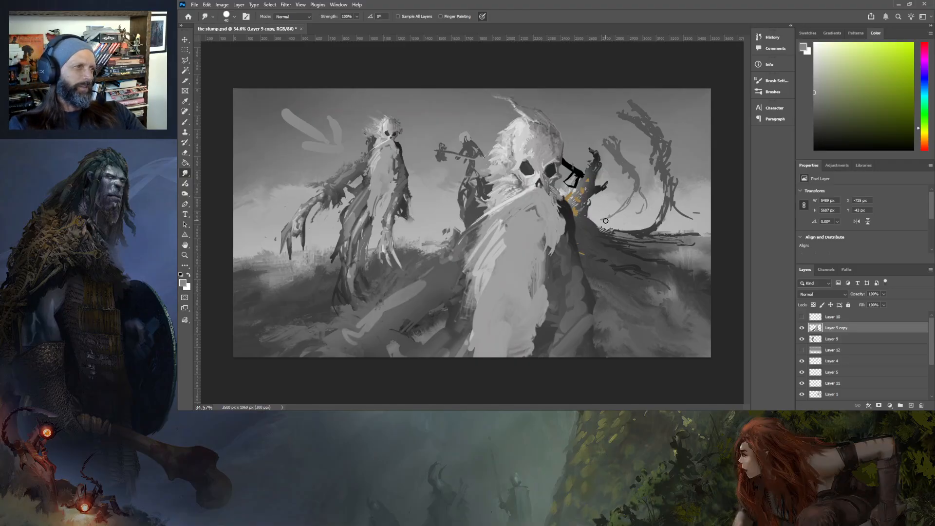
pyautogui.moveTo(509, 130)
pyautogui.mouseDown()
pyautogui.moveTo(498, 151)
pyautogui.moveTo(514, 128)
pyautogui.moveTo(515, 160)
pyautogui.mouseUp()
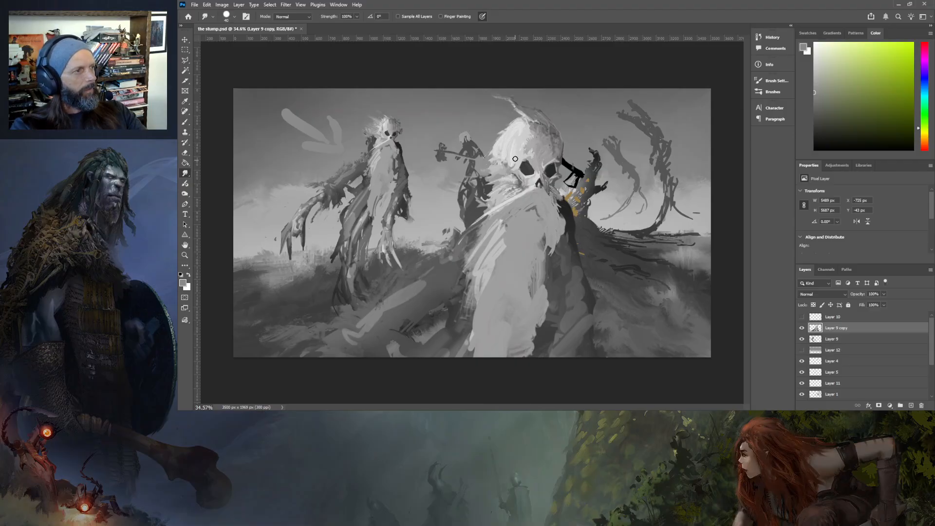
pyautogui.moveTo(506, 124)
pyautogui.mouseDown()
pyautogui.moveTo(489, 147)
pyautogui.moveTo(491, 157)
pyautogui.moveTo(506, 154)
pyautogui.mouseUp()
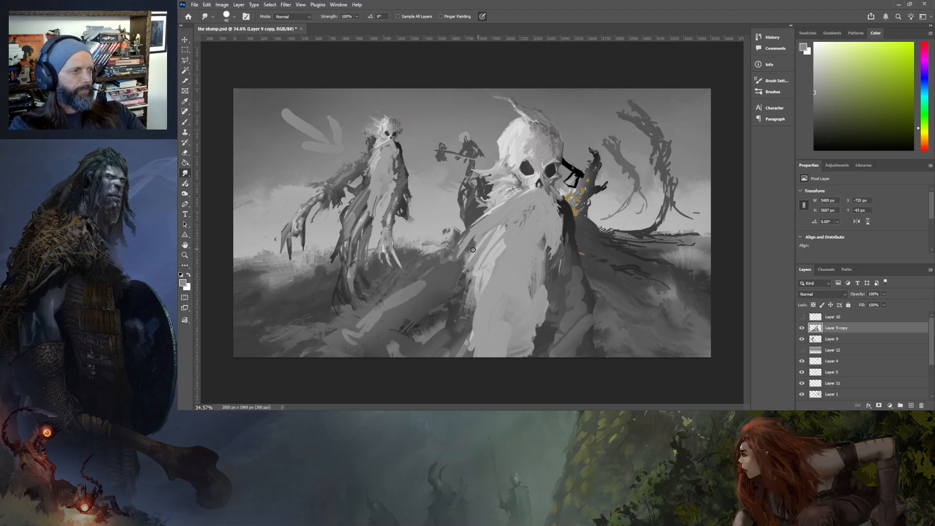
pyautogui.moveTo(562, 245); pyautogui.dragTo(554, 261)
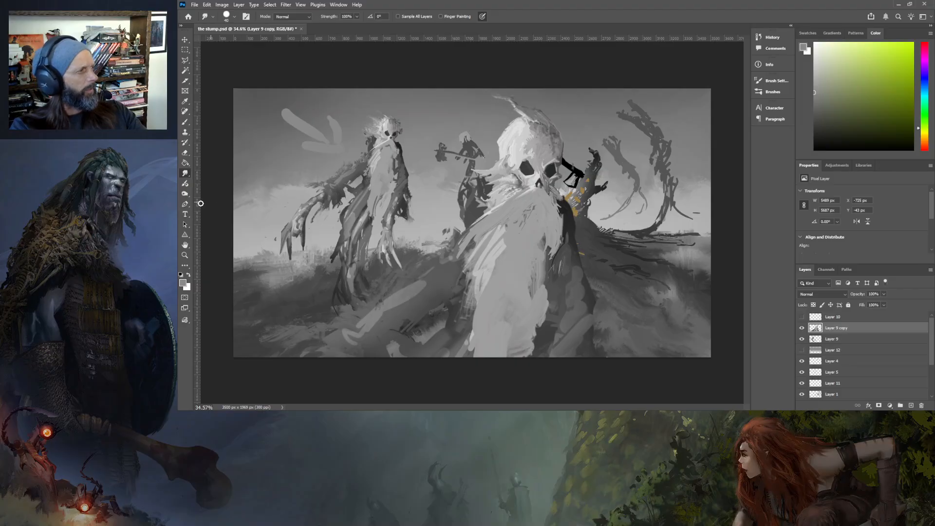
# - Dodge highlights along the sweeping lit-side moustache and burn a darker shadow into the beard beneath it
pyautogui.click(185, 195)
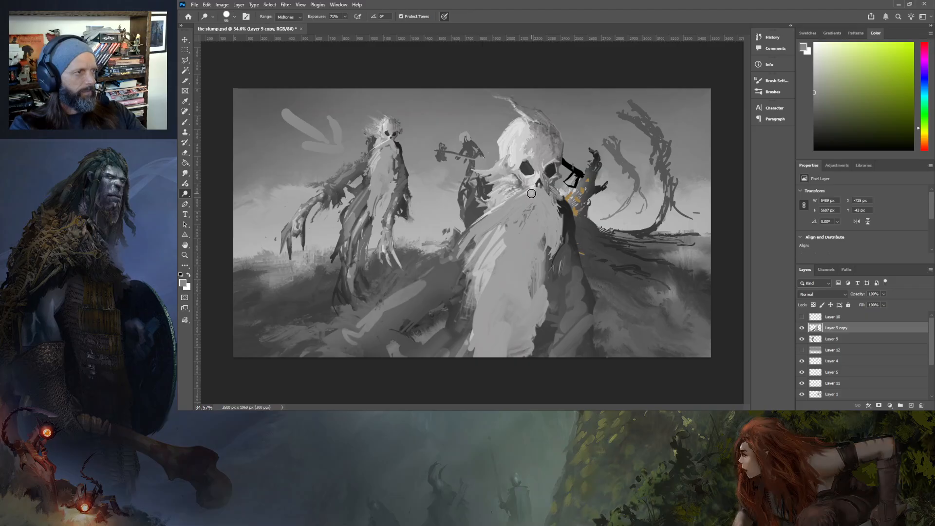
pyautogui.moveTo(530, 192); pyautogui.dragTo(465, 239)
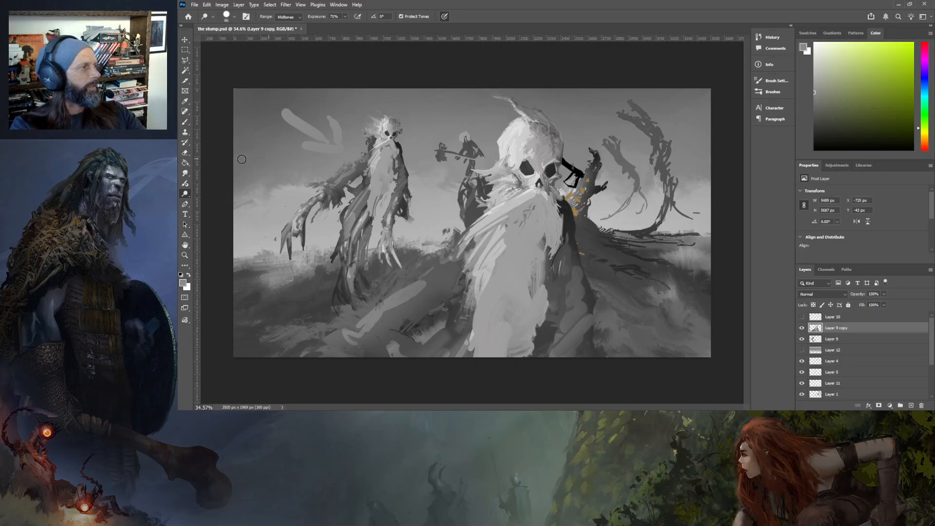
pyautogui.hotkey('shift', 'o')
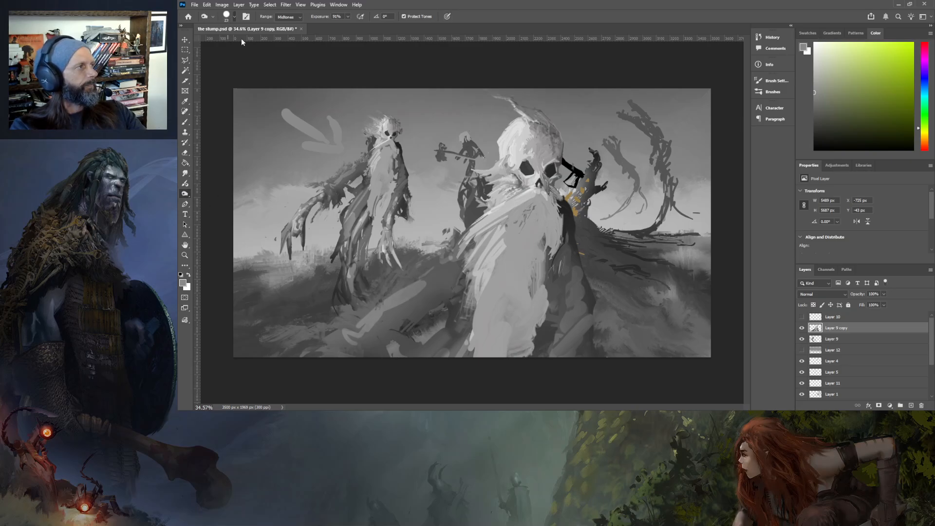
pyautogui.moveTo(532, 208); pyautogui.dragTo(504, 230)
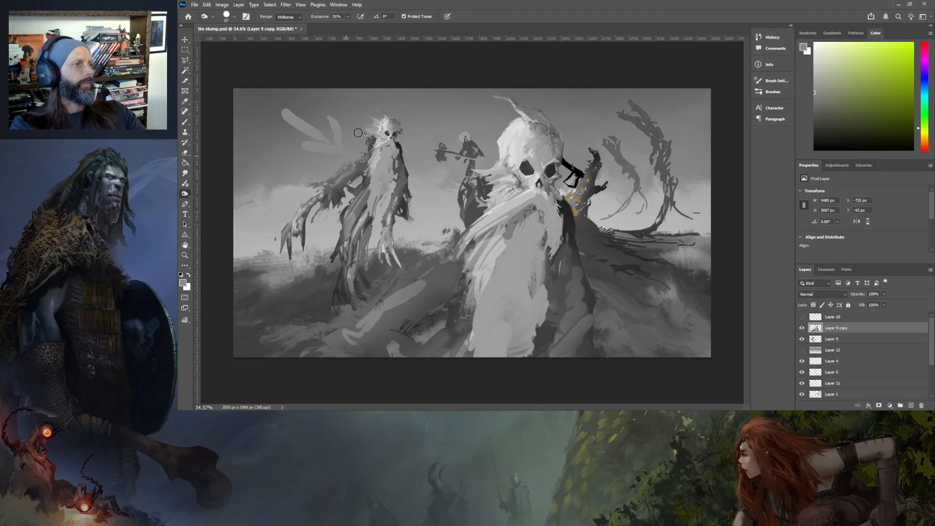
# - Dodge bright highlights onto the shadow-side moustache strand, the forehead and the brow above the lit-side eye socket
pyautogui.click(185, 174)
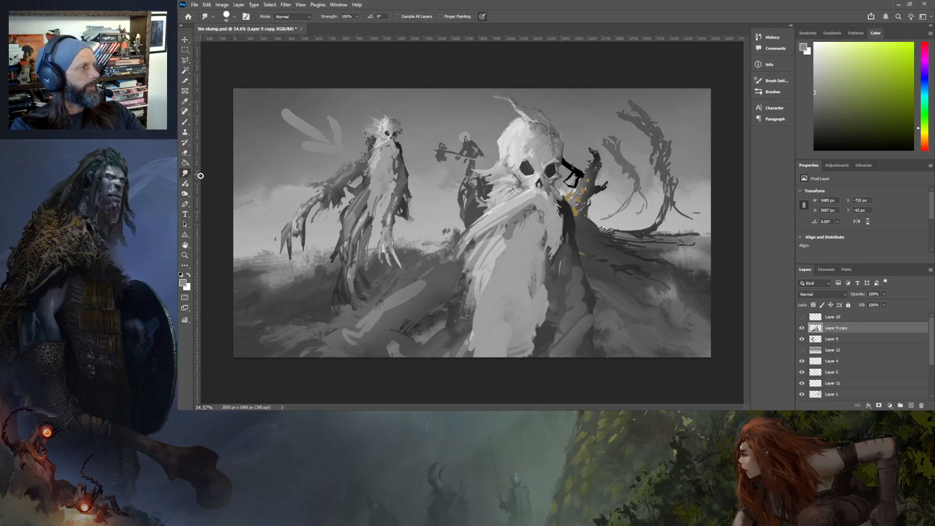
pyautogui.click(185, 194)
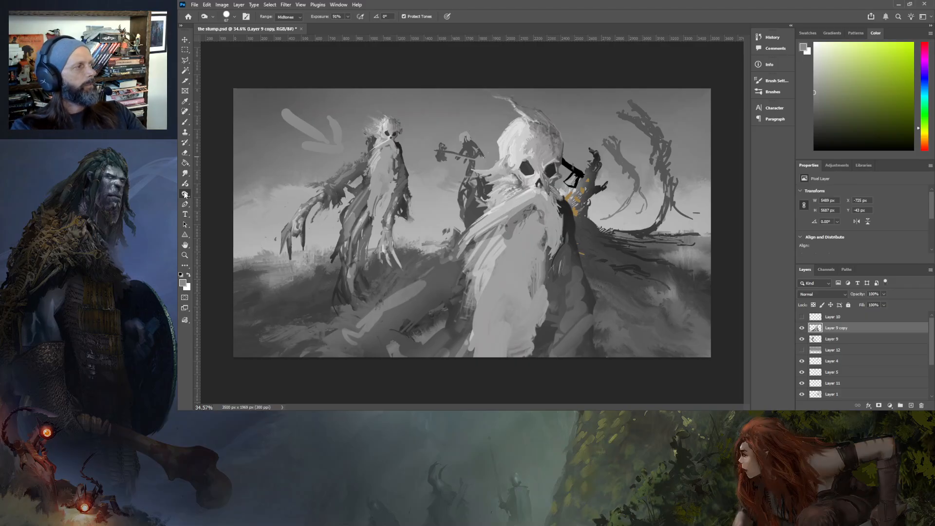
pyautogui.hotkey('shift', 'o')
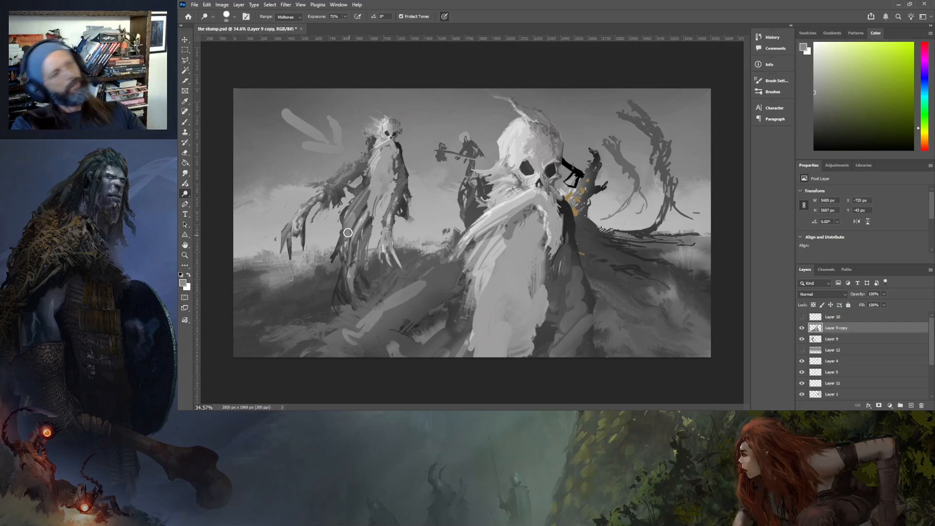
pyautogui.moveTo(531, 136)
pyautogui.mouseDown()
pyautogui.moveTo(512, 127)
pyautogui.moveTo(511, 166)
pyautogui.moveTo(521, 155)
pyautogui.moveTo(503, 176)
pyautogui.moveTo(518, 157)
pyautogui.moveTo(530, 187)
pyautogui.mouseUp()
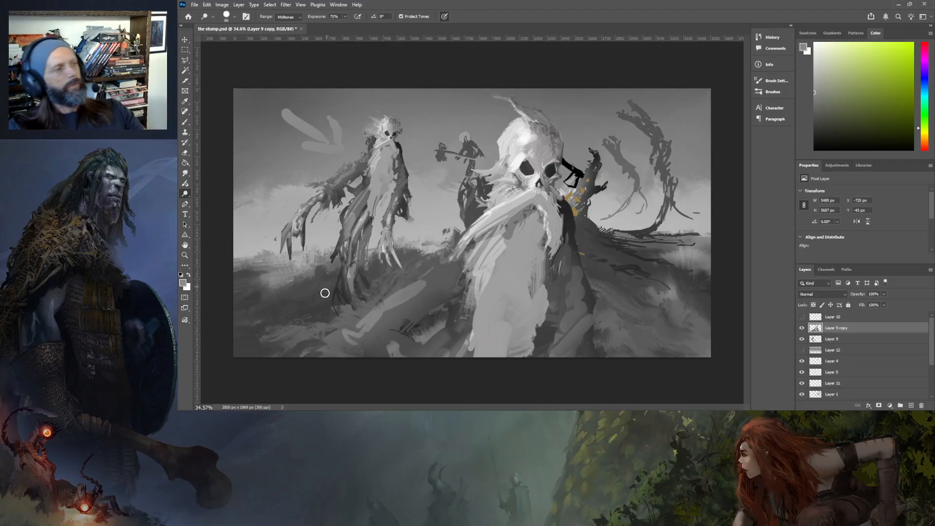
# - Try scaling Layer 9 copy to 61.44% and placing the smaller creature between the distant figure and the stump, and undo the transform
pyautogui.scroll(-2, 524, 210)
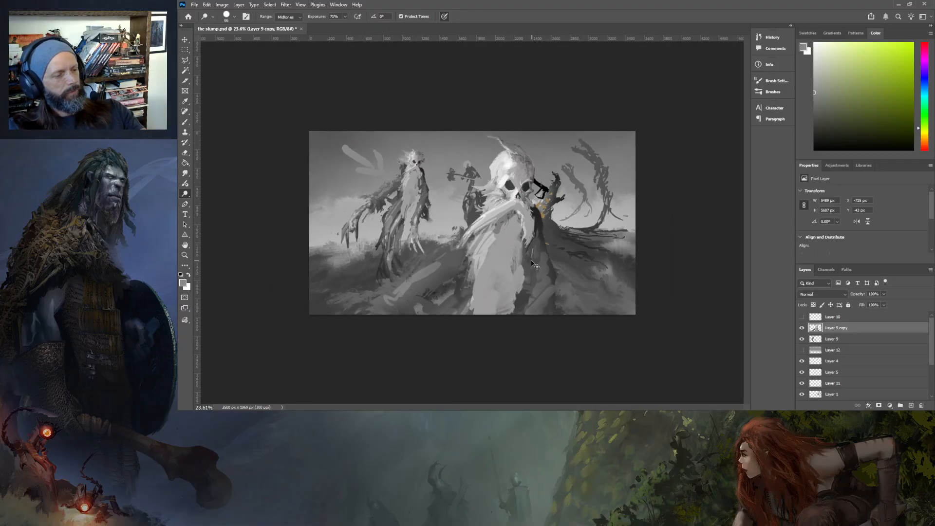
pyautogui.hotkey('ctrl', 't')
pyautogui.moveTo(241, 127); pyautogui.dragTo(438, 330)
pyautogui.moveTo(595, 356); pyautogui.dragTo(460, 199)
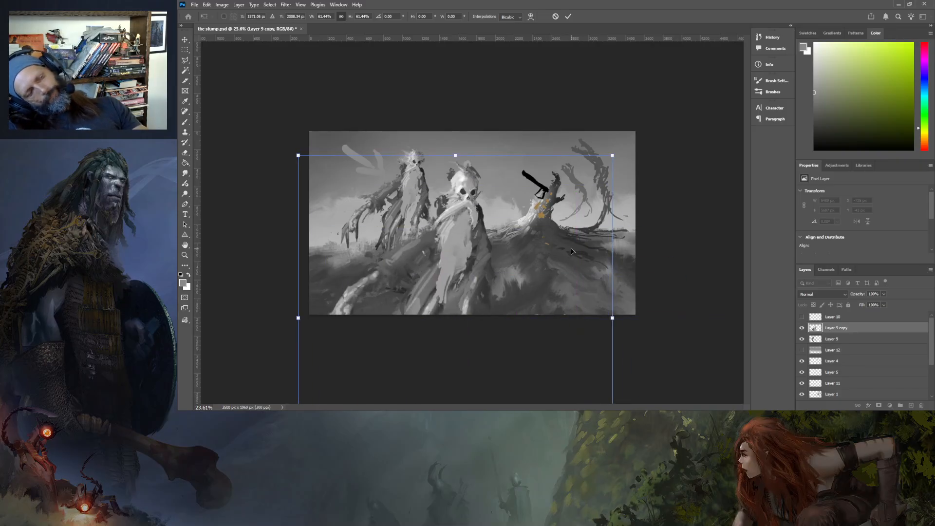
pyautogui.moveTo(487, 258); pyautogui.dragTo(522, 234)
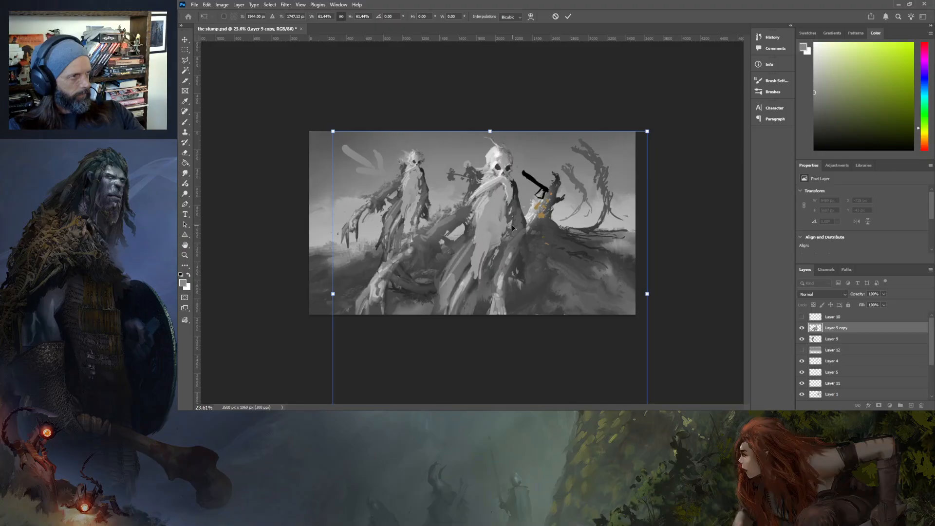
pyautogui.moveTo(490, 194); pyautogui.dragTo(518, 148)
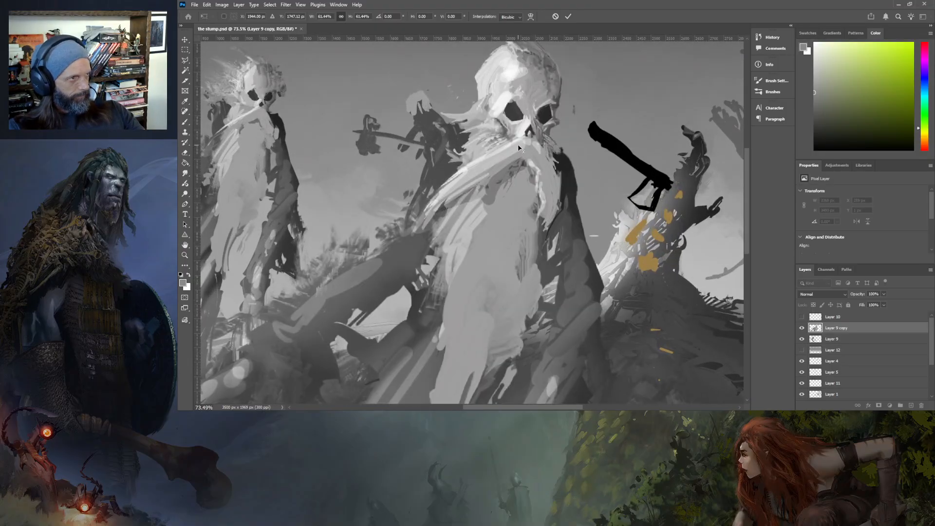
pyautogui.moveTo(515, 160); pyautogui.dragTo(388, 142)
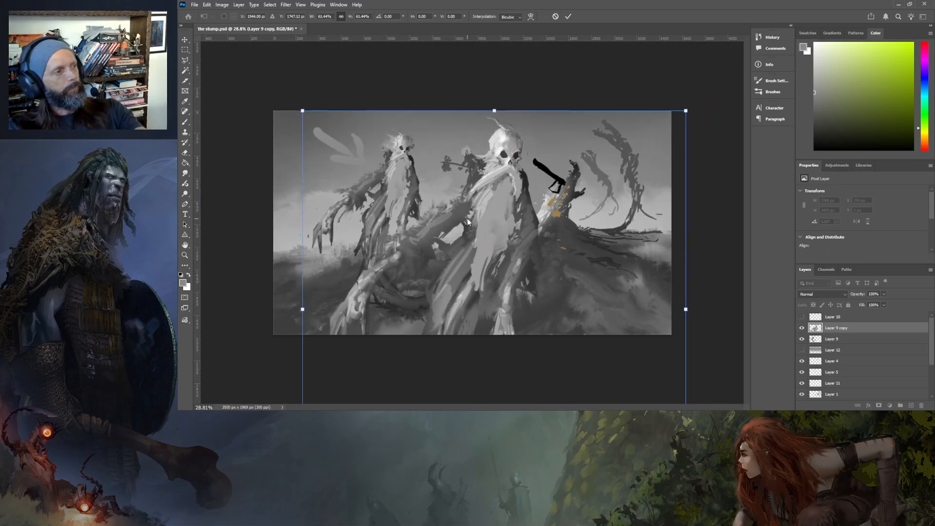
pyautogui.press('Return')
pyautogui.press('o')
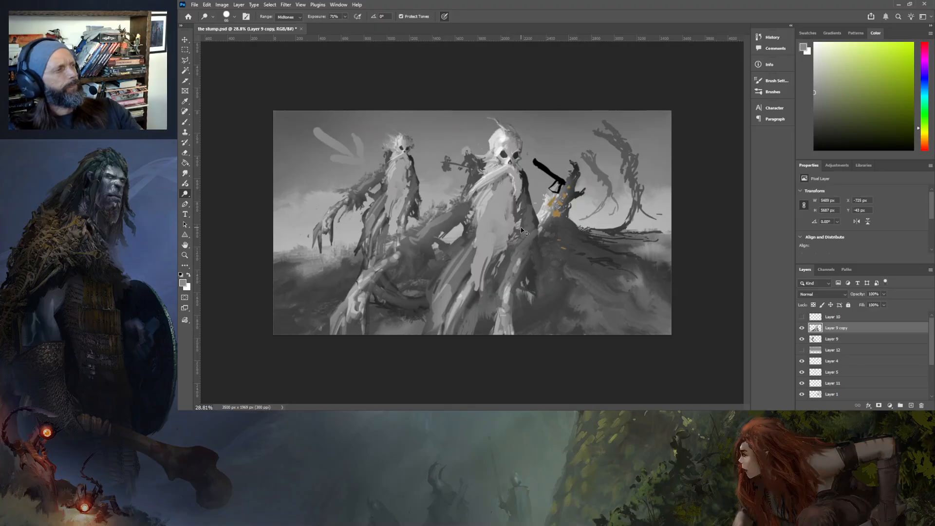
pyautogui.hotkey('ctrl', 'z')
# - Smudge the lit-side cheek whiskers outward into longer pointed strands over the distant figure
pyautogui.scroll(5, 517, 198)
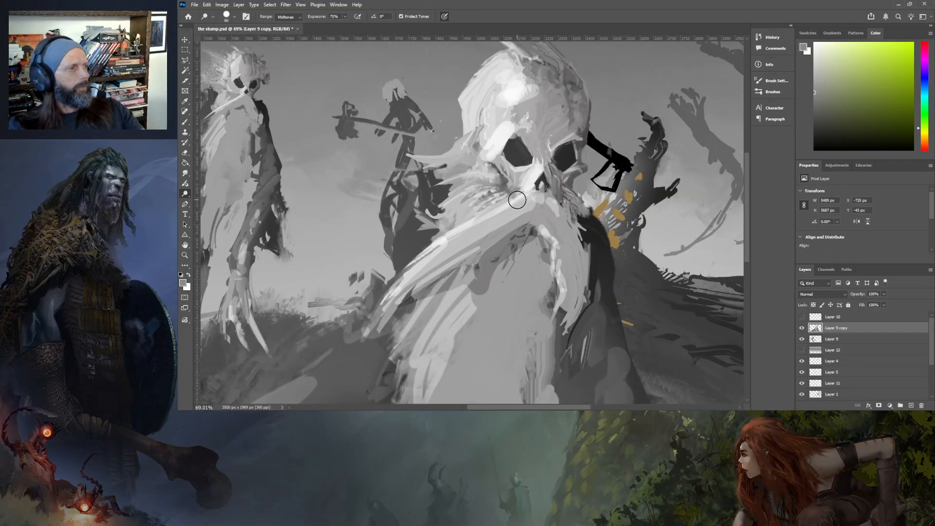
pyautogui.click(185, 172)
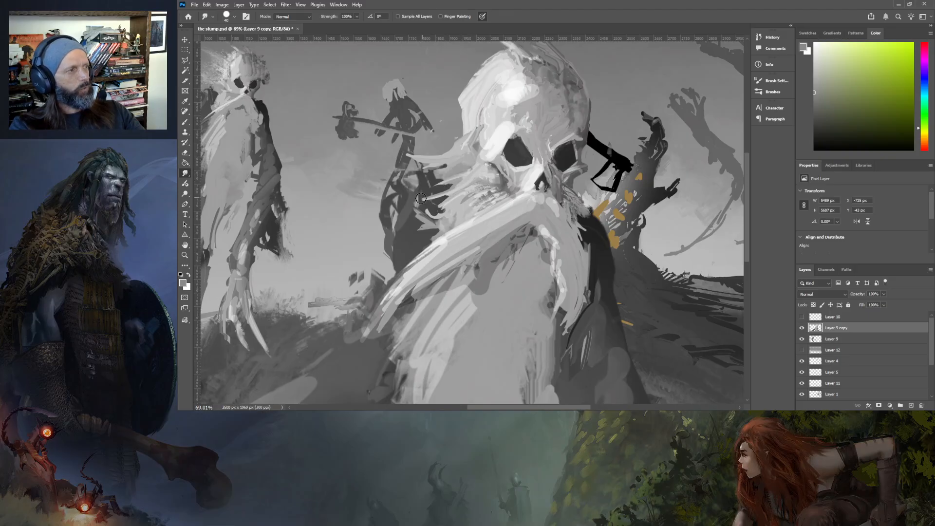
pyautogui.moveTo(462, 173)
pyautogui.mouseDown()
pyautogui.moveTo(417, 189)
pyautogui.moveTo(439, 182)
pyautogui.moveTo(417, 199)
pyautogui.mouseUp()
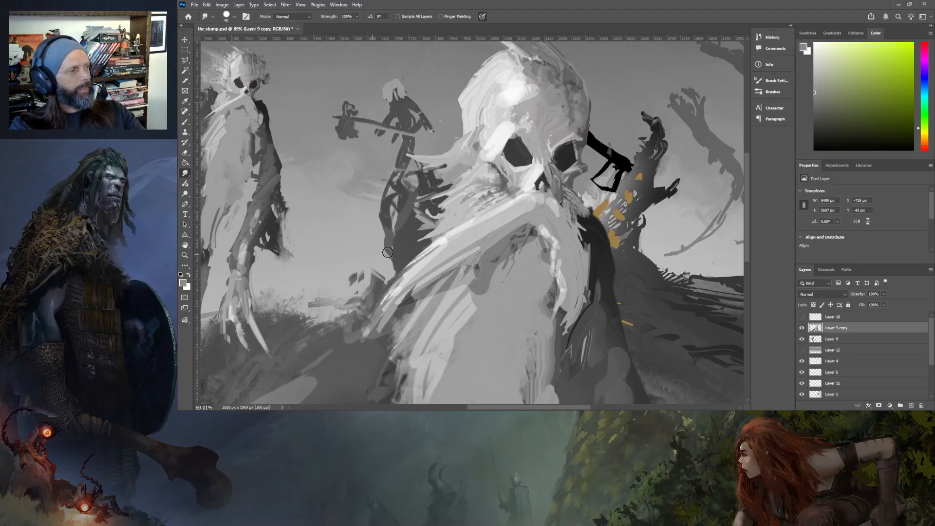
# - Try sketching a thin black diagonal shaft with curved strokes below the distant figure's weapon using the Brush, and undo the strokes
pyautogui.click(181, 274)
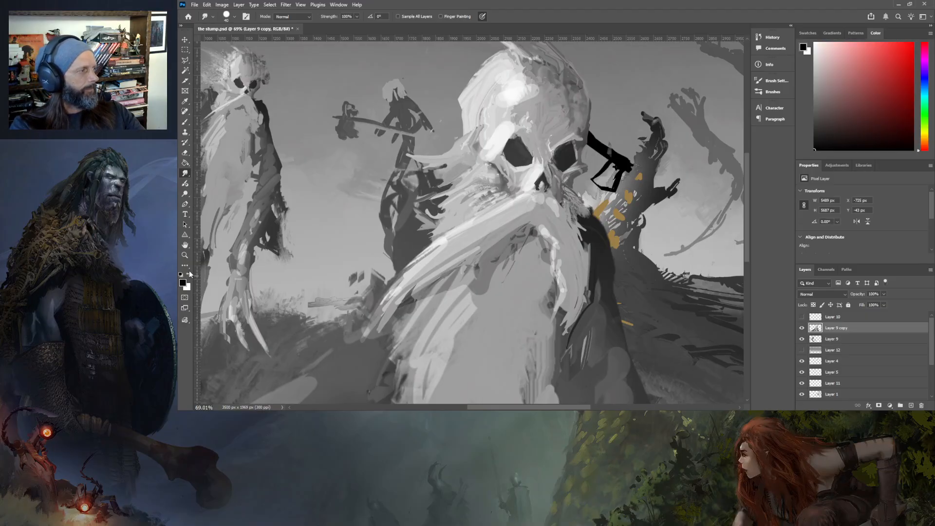
pyautogui.click(184, 122)
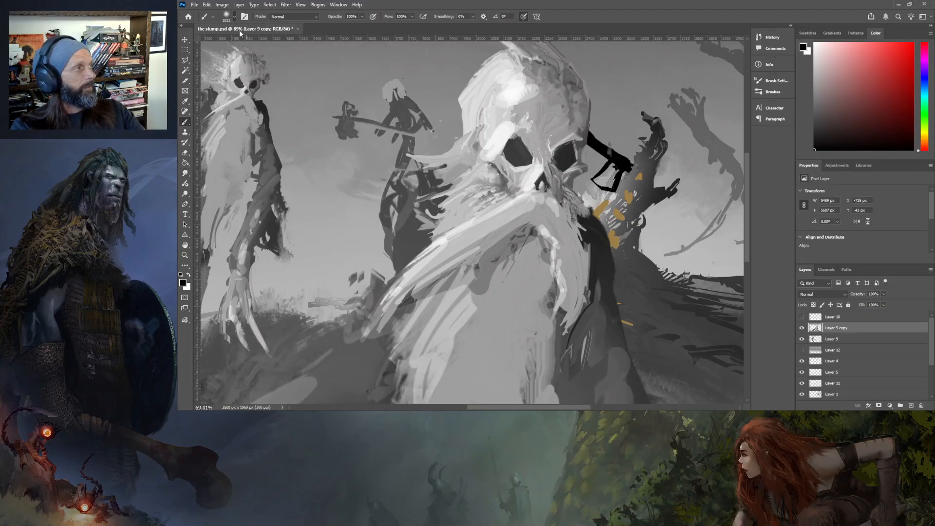
pyautogui.hotkey('shift', ']')
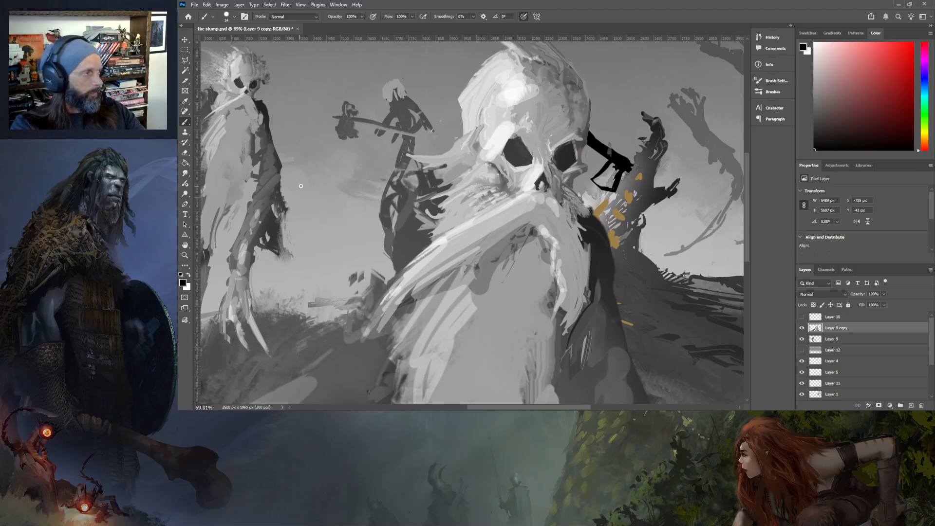
pyautogui.keyDown('shift'); pyautogui.click(425, 122); pyautogui.keyUp('shift')
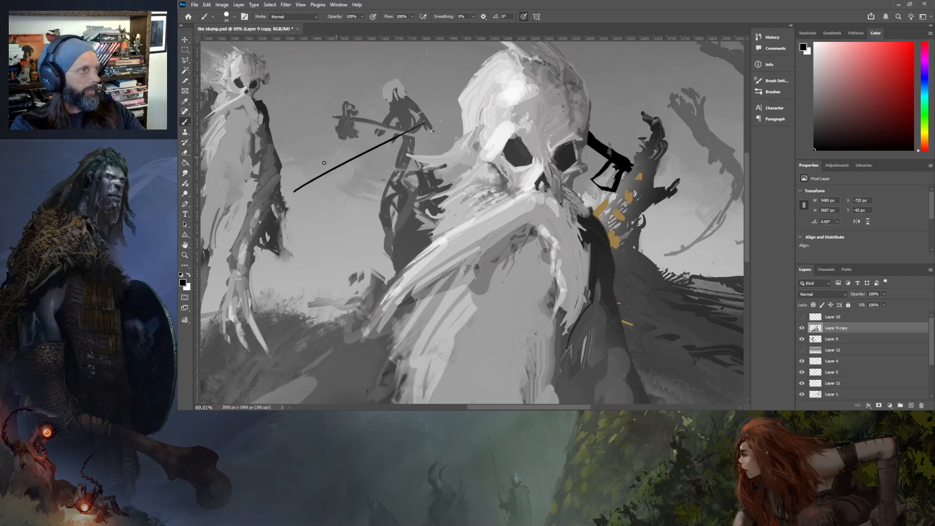
pyautogui.moveTo(295, 191); pyautogui.dragTo(325, 194)
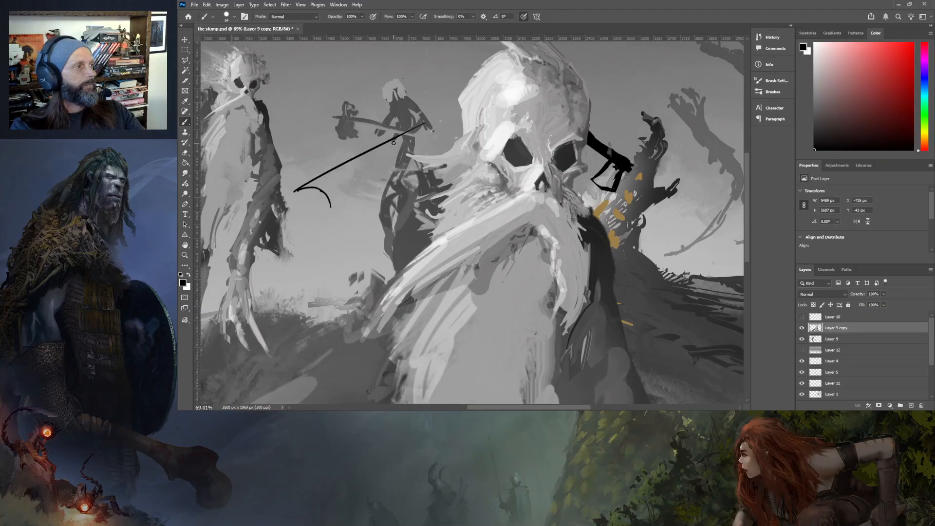
pyautogui.moveTo(398, 137); pyautogui.dragTo(367, 199)
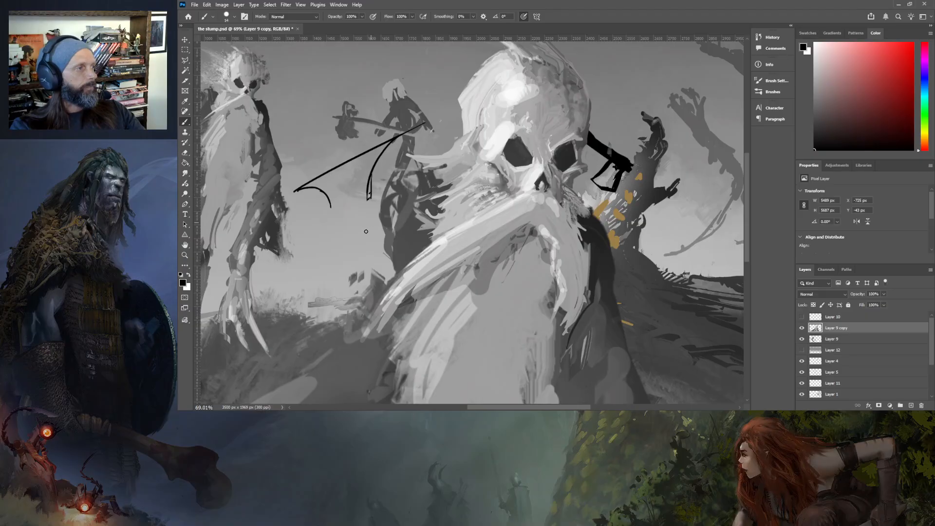
pyautogui.hotkey('ctrl', 'z')
pyautogui.hotkey('ctrl', 'z')
pyautogui.hotkey('ctrl', 'z')
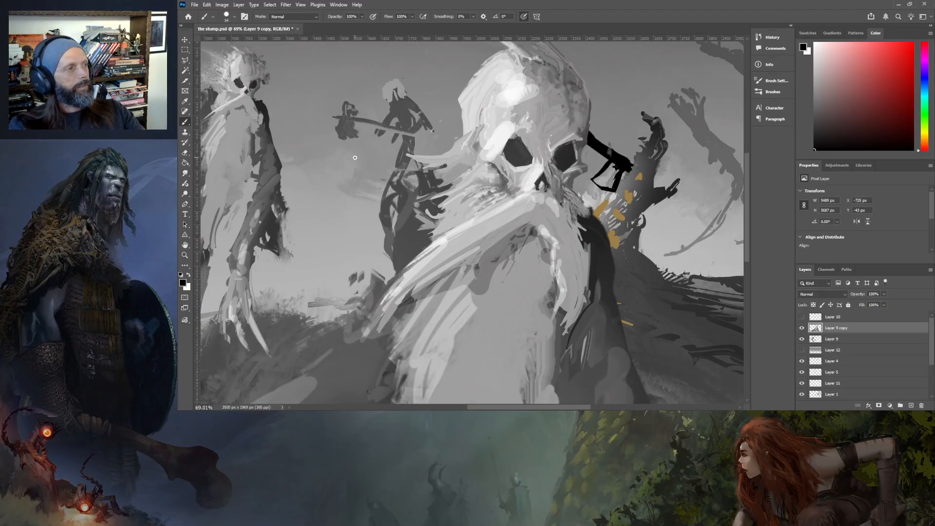
# - Smudge the lit-side temple and cheek whiskers outward into thin, curling strands across the distant figure
pyautogui.click(185, 174)
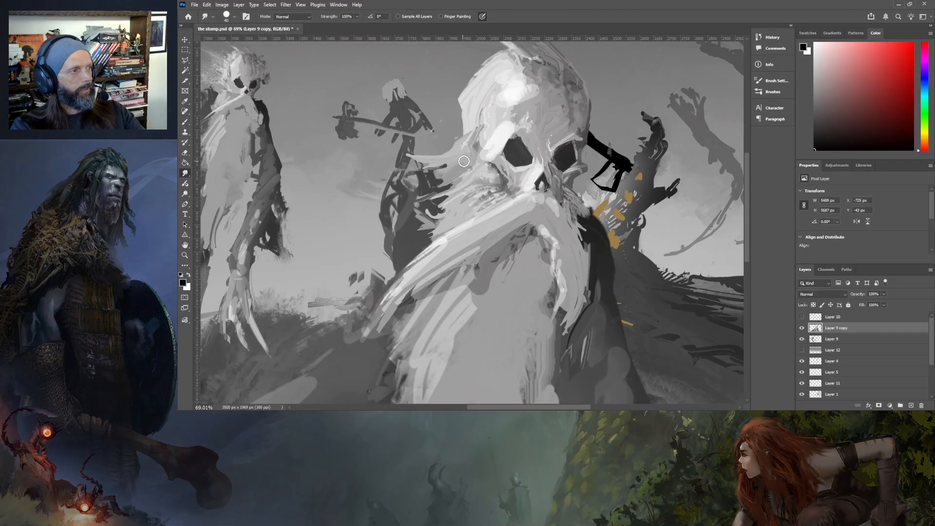
pyautogui.moveTo(480, 141); pyautogui.dragTo(463, 158)
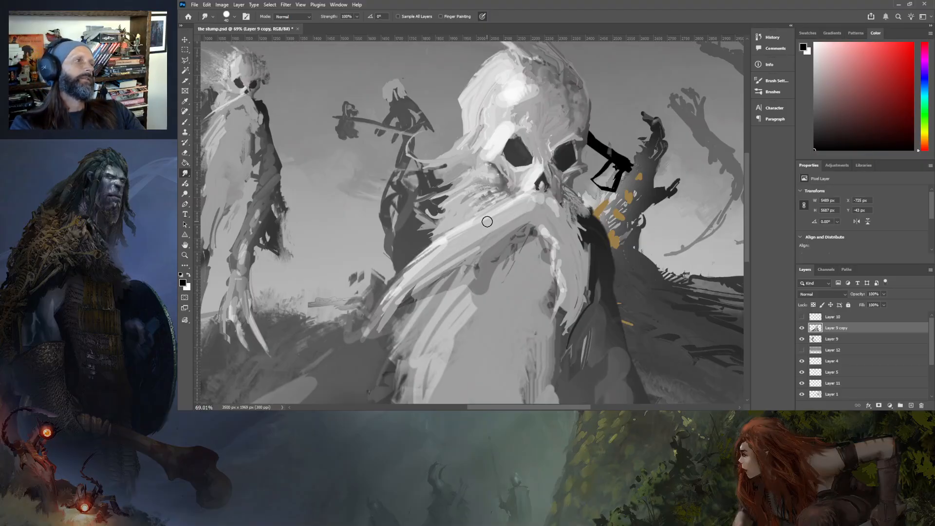
pyautogui.moveTo(423, 171)
pyautogui.mouseDown()
pyautogui.moveTo(403, 165)
pyautogui.moveTo(383, 183)
pyautogui.moveTo(402, 185)
pyautogui.moveTo(375, 185)
pyautogui.moveTo(421, 178)
pyautogui.mouseUp()
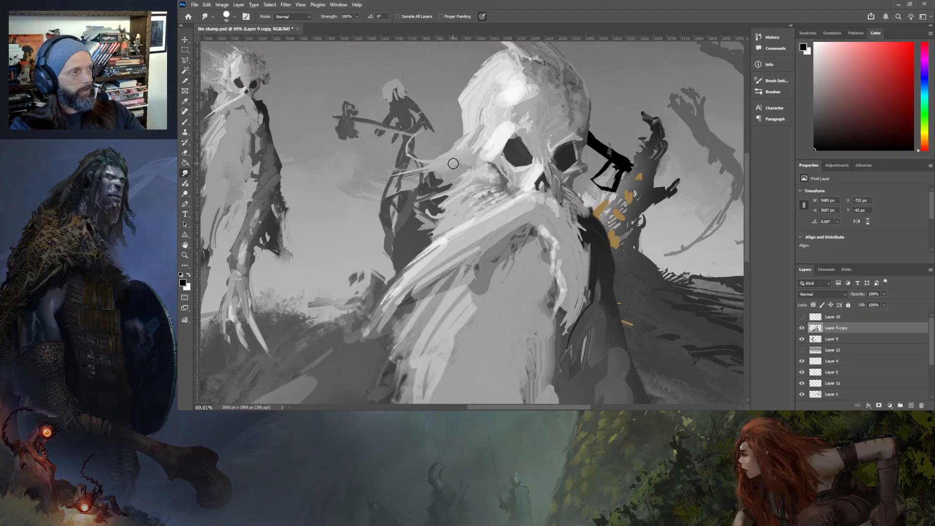
pyautogui.moveTo(402, 172); pyautogui.dragTo(404, 160)
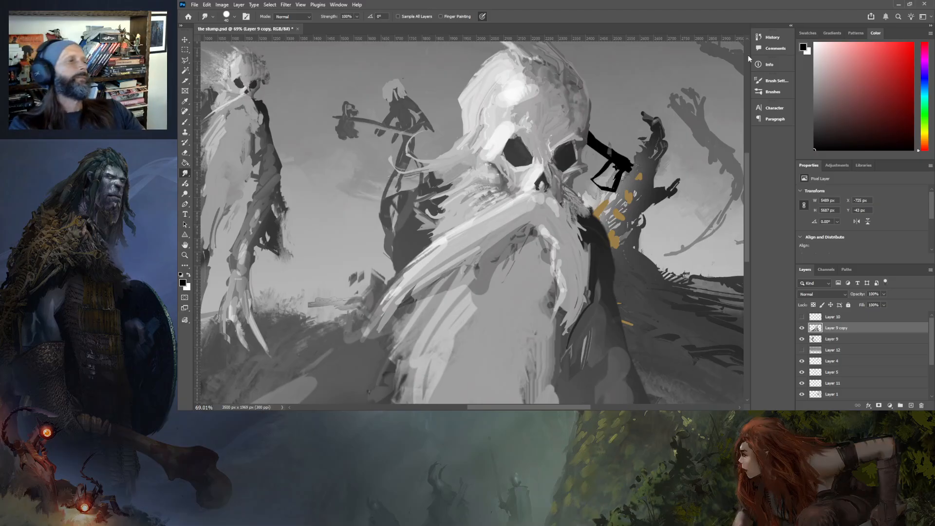
pyautogui.moveTo(436, 187)
pyautogui.mouseDown()
pyautogui.moveTo(359, 200)
pyautogui.moveTo(387, 197)
pyautogui.moveTo(393, 233)
pyautogui.moveTo(398, 221)
pyautogui.moveTo(412, 229)
pyautogui.moveTo(388, 236)
pyautogui.moveTo(402, 231)
pyautogui.moveTo(408, 241)
pyautogui.moveTo(396, 224)
pyautogui.moveTo(420, 229)
pyautogui.moveTo(408, 240)
pyautogui.moveTo(401, 235)
pyautogui.moveTo(416, 226)
pyautogui.moveTo(412, 237)
pyautogui.moveTo(422, 233)
pyautogui.moveTo(431, 210)
pyautogui.moveTo(374, 224)
pyautogui.moveTo(422, 207)
pyautogui.moveTo(383, 218)
pyautogui.moveTo(410, 201)
pyautogui.moveTo(369, 216)
pyautogui.moveTo(447, 187)
pyautogui.moveTo(394, 198)
pyautogui.moveTo(448, 194)
pyautogui.moveTo(414, 216)
pyautogui.moveTo(447, 181)
pyautogui.moveTo(401, 173)
pyautogui.moveTo(464, 171)
pyautogui.moveTo(434, 175)
pyautogui.moveTo(441, 179)
pyautogui.mouseUp()
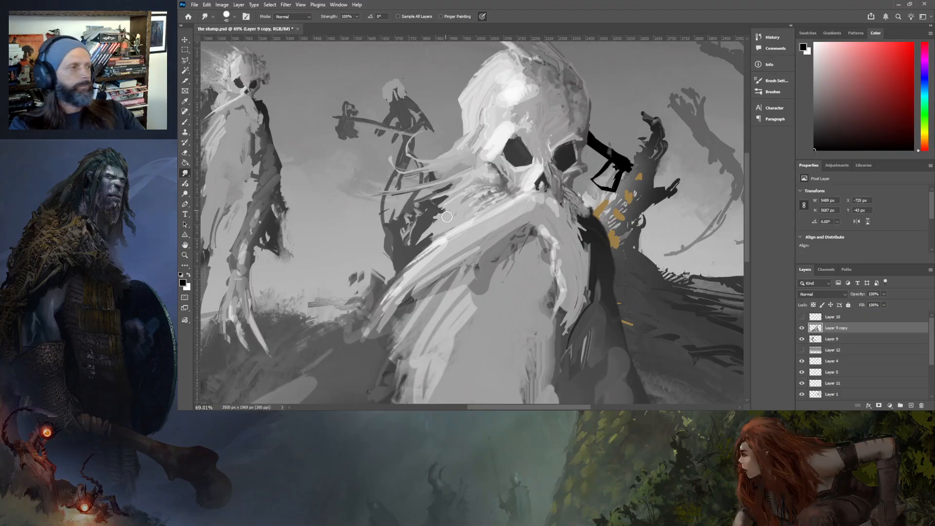
# - Smudge the lit-side moustache into a long strand with an upturned tip and smooth the shadow-side moustache strand downward
pyautogui.moveTo(430, 238)
pyautogui.mouseDown()
pyautogui.moveTo(356, 308)
pyautogui.moveTo(359, 286)
pyautogui.moveTo(352, 313)
pyautogui.mouseUp()
pyautogui.moveTo(353, 274); pyautogui.dragTo(350, 312)
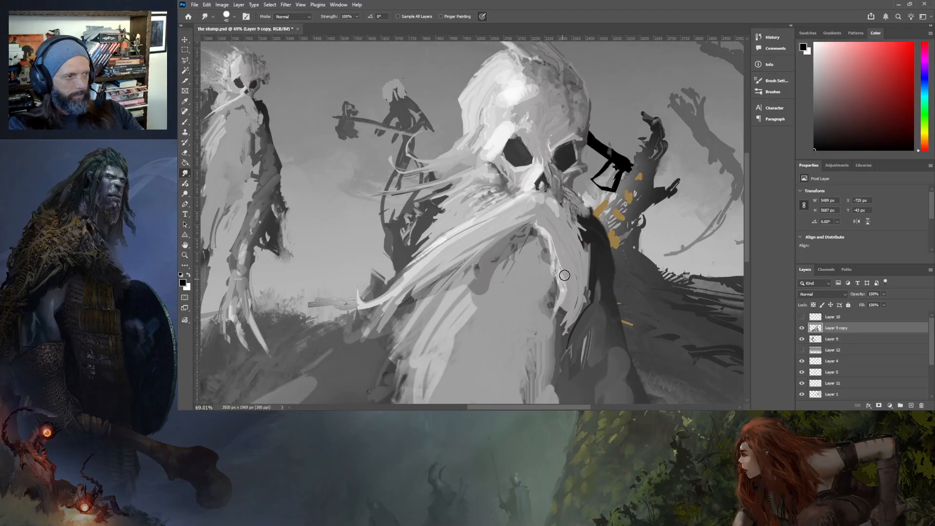
pyautogui.moveTo(565, 270); pyautogui.dragTo(557, 317)
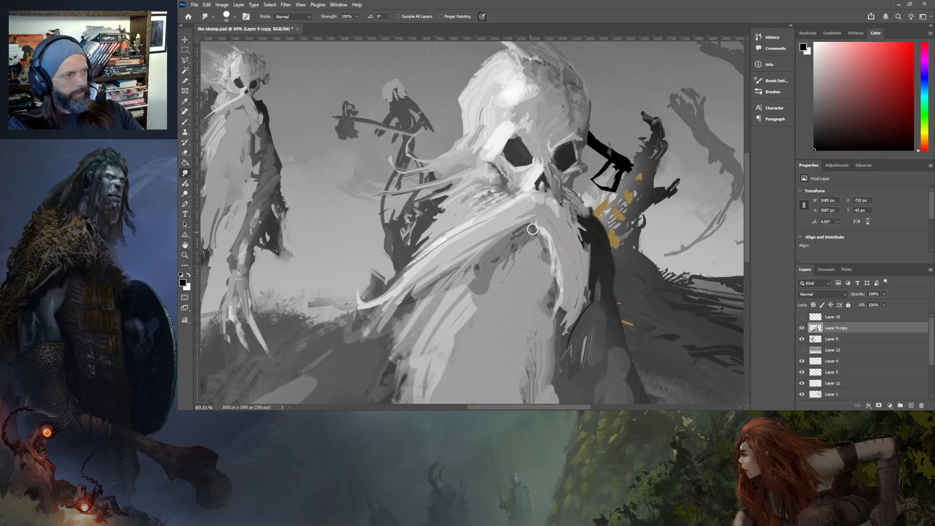
# - Smudge the dark shadow beneath the moustache into diagonal hair streaks running down the lit side of the beard
pyautogui.moveTo(530, 235)
pyautogui.mouseDown()
pyautogui.moveTo(521, 247)
pyautogui.moveTo(530, 228)
pyautogui.mouseUp()
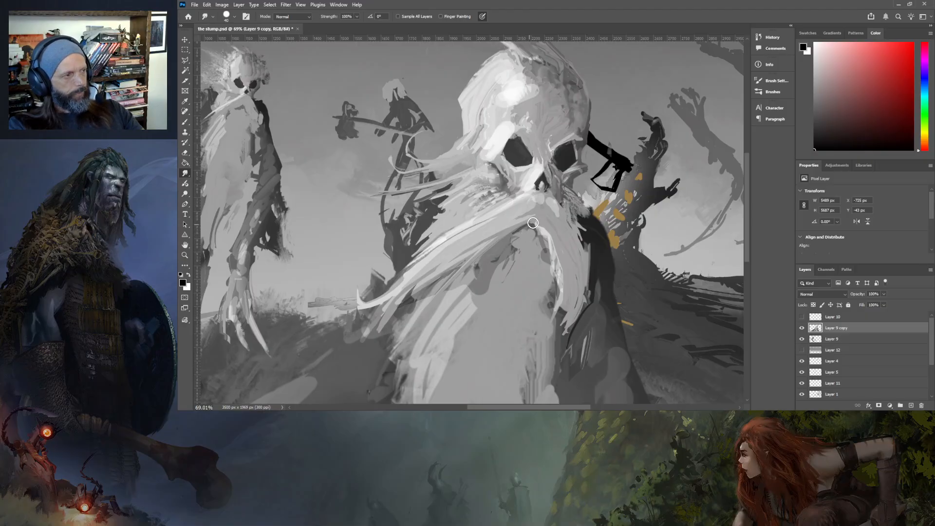
pyautogui.moveTo(522, 229); pyautogui.dragTo(508, 239)
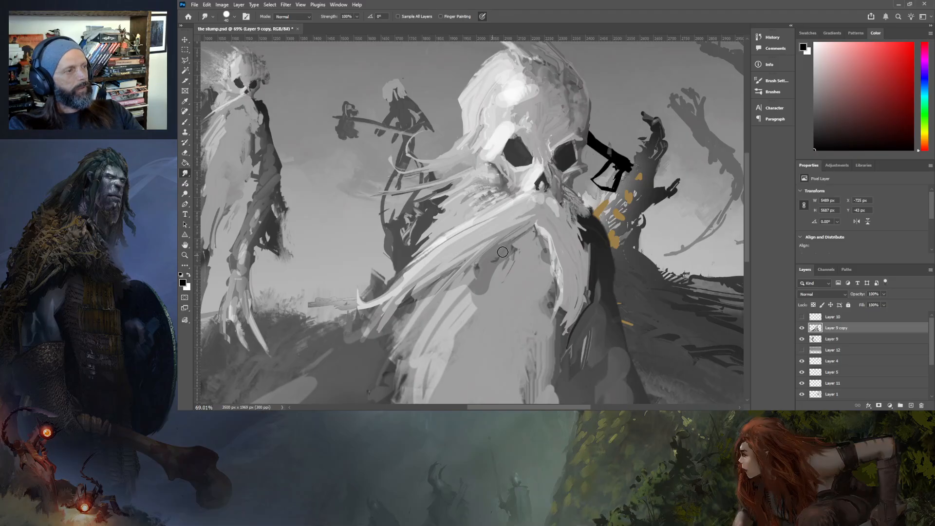
pyautogui.moveTo(483, 280)
pyautogui.mouseDown()
pyautogui.moveTo(523, 253)
pyautogui.moveTo(507, 271)
pyautogui.moveTo(513, 253)
pyautogui.moveTo(465, 319)
pyautogui.moveTo(484, 282)
pyautogui.moveTo(472, 307)
pyautogui.moveTo(528, 245)
pyautogui.moveTo(520, 281)
pyautogui.moveTo(528, 247)
pyautogui.moveTo(478, 327)
pyautogui.moveTo(499, 265)
pyautogui.moveTo(470, 291)
pyautogui.moveTo(482, 281)
pyautogui.moveTo(422, 377)
pyautogui.moveTo(471, 306)
pyautogui.moveTo(426, 404)
pyautogui.moveTo(444, 354)
pyautogui.moveTo(486, 290)
pyautogui.moveTo(446, 291)
pyautogui.moveTo(430, 324)
pyautogui.moveTo(526, 239)
pyautogui.moveTo(471, 280)
pyautogui.moveTo(487, 253)
pyautogui.moveTo(443, 293)
pyautogui.mouseUp()
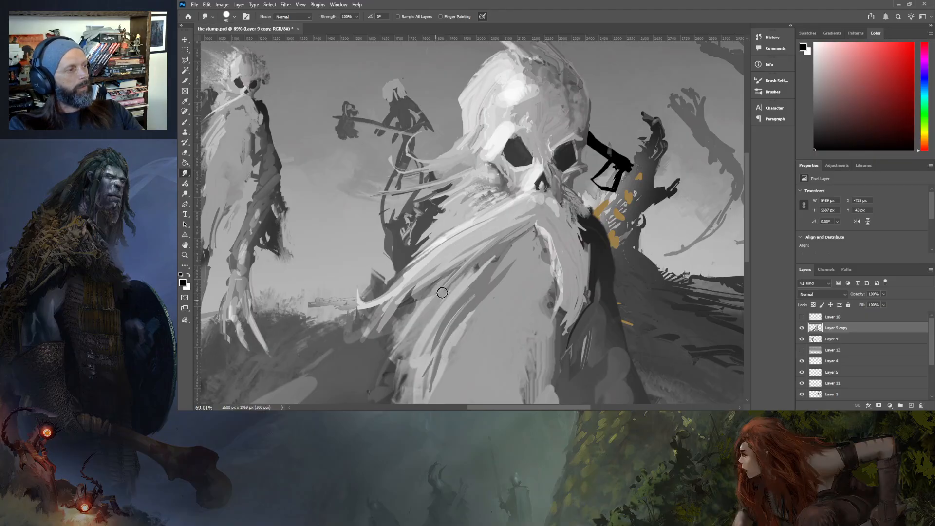
pyautogui.moveTo(479, 263); pyautogui.dragTo(426, 317)
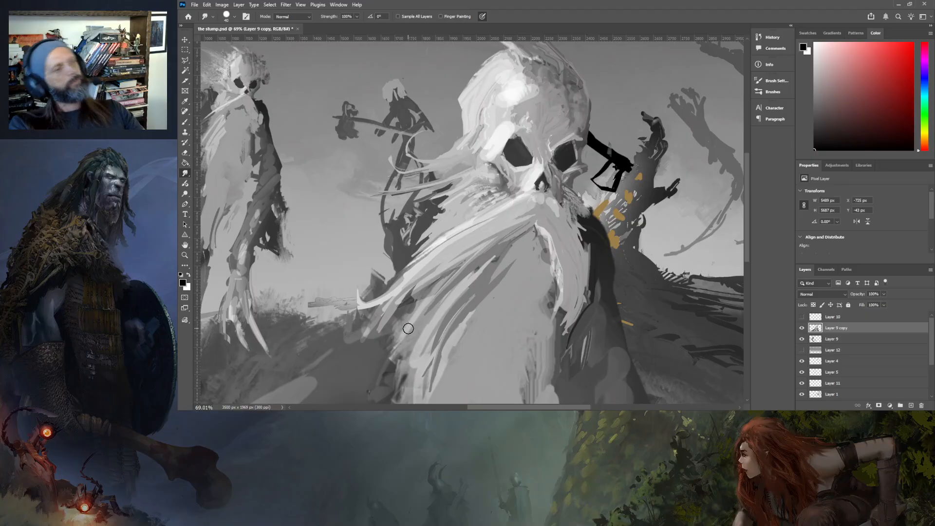
# - Burn shadows with a smaller brush around the nose bridge, the shadow side of the skull and beneath the lit-side cheekbone
pyautogui.scroll(-5, 430, 200)
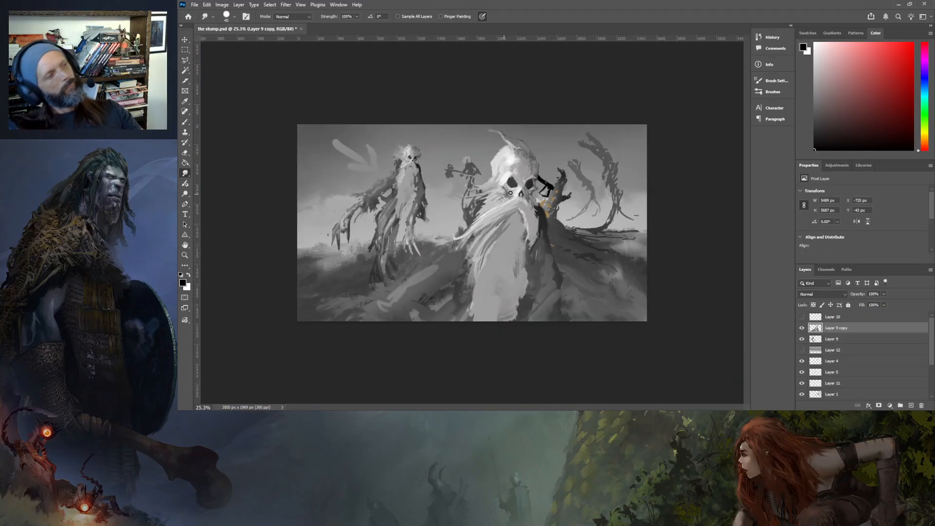
pyautogui.scroll(3, 537, 177)
pyautogui.scroll(2, 537, 177)
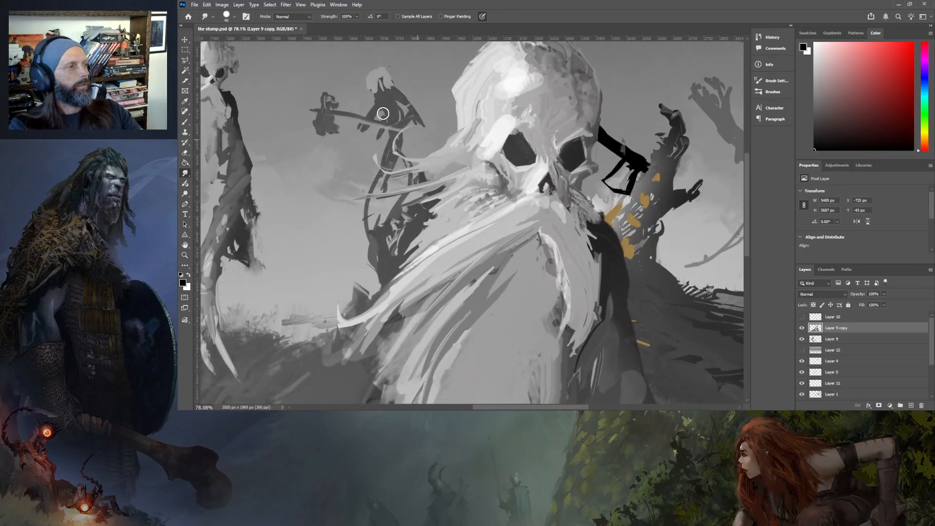
pyautogui.click(185, 194)
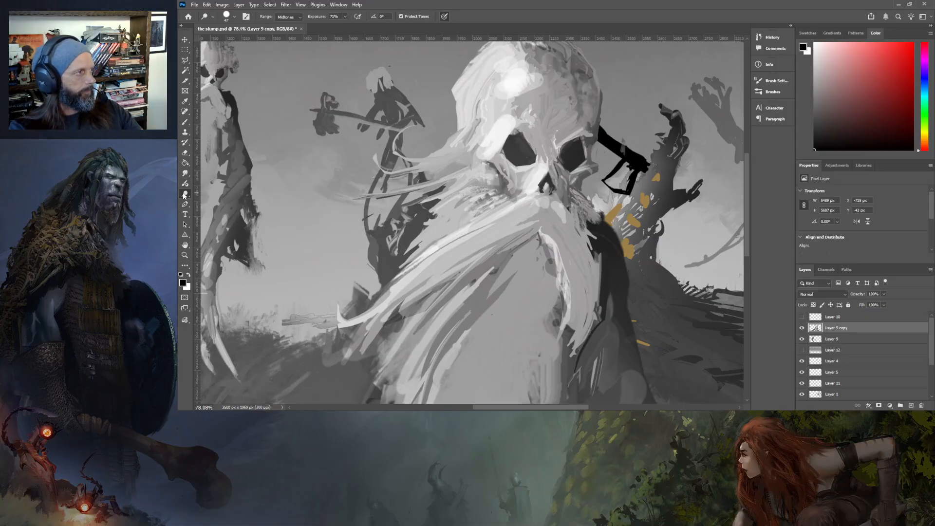
pyautogui.hotkey('shift', 'o')
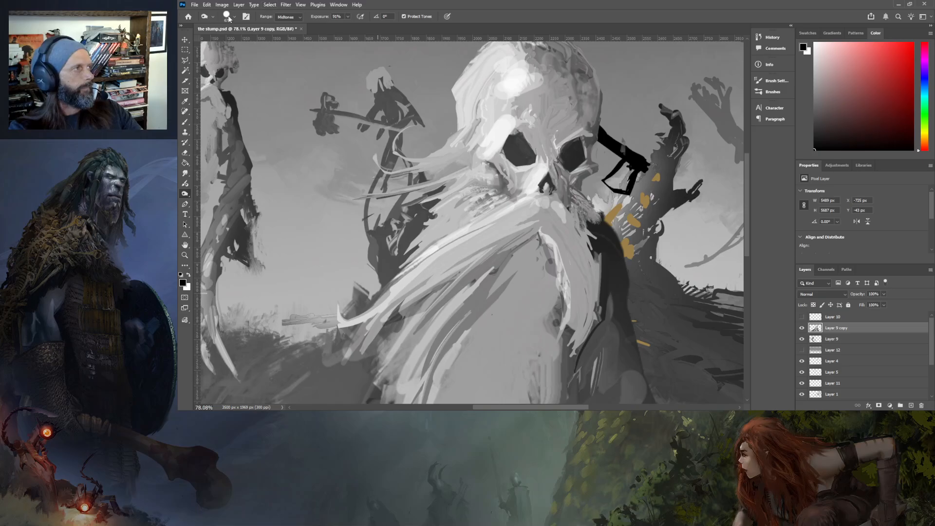
pyautogui.press('[')
pyautogui.press('[')
pyautogui.press('[')
pyautogui.press('[')
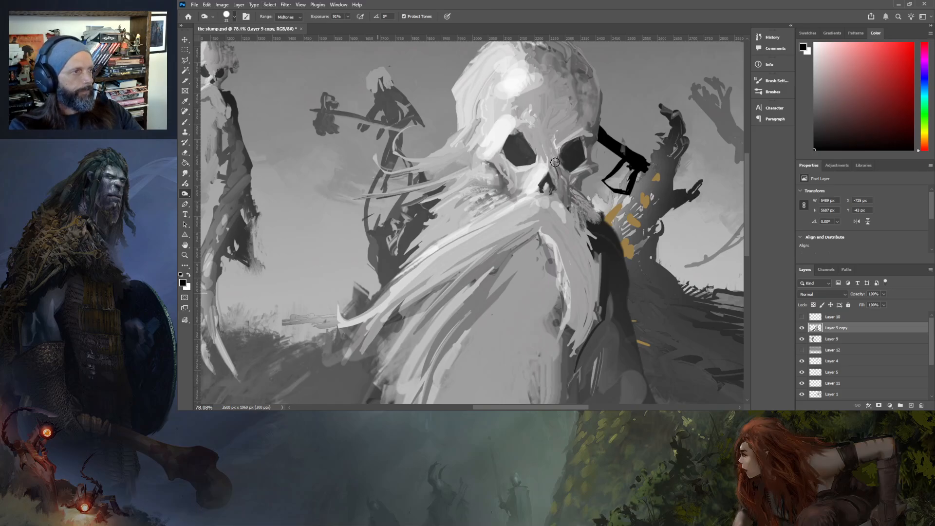
pyautogui.moveTo(554, 158)
pyautogui.mouseDown()
pyautogui.moveTo(592, 108)
pyautogui.moveTo(580, 122)
pyautogui.mouseUp()
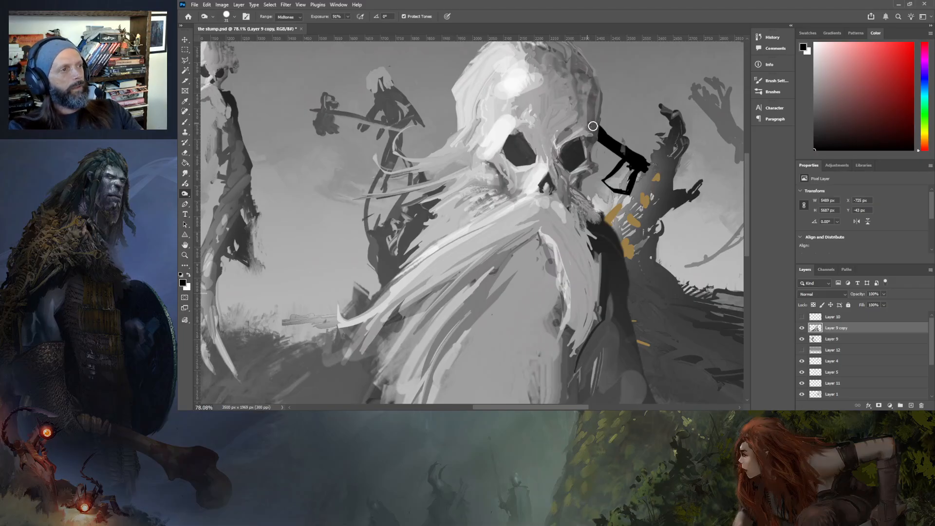
pyautogui.moveTo(598, 104)
pyautogui.mouseDown()
pyautogui.moveTo(601, 77)
pyautogui.moveTo(591, 66)
pyautogui.mouseUp()
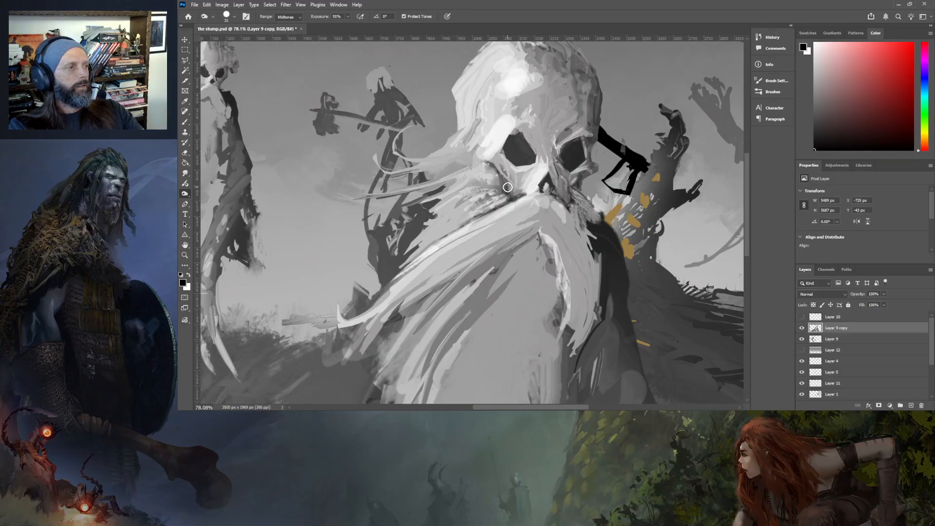
# - Smudge long downward strands through the middle of the beard and smooth its shadow-side edge down the torso
pyautogui.click(185, 173)
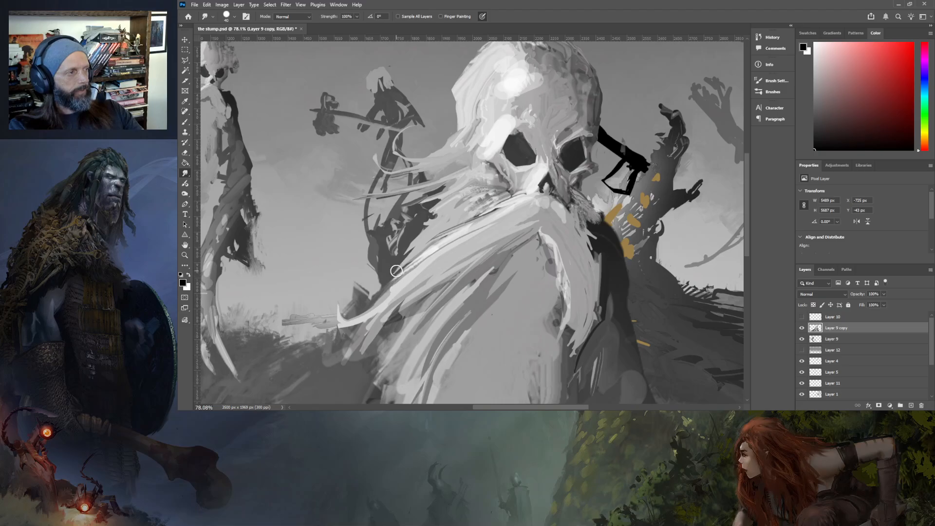
pyautogui.hotkey('ctrl', '0')
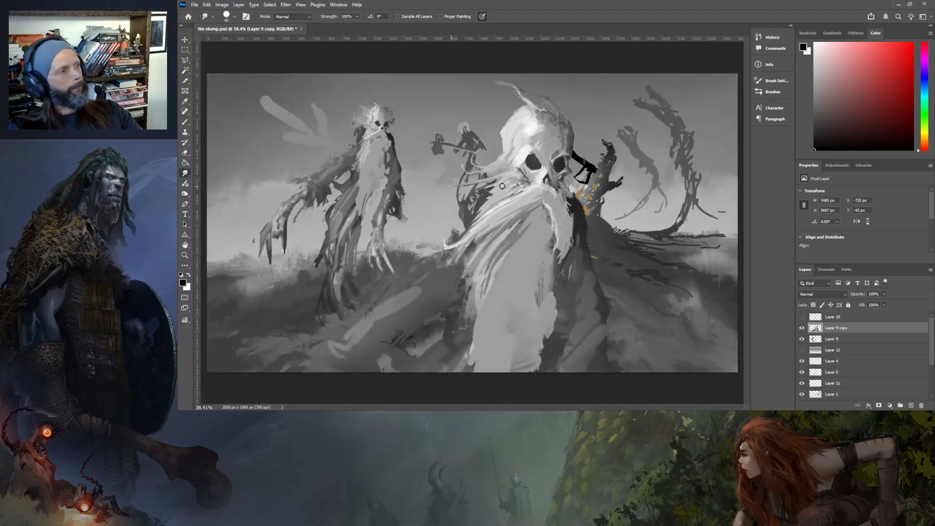
pyautogui.scroll(3, 578, 251)
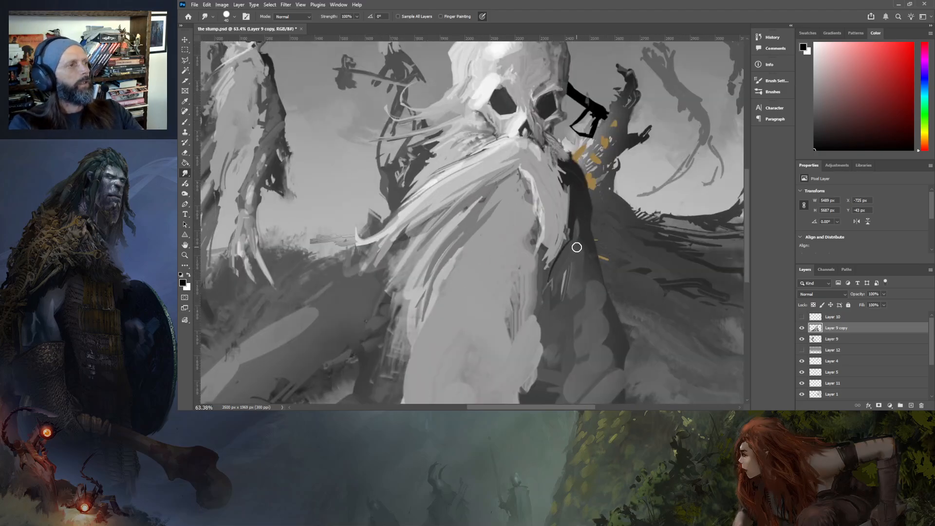
pyautogui.moveTo(470, 240)
pyautogui.mouseDown()
pyautogui.moveTo(468, 258)
pyautogui.moveTo(498, 222)
pyautogui.moveTo(458, 317)
pyautogui.mouseUp()
pyautogui.moveTo(488, 237); pyautogui.dragTo(440, 337)
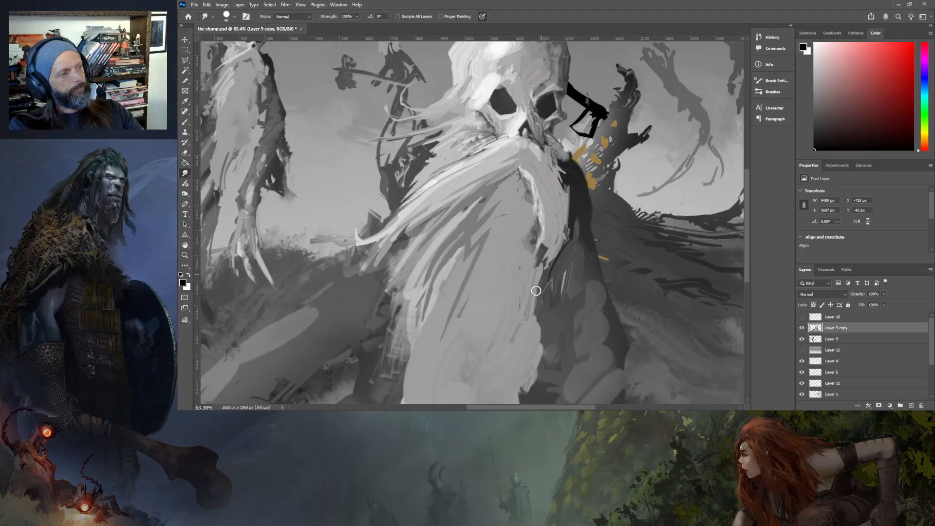
pyautogui.moveTo(537, 299)
pyautogui.mouseDown()
pyautogui.moveTo(534, 353)
pyautogui.moveTo(543, 328)
pyautogui.moveTo(521, 382)
pyautogui.mouseUp()
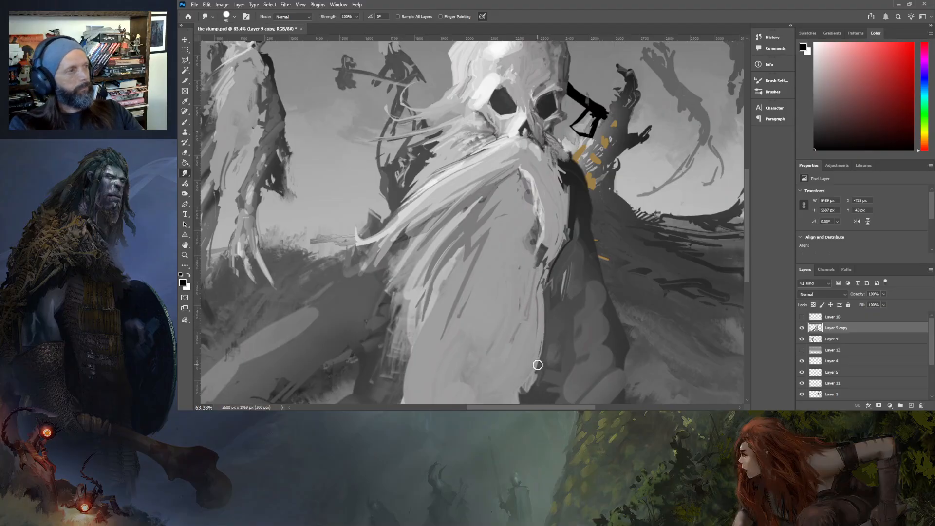
# - Smudge the creature's dark shoulders outward, widening the shadow-side shoulder and forming a pointed lit-side shoulder behind the whiskers
pyautogui.scroll(-3, 578, 245)
pyautogui.scroll(2, 605, 269)
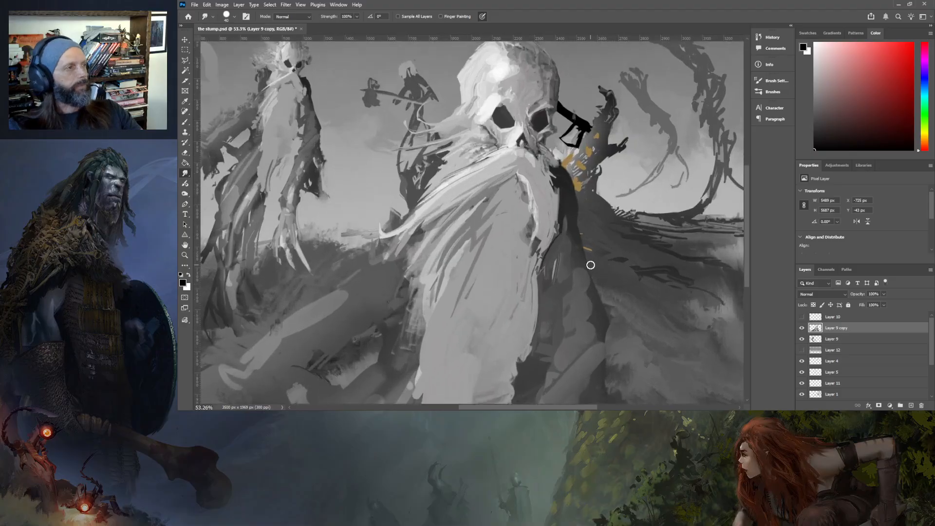
pyautogui.moveTo(563, 174)
pyautogui.mouseDown()
pyautogui.moveTo(575, 194)
pyautogui.moveTo(564, 174)
pyautogui.moveTo(585, 185)
pyautogui.moveTo(581, 240)
pyautogui.mouseUp()
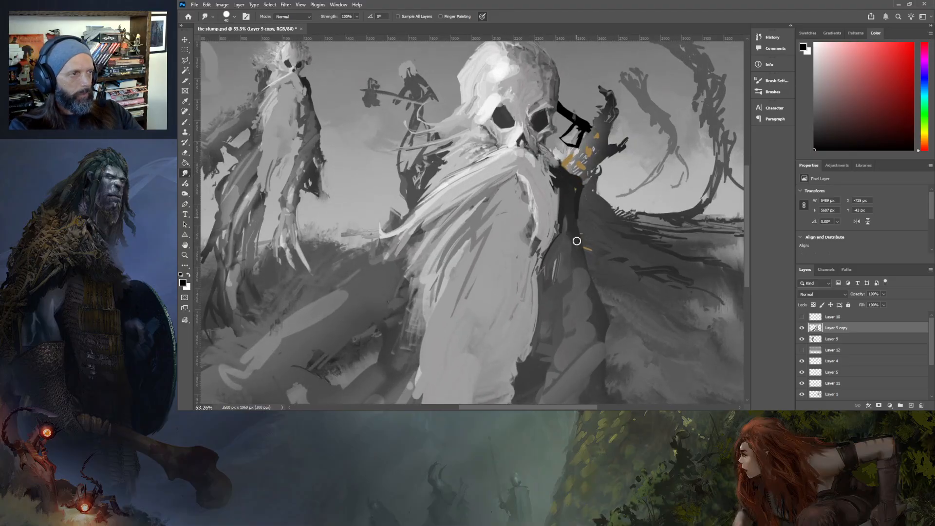
pyautogui.moveTo(573, 206); pyautogui.dragTo(587, 182)
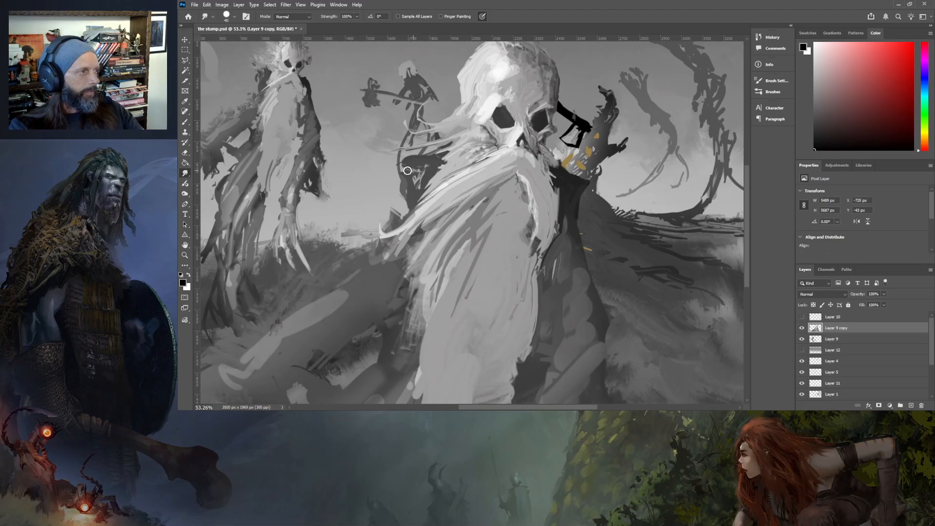
pyautogui.moveTo(412, 166)
pyautogui.mouseDown()
pyautogui.moveTo(410, 192)
pyautogui.moveTo(401, 166)
pyautogui.moveTo(411, 187)
pyautogui.moveTo(409, 166)
pyautogui.moveTo(398, 162)
pyautogui.moveTo(414, 170)
pyautogui.moveTo(384, 164)
pyautogui.moveTo(395, 194)
pyautogui.mouseUp()
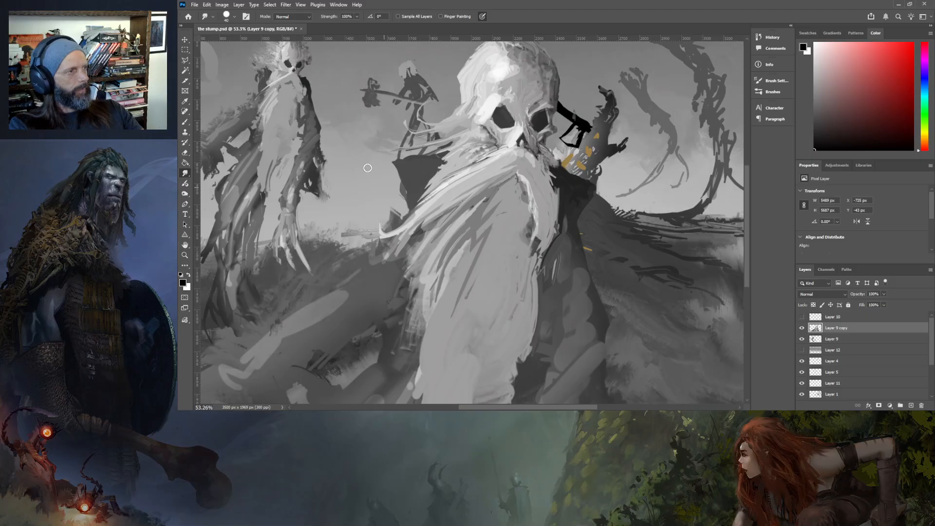
# - Dodge the top edges of both shoulders in midtones and smudge the shadow-side shoulder beside the beard into shape
pyautogui.click(184, 194)
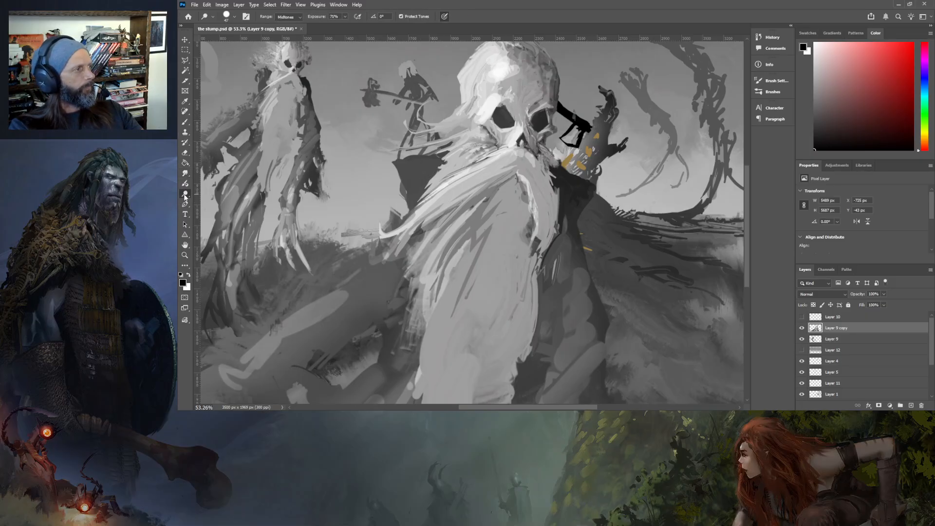
pyautogui.moveTo(423, 160); pyautogui.dragTo(433, 158)
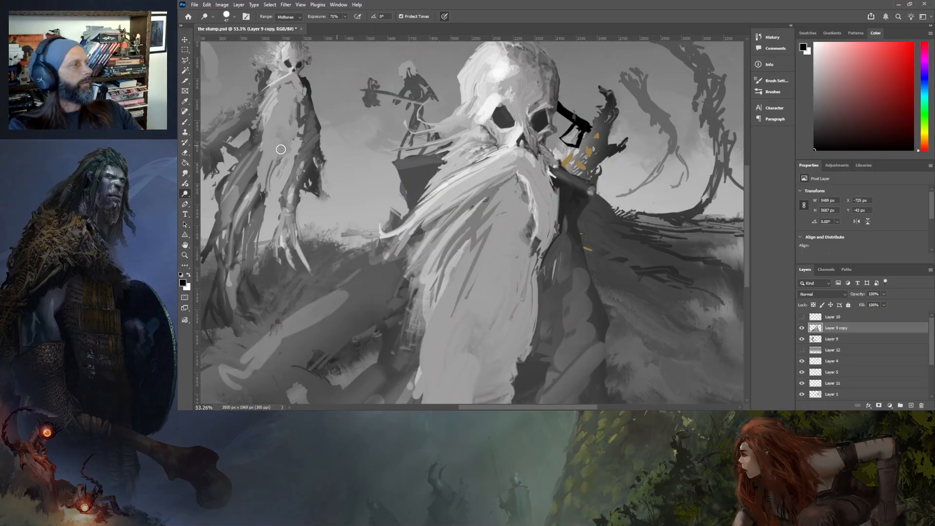
pyautogui.click(185, 173)
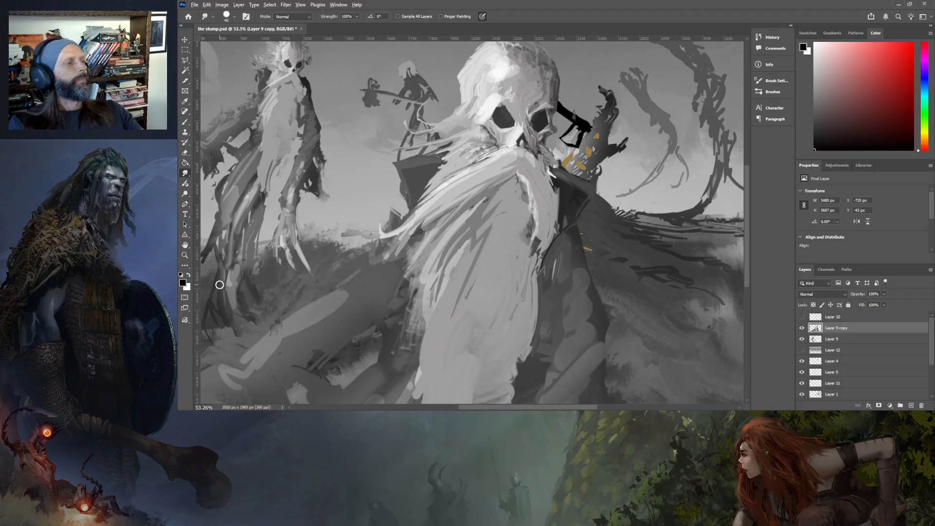
# - Copy a square area around the large creature's head, whiskers and the small axe-bearing figure onto a new layer
pyautogui.scroll(-3, 390, 351)
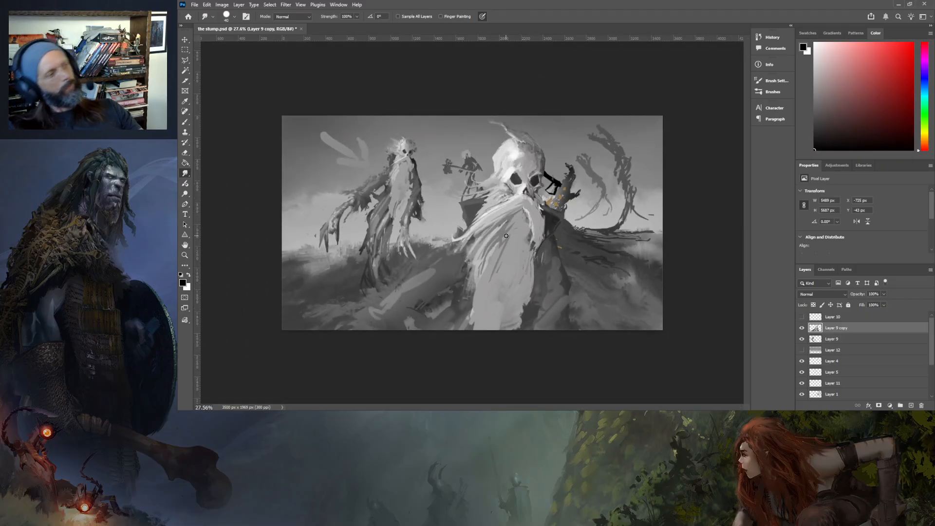
pyautogui.scroll(2, 509, 207)
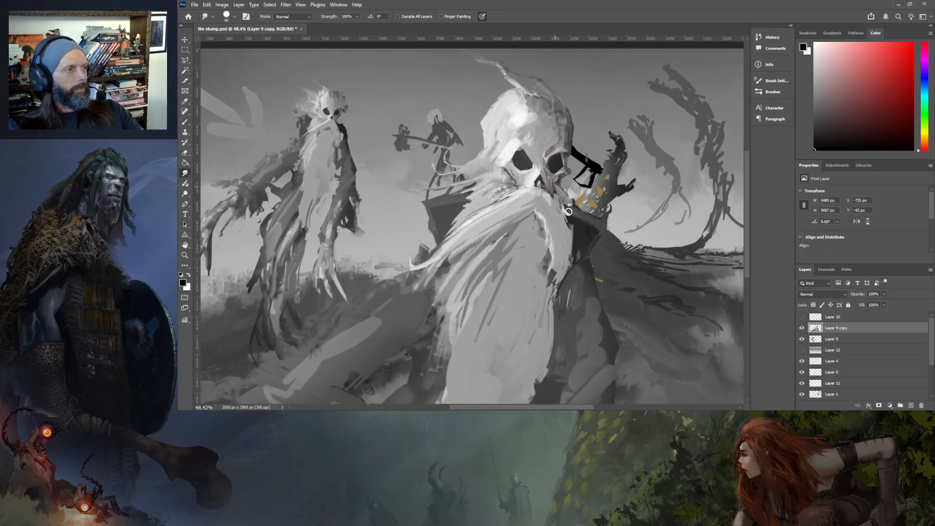
pyautogui.scroll(-1, 558, 224)
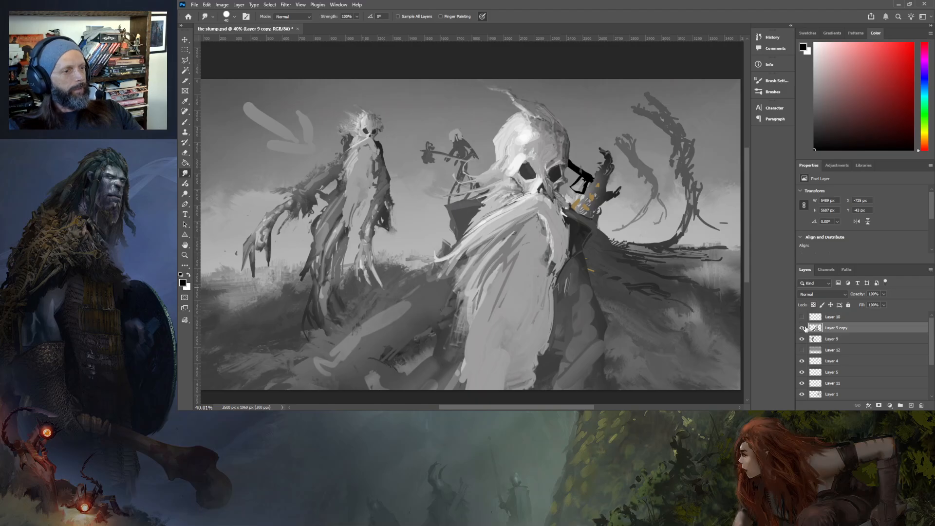
pyautogui.click(185, 49)
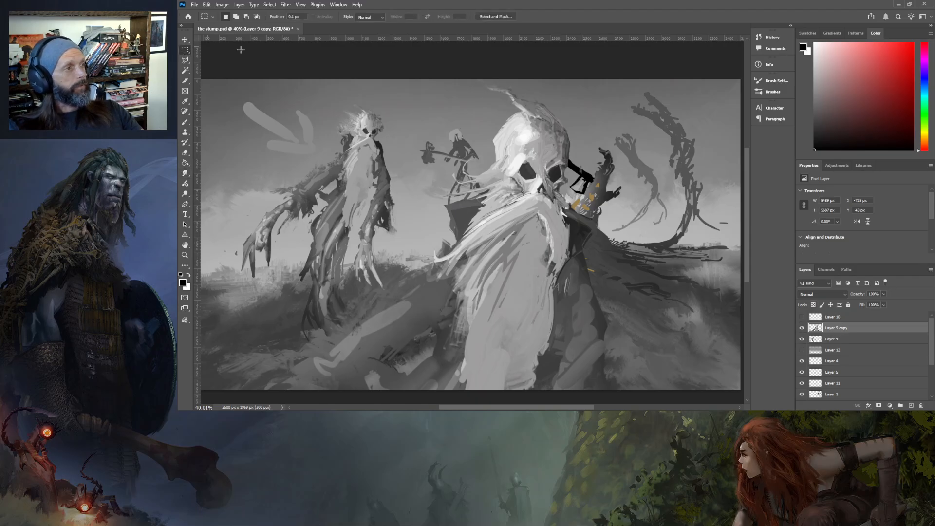
pyautogui.moveTo(405, 73); pyautogui.dragTo(608, 281)
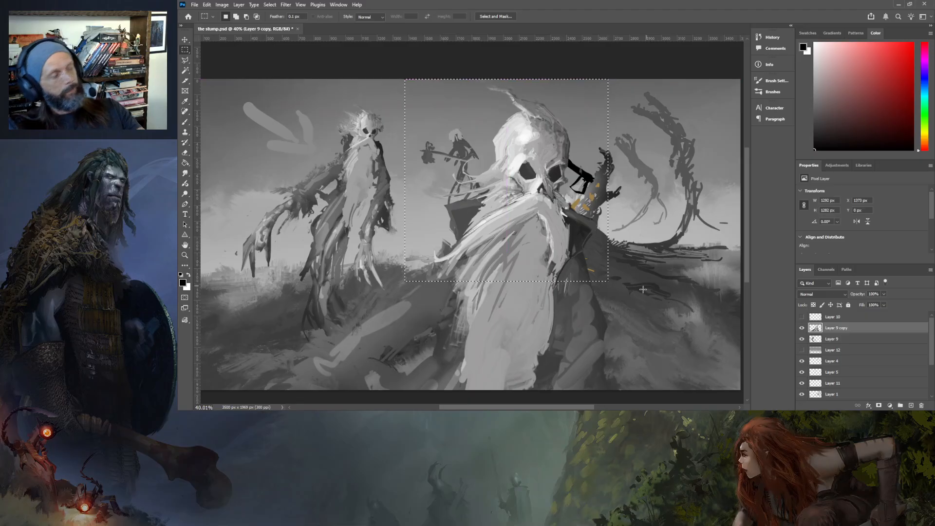
pyautogui.hotkey('ctrl', 'j')
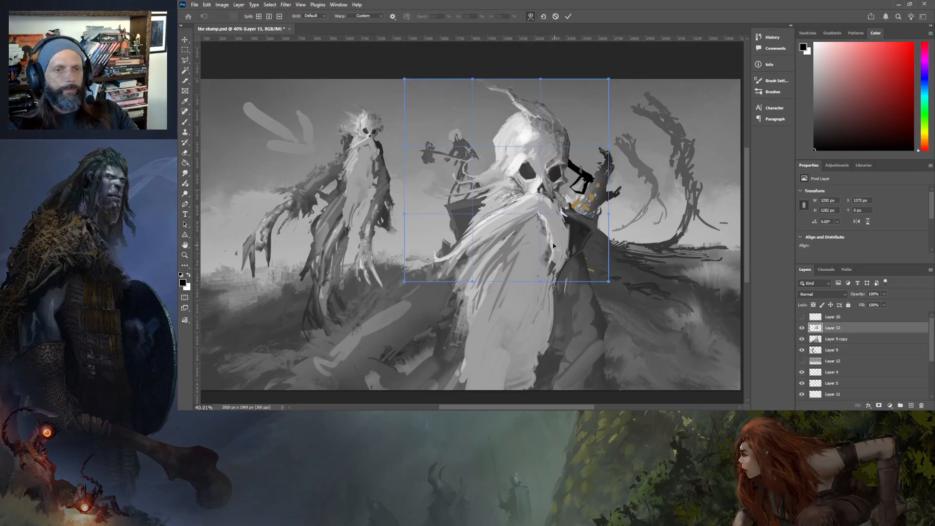
# - Warp the copied head so the crown and upper skull are pulled downward, and apply the transformation
pyautogui.scroll(2, 540, 185)
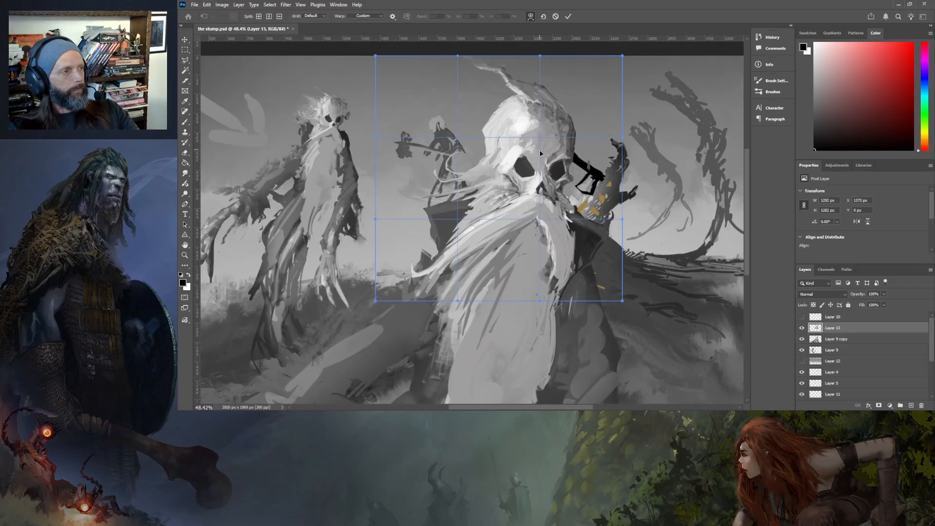
pyautogui.moveTo(540, 141); pyautogui.dragTo(518, 201)
pyautogui.moveTo(541, 57); pyautogui.dragTo(547, 143)
pyautogui.moveTo(532, 204)
pyautogui.mouseDown()
pyautogui.moveTo(535, 180)
pyautogui.moveTo(538, 189)
pyautogui.mouseUp()
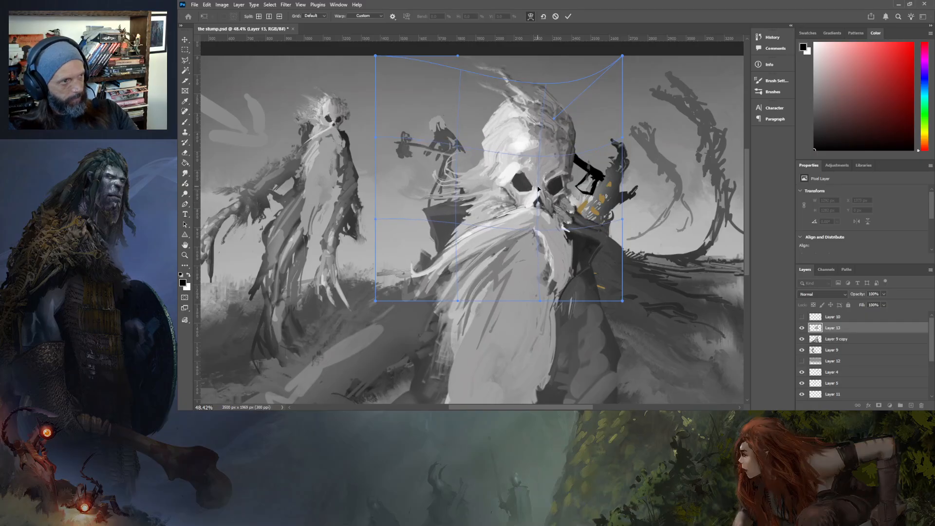
pyautogui.moveTo(540, 267); pyautogui.dragTo(540, 264)
pyautogui.moveTo(623, 301)
pyautogui.mouseDown()
pyautogui.moveTo(634, 301)
pyautogui.moveTo(624, 299)
pyautogui.mouseUp()
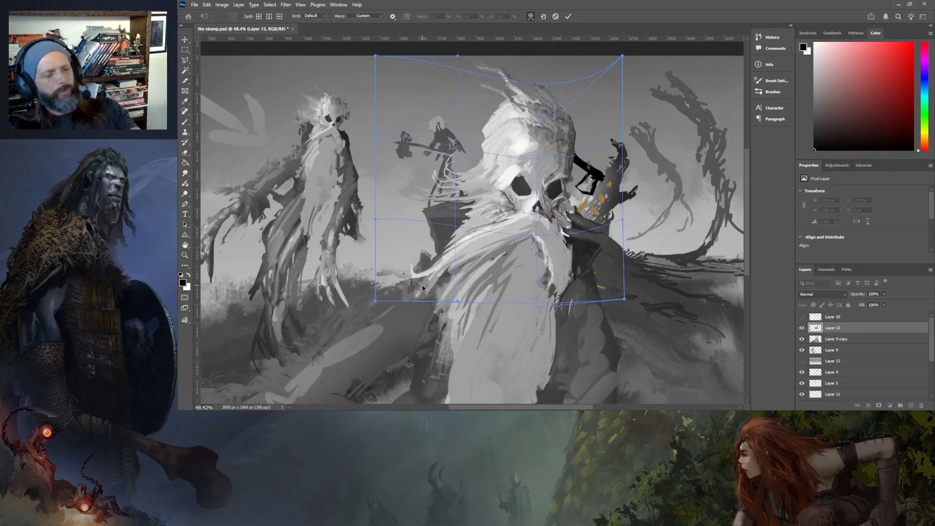
pyautogui.press('Return')
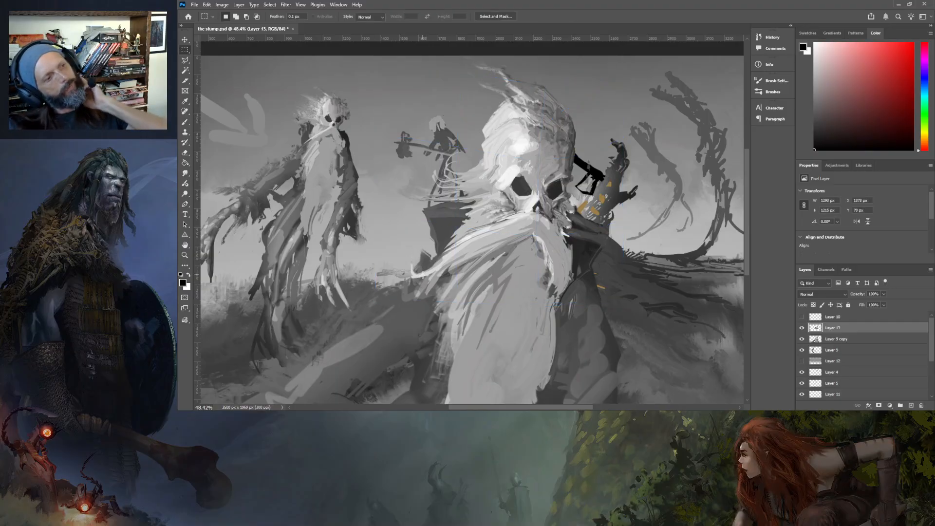
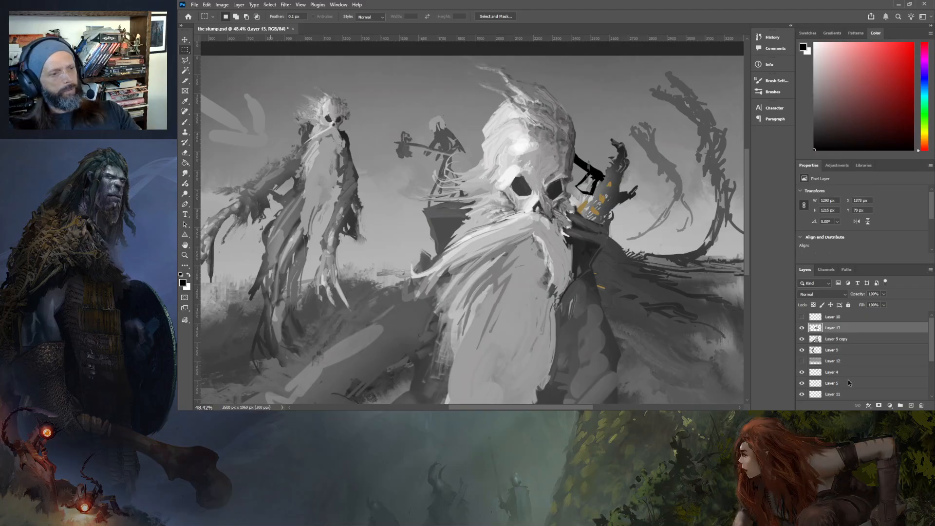
# - Lower the brow over the eye sockets on the copied head and smudge around the shadow-side socket
pyautogui.hotkey('ctrl', 'z')
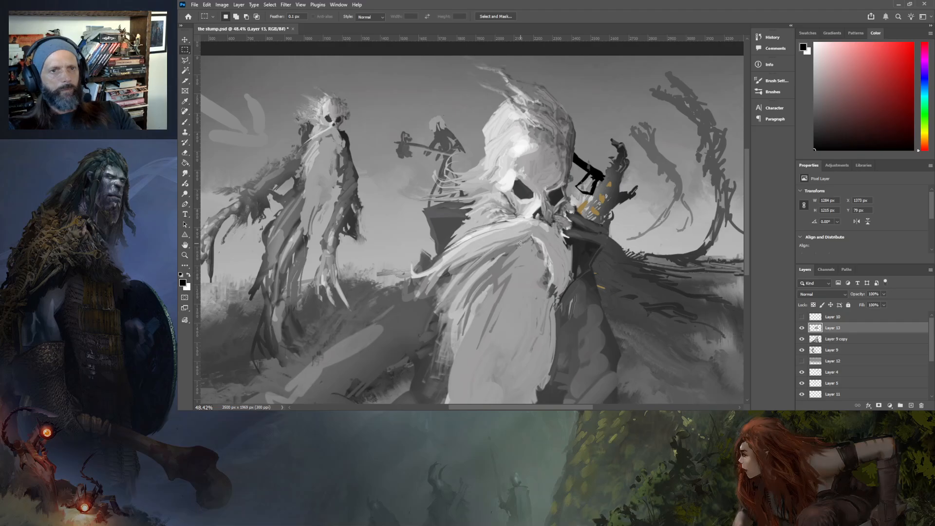
pyautogui.moveTo(510, 232); pyautogui.dragTo(528, 221)
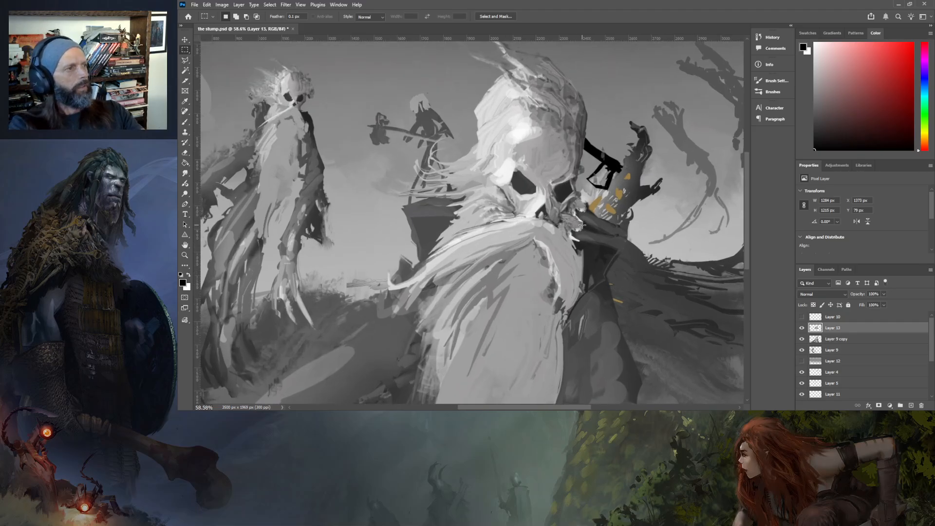
pyautogui.click(185, 172)
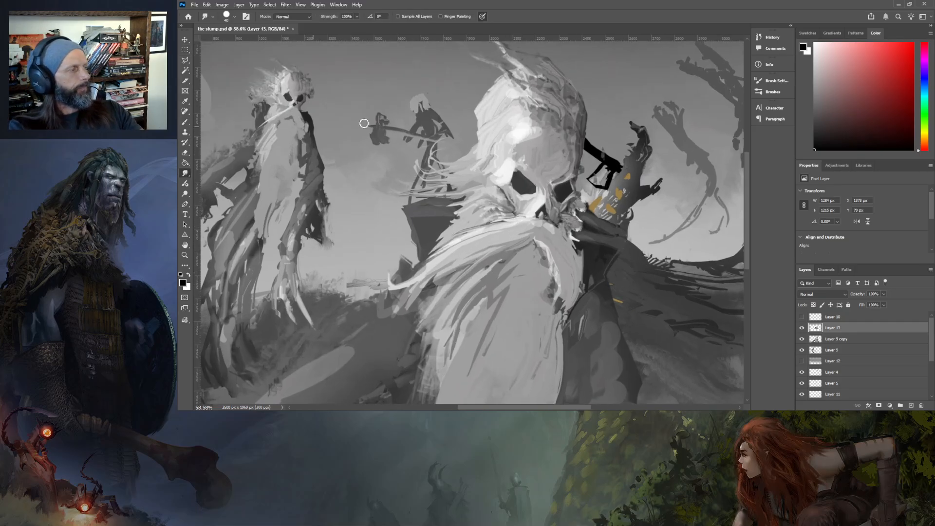
pyautogui.moveTo(564, 180)
pyautogui.mouseDown()
pyautogui.moveTo(554, 180)
pyautogui.moveTo(569, 169)
pyautogui.mouseUp()
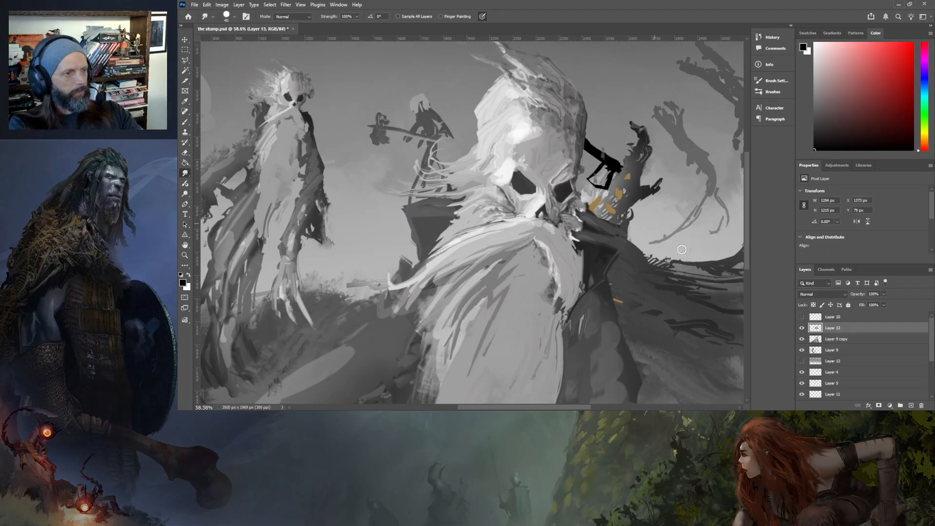
# - Erase the old skull outline and surplus whiskers showing around the warped head on Layer 9 copy with a large eraser
pyautogui.click(828, 341)
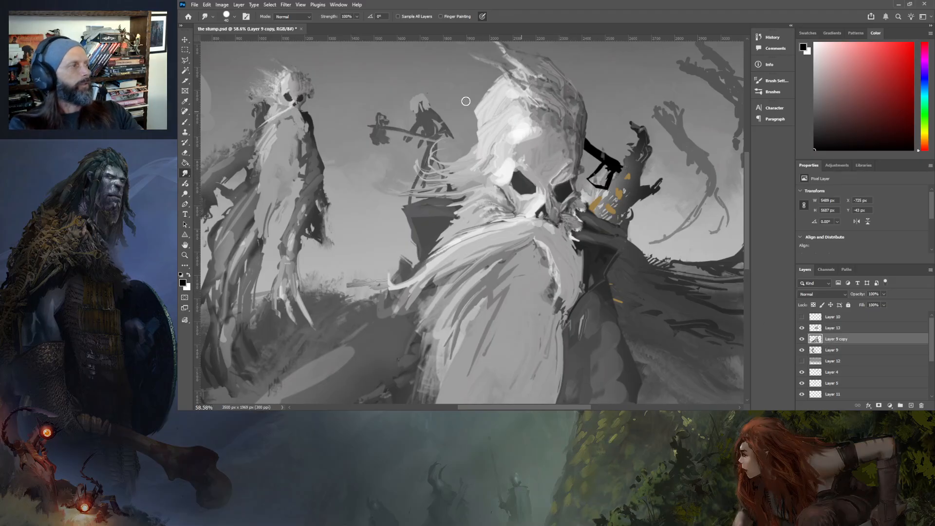
pyautogui.click(185, 152)
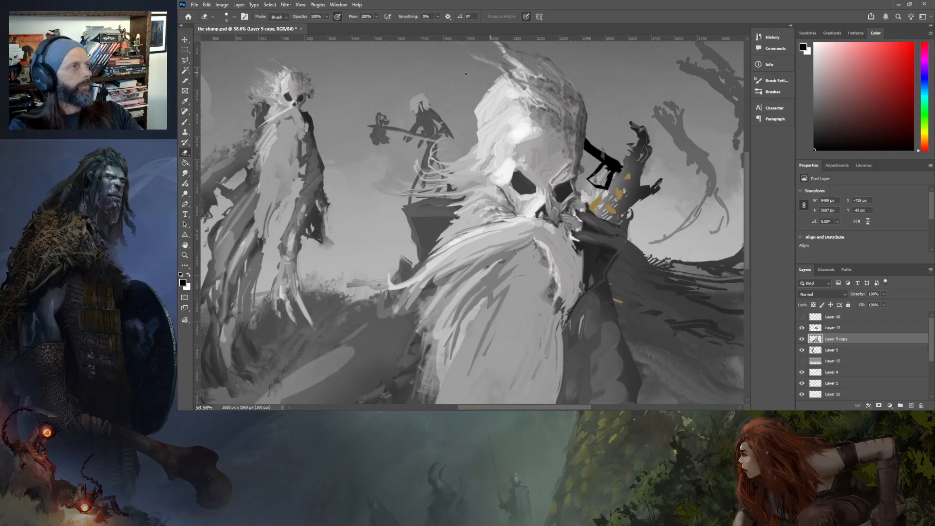
pyautogui.click(247, 44)
pyautogui.moveTo(497, 74)
pyautogui.mouseDown()
pyautogui.moveTo(560, 75)
pyautogui.moveTo(451, 113)
pyautogui.moveTo(462, 135)
pyautogui.mouseUp()
pyautogui.moveTo(560, 80)
pyautogui.mouseDown()
pyautogui.moveTo(566, 106)
pyautogui.moveTo(589, 119)
pyautogui.moveTo(583, 168)
pyautogui.moveTo(586, 139)
pyautogui.moveTo(577, 157)
pyautogui.moveTo(609, 187)
pyautogui.moveTo(589, 201)
pyautogui.moveTo(600, 217)
pyautogui.mouseUp()
pyautogui.hotkey('ctrl', 'z')
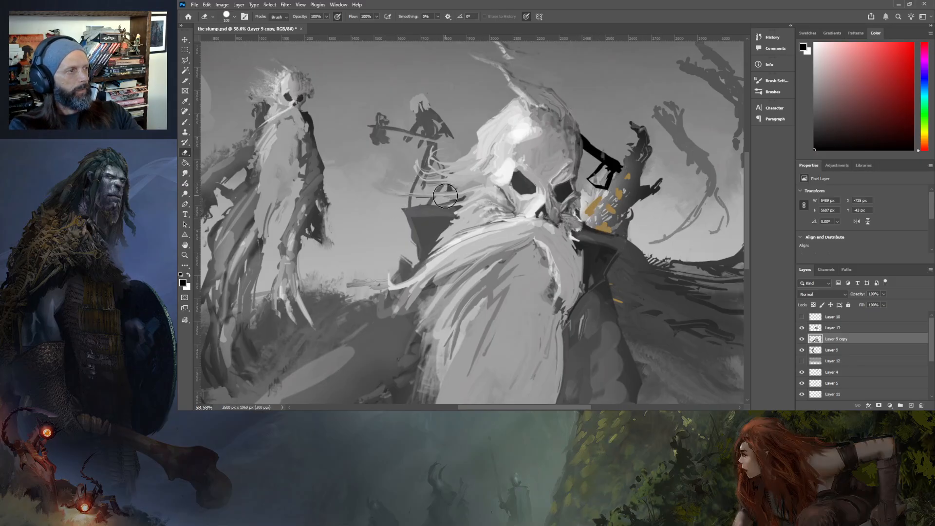
pyautogui.moveTo(446, 168); pyautogui.dragTo(457, 155)
pyautogui.moveTo(419, 181); pyautogui.dragTo(415, 171)
pyautogui.moveTo(457, 141); pyautogui.dragTo(470, 146)
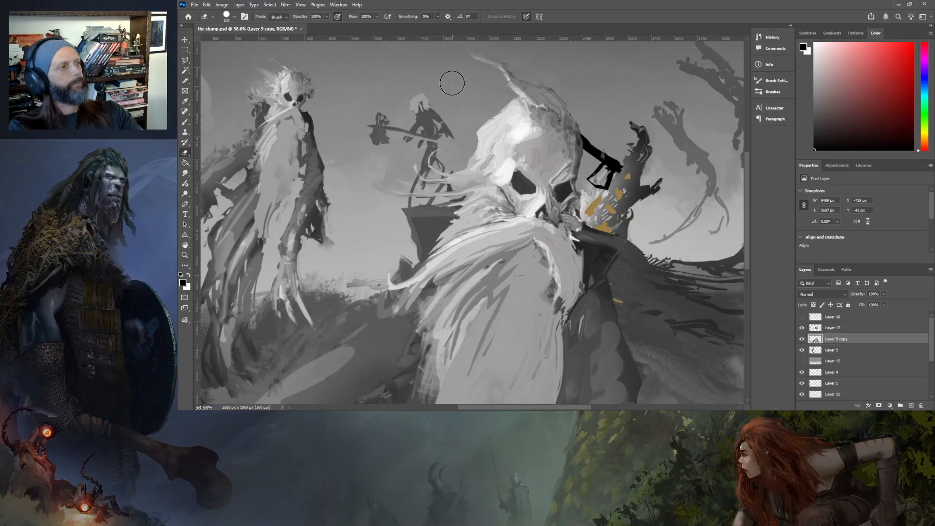
# - Smudge the skull's nose bridge between the eye sockets and the nose cavity above the moustache on Layer 13
pyautogui.hotkey('ctrl', '-')
pyautogui.hotkey('ctrl', '-')
pyautogui.hotkey('ctrl', '-')
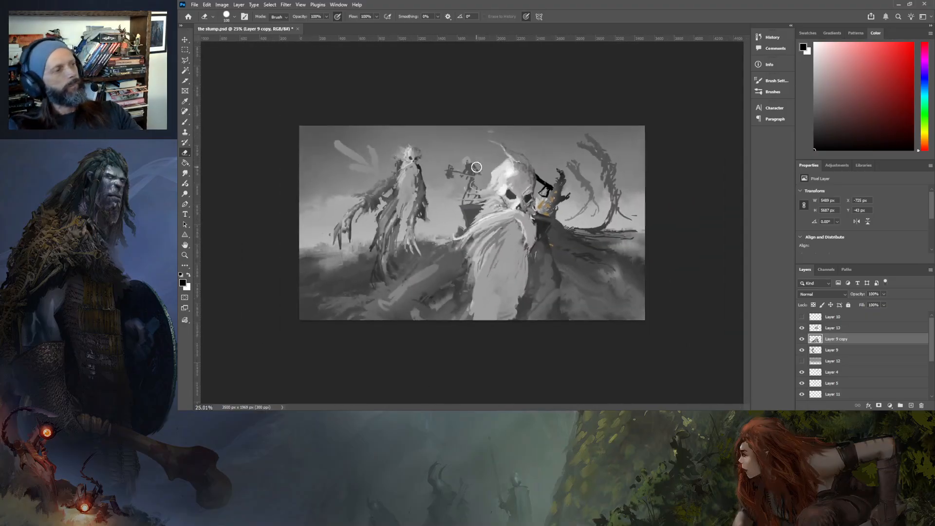
pyautogui.scroll(3, 504, 221)
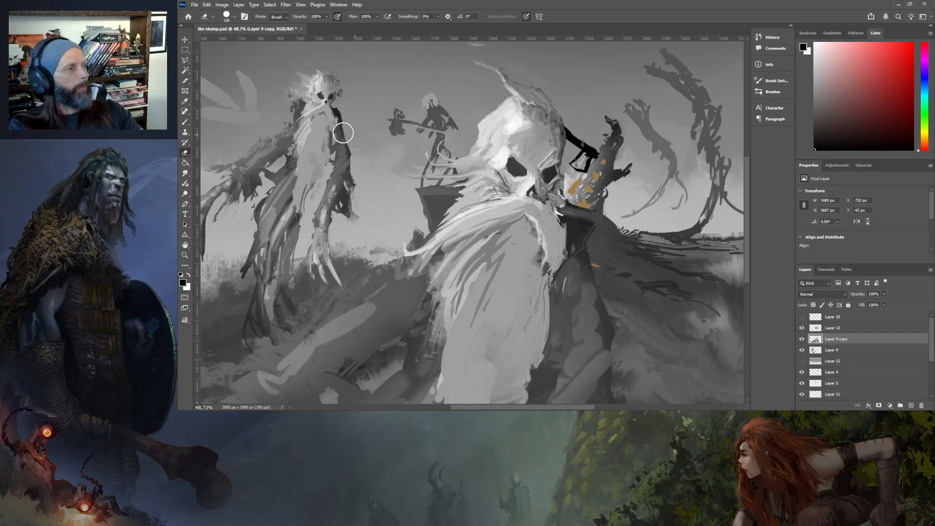
pyautogui.click(185, 173)
pyautogui.moveTo(545, 180)
pyautogui.mouseDown()
pyautogui.moveTo(534, 182)
pyautogui.moveTo(532, 161)
pyautogui.mouseUp()
pyautogui.click(830, 329)
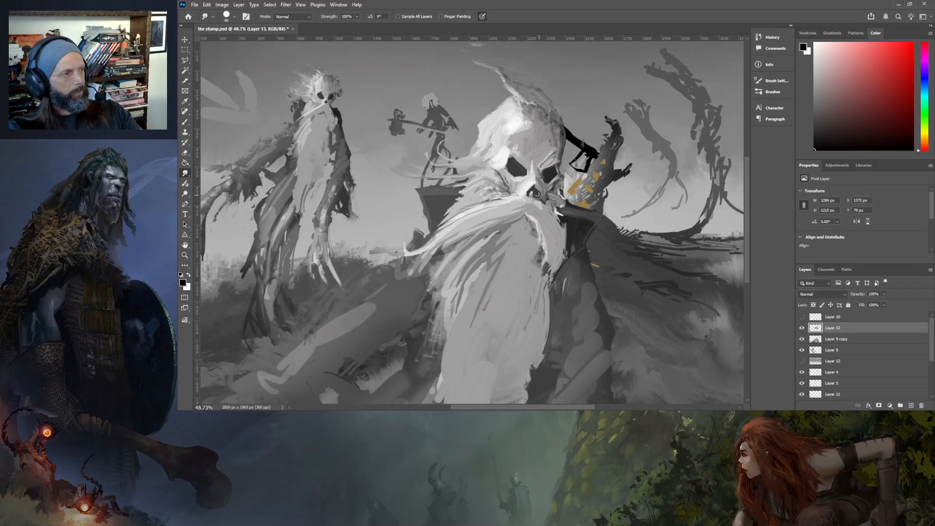
pyautogui.moveTo(532, 191); pyautogui.dragTo(535, 197)
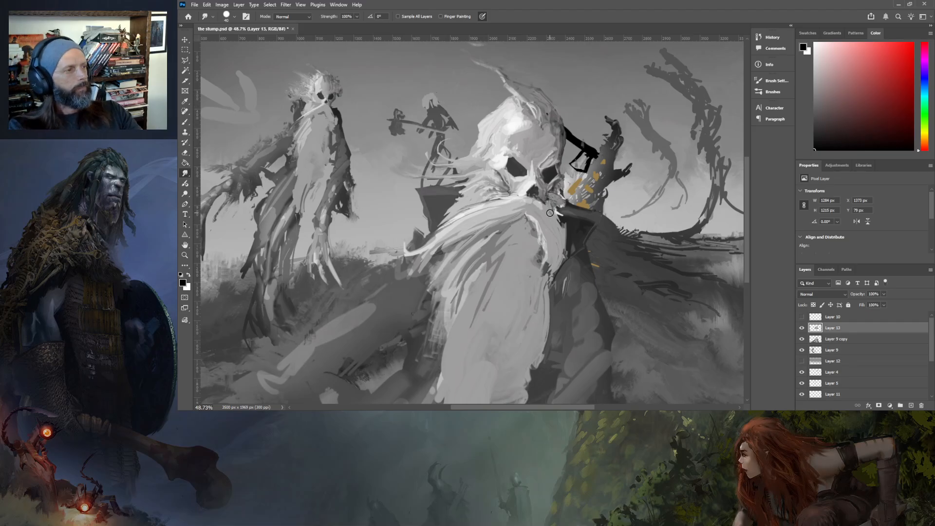
# - Smudge the shadow-side moustache down along the beard, round the skull's lit-side contour and blend the forehead
pyautogui.moveTo(565, 242)
pyautogui.mouseDown()
pyautogui.moveTo(542, 310)
pyautogui.moveTo(561, 260)
pyautogui.moveTo(549, 286)
pyautogui.moveTo(558, 276)
pyautogui.moveTo(559, 268)
pyautogui.moveTo(544, 283)
pyautogui.mouseUp()
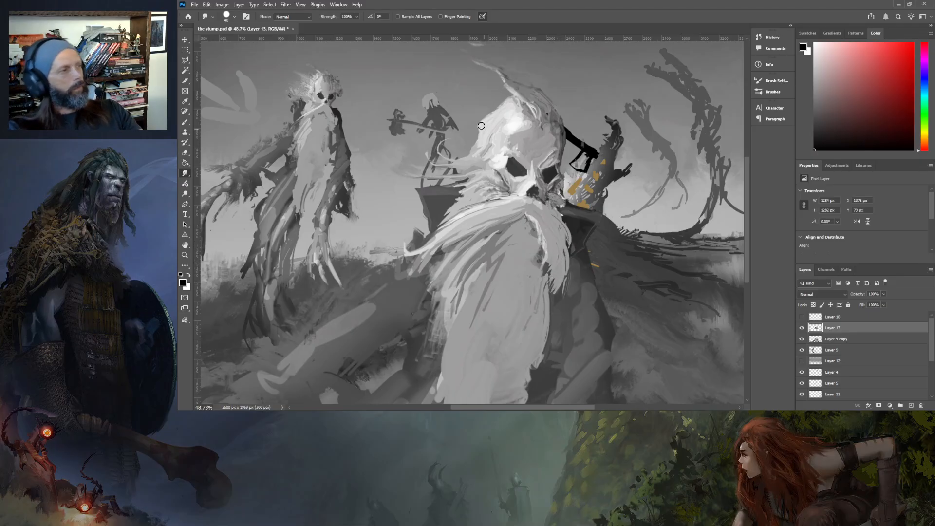
pyautogui.moveTo(480, 146)
pyautogui.mouseDown()
pyautogui.moveTo(494, 115)
pyautogui.moveTo(482, 139)
pyautogui.moveTo(485, 120)
pyautogui.moveTo(511, 98)
pyautogui.mouseUp()
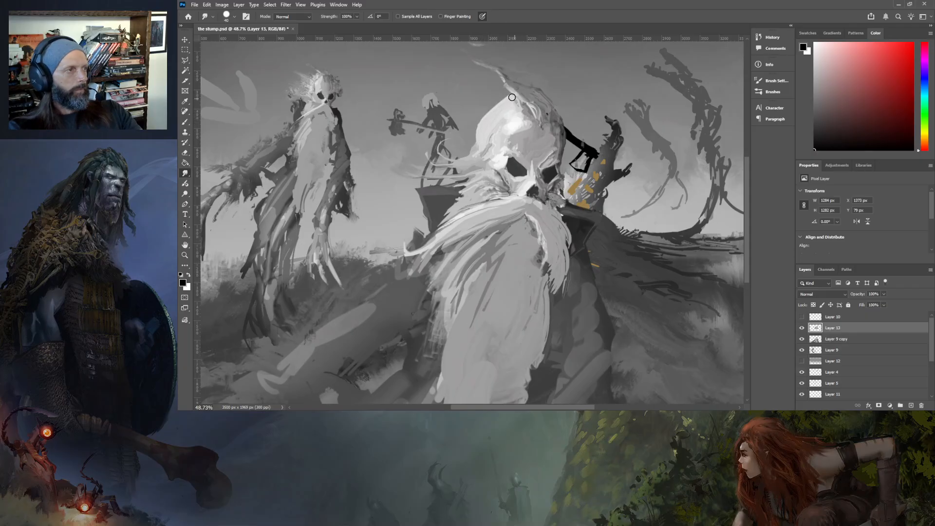
pyautogui.moveTo(501, 133); pyautogui.dragTo(529, 122)
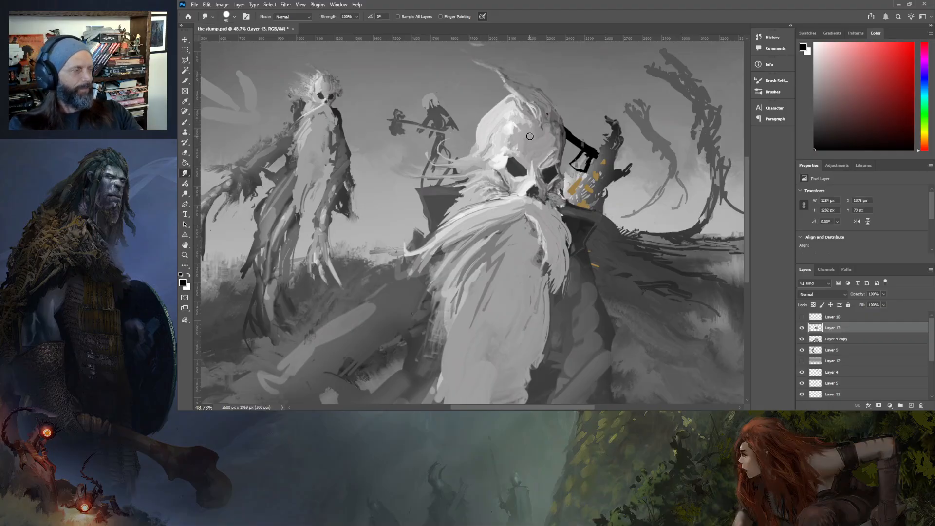
# - Smudge away the wispy tuft above the crown and pull up a curved lock bending toward the shadow side
pyautogui.scroll(-5, 337, 224)
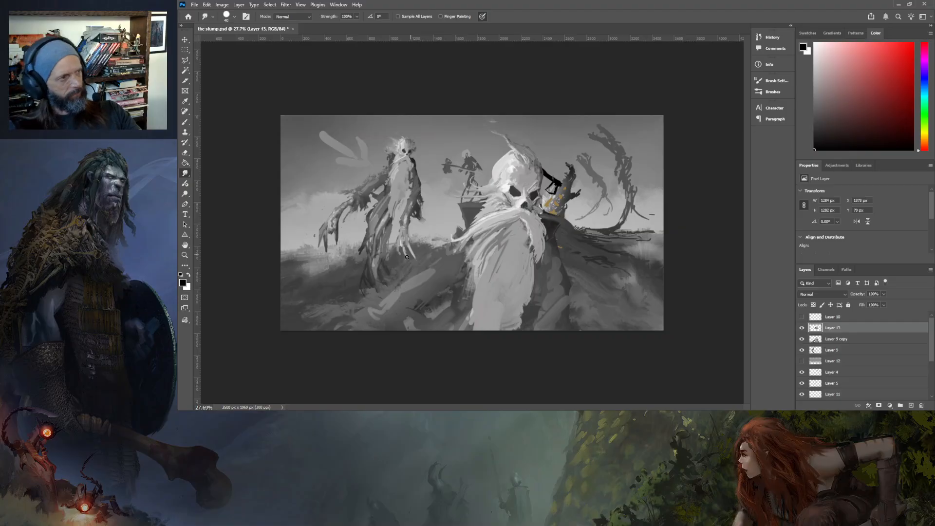
pyautogui.scroll(3, 468, 260)
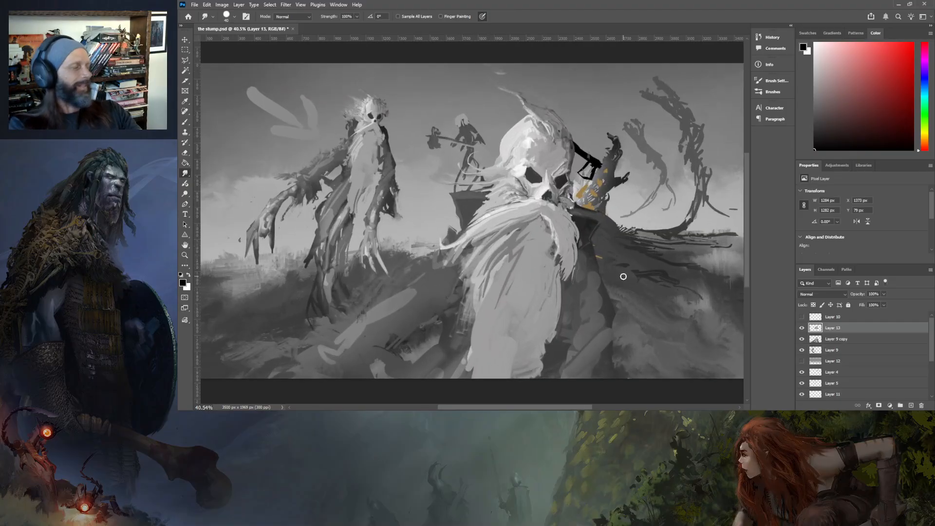
pyautogui.moveTo(555, 98); pyautogui.dragTo(465, 89)
pyautogui.moveTo(513, 66); pyautogui.dragTo(513, 108)
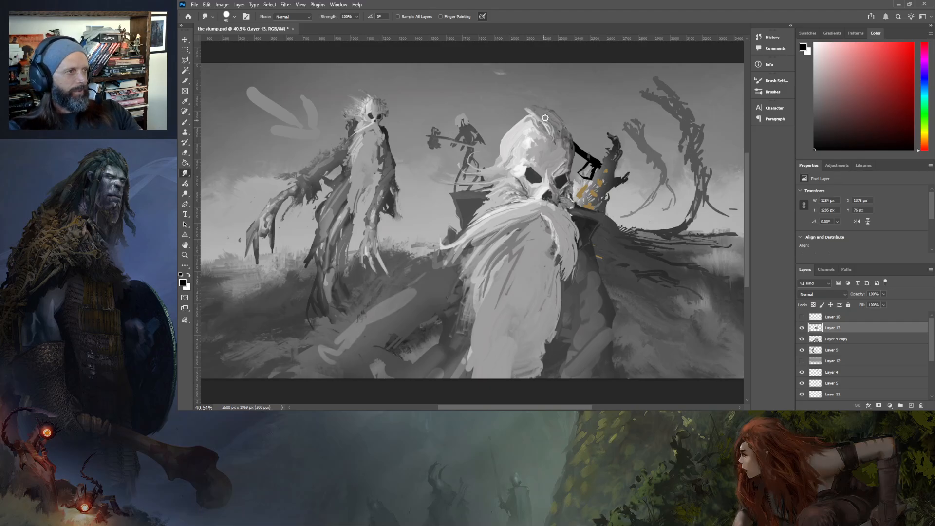
pyautogui.moveTo(530, 109)
pyautogui.mouseDown()
pyautogui.moveTo(557, 86)
pyautogui.moveTo(567, 99)
pyautogui.moveTo(555, 96)
pyautogui.mouseUp()
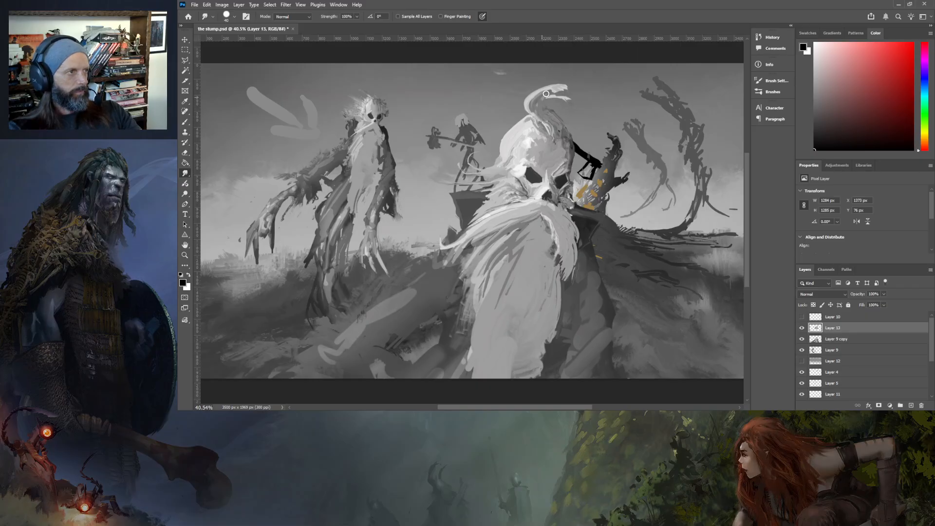
pyautogui.moveTo(572, 93); pyautogui.dragTo(551, 99)
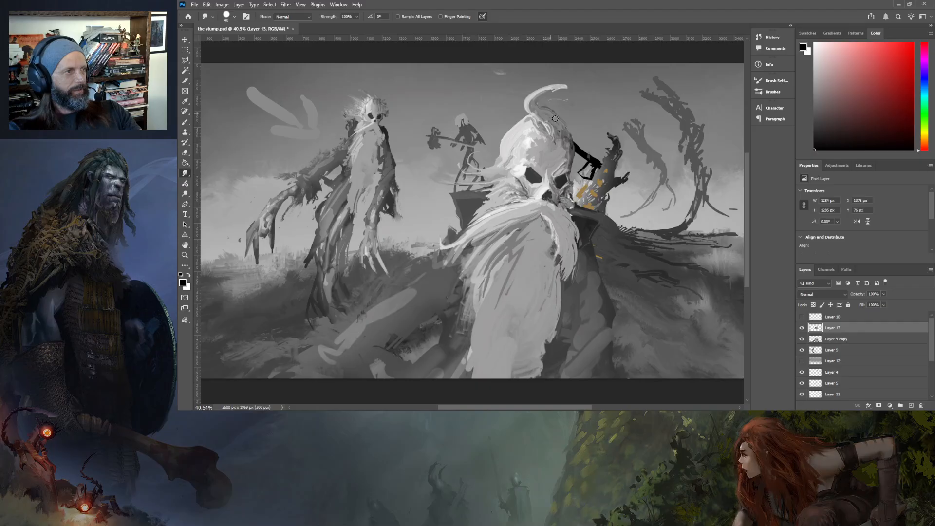
# - Dodge the hair over the crown's shadow side and smudge the curved lock above it into a thinner, tapered tuft
pyautogui.click(185, 194)
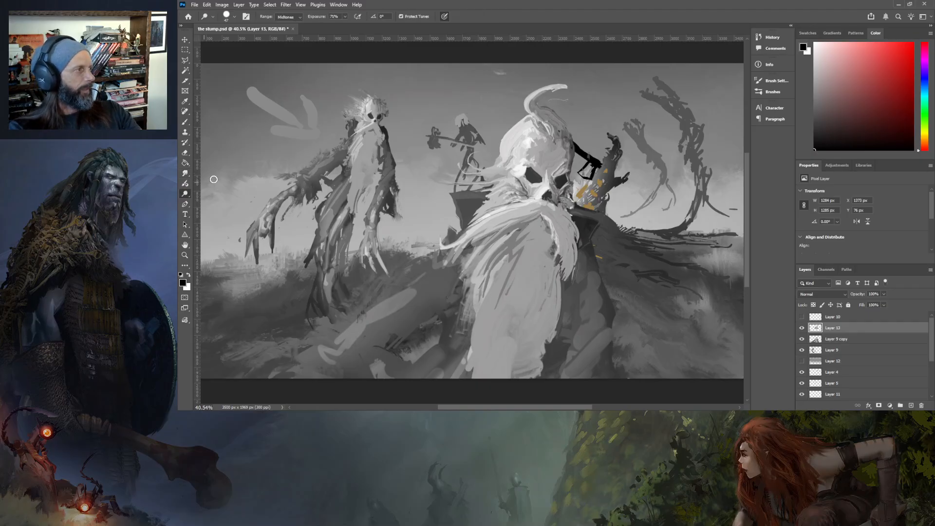
pyautogui.moveTo(563, 129)
pyautogui.mouseDown()
pyautogui.moveTo(532, 108)
pyautogui.moveTo(556, 117)
pyautogui.moveTo(534, 106)
pyautogui.moveTo(555, 88)
pyautogui.mouseUp()
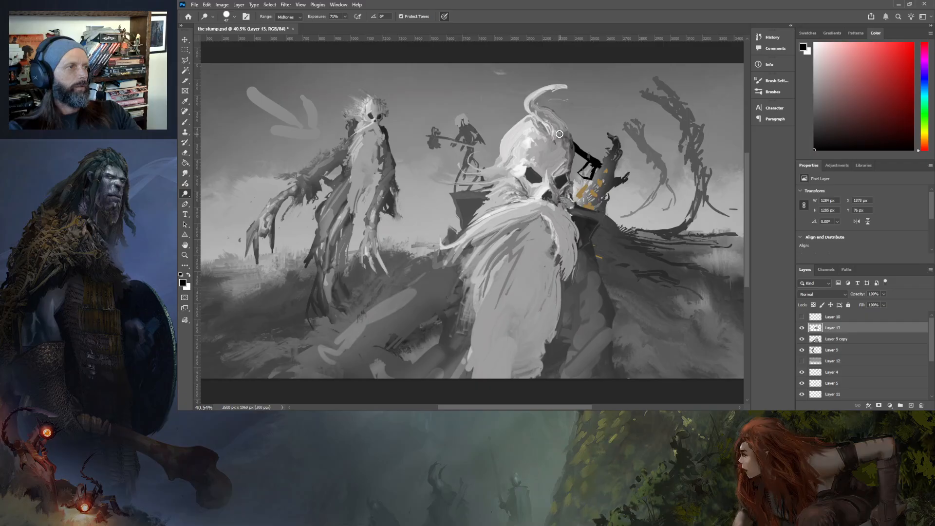
pyautogui.moveTo(570, 127)
pyautogui.mouseDown()
pyautogui.moveTo(531, 105)
pyautogui.moveTo(575, 81)
pyautogui.mouseUp()
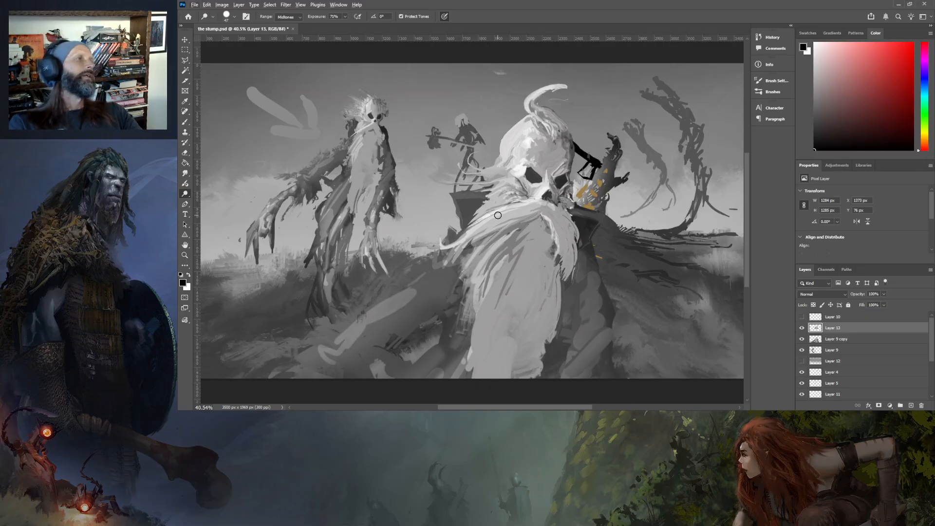
pyautogui.click(185, 173)
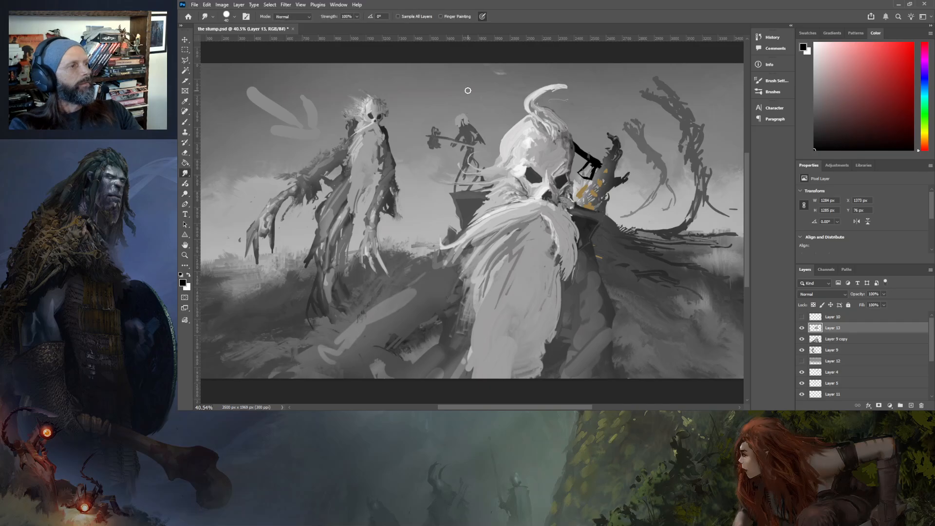
pyautogui.moveTo(523, 110)
pyautogui.mouseDown()
pyautogui.moveTo(523, 87)
pyautogui.moveTo(528, 109)
pyautogui.moveTo(557, 79)
pyautogui.mouseUp()
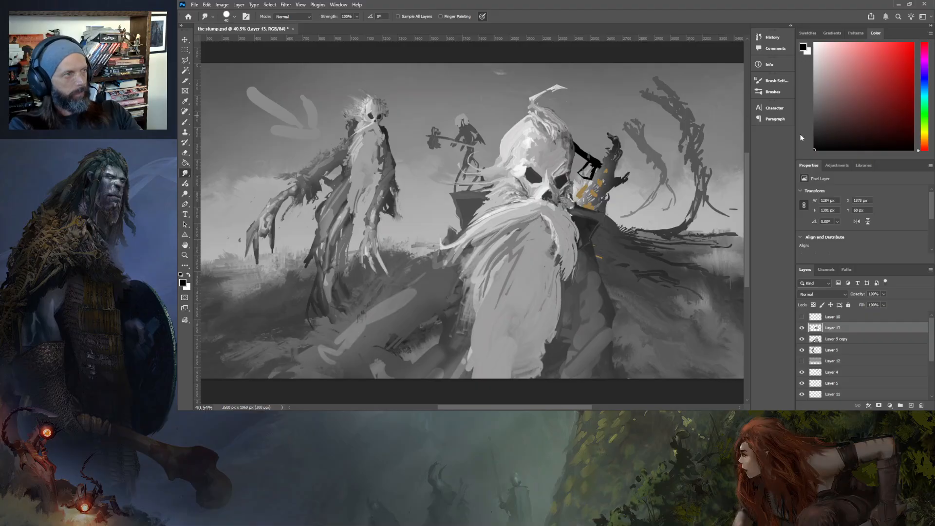
# - Paint a dark grey tie around the base of the topknot and dark strands down the crown's shadow side
pyautogui.click(185, 122)
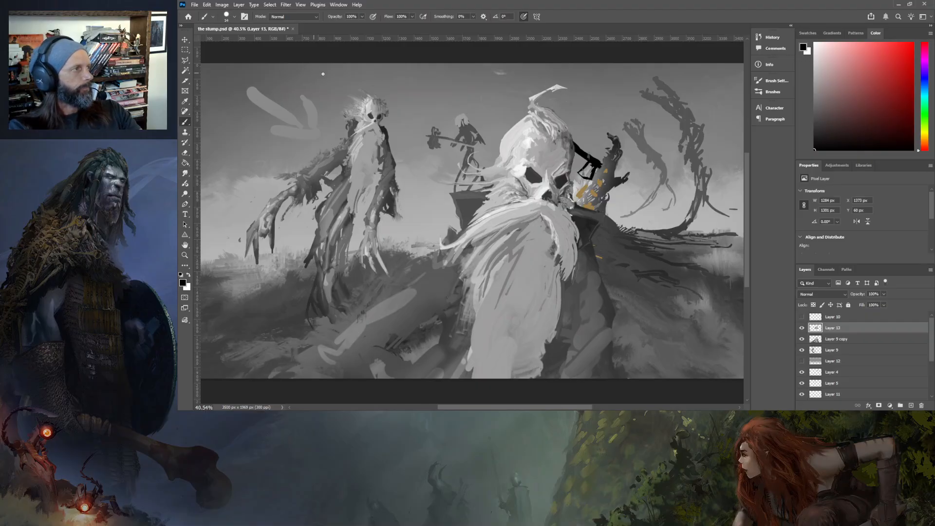
pyautogui.click(815, 119)
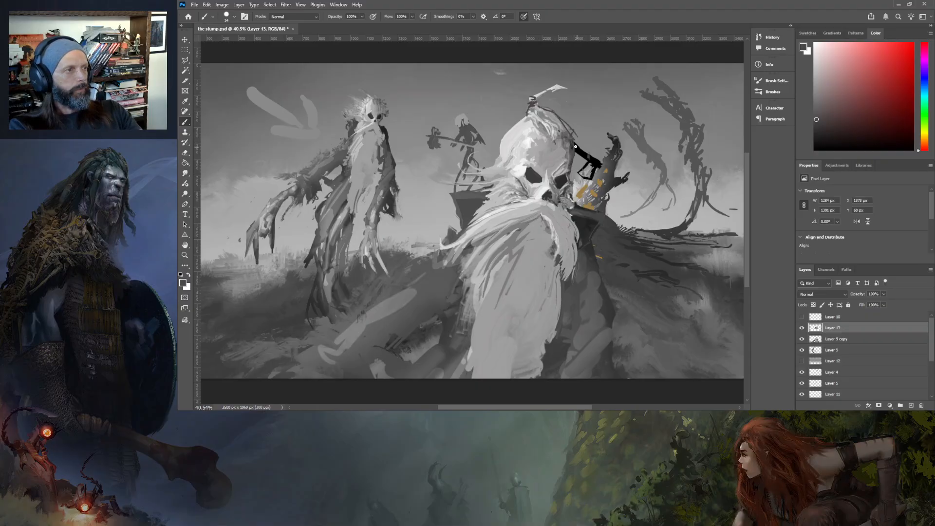
pyautogui.click(185, 173)
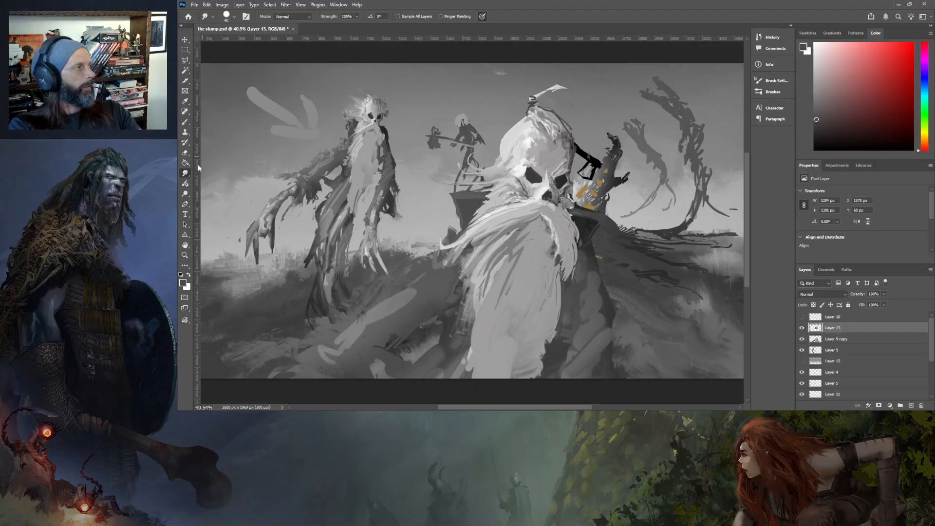
# - Burn the midtones on the shadow side of the skull, moustache and upper beard with a large soft brush
pyautogui.click(185, 193)
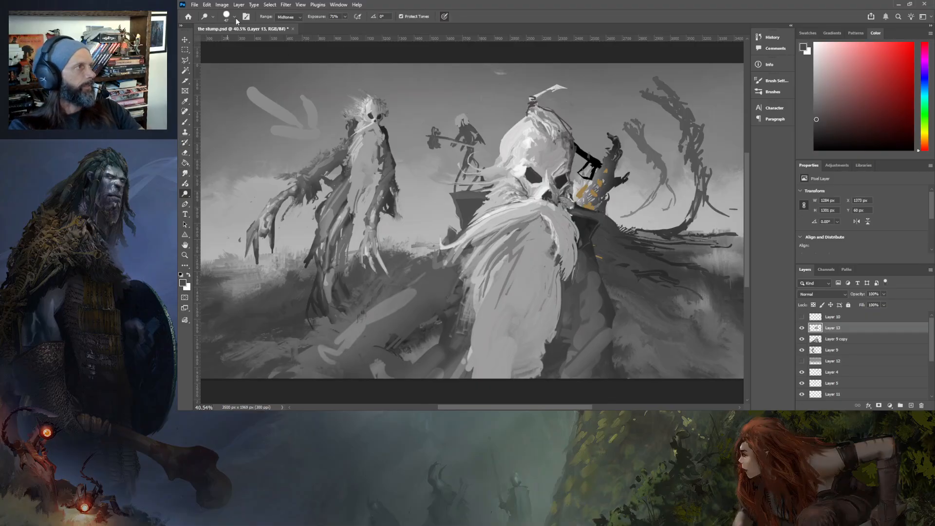
pyautogui.click(200, 130)
pyautogui.click(262, 42)
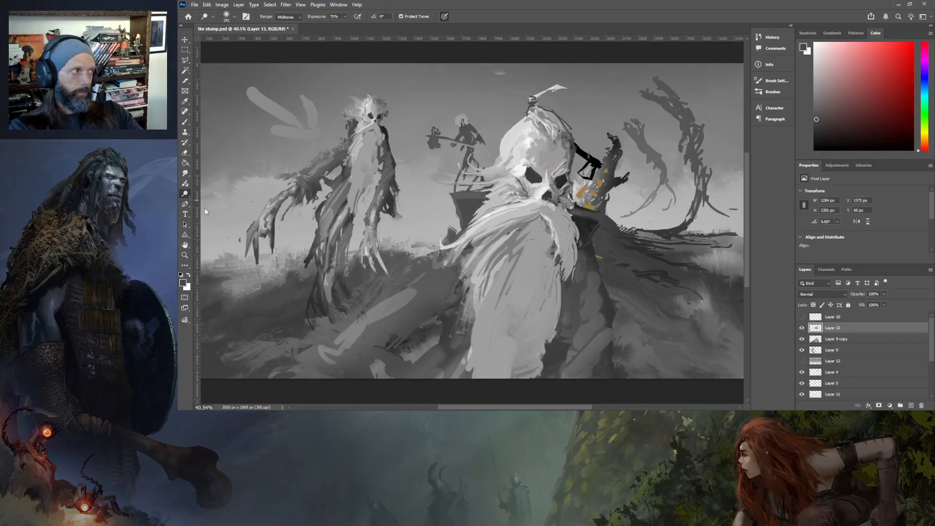
pyautogui.hotkey('shift', 'o')
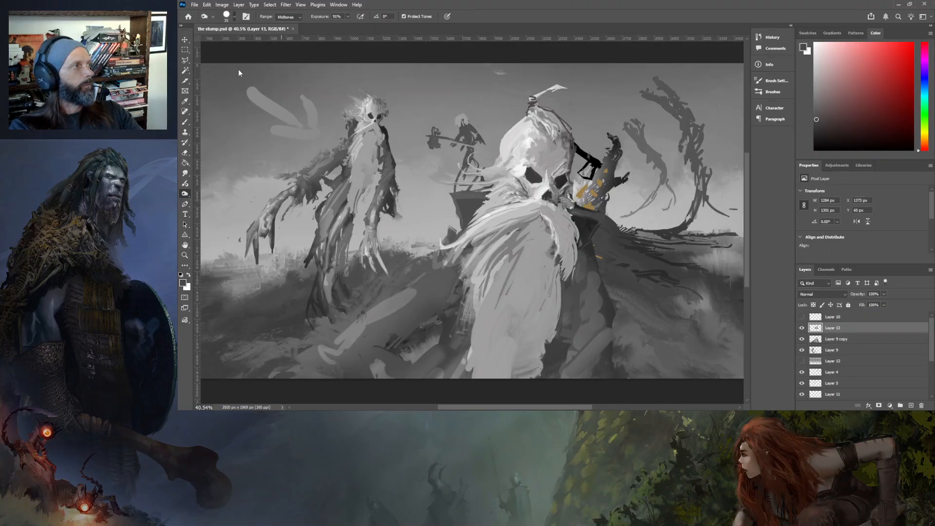
pyautogui.hotkey('shift', '[')
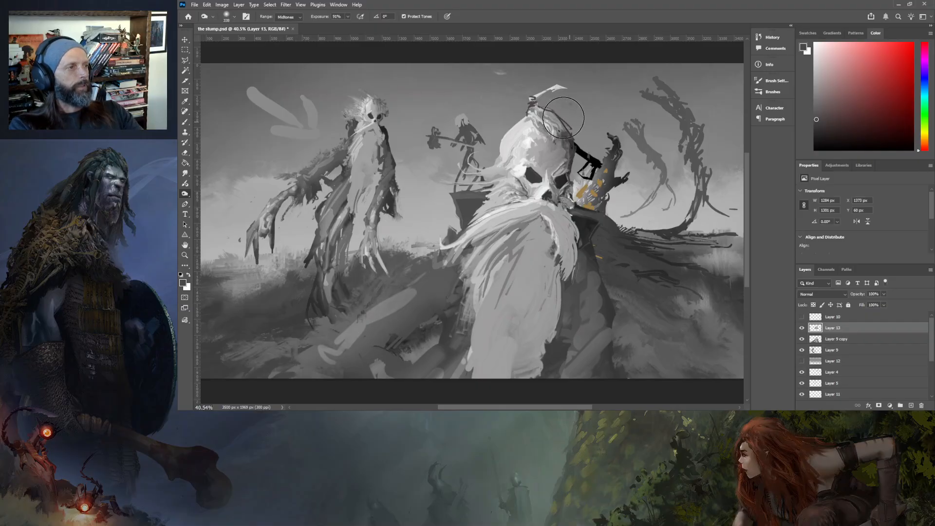
pyautogui.moveTo(572, 149)
pyautogui.mouseDown()
pyautogui.moveTo(568, 171)
pyautogui.moveTo(577, 173)
pyautogui.moveTo(560, 201)
pyautogui.moveTo(585, 215)
pyautogui.moveTo(576, 222)
pyautogui.moveTo(572, 212)
pyautogui.moveTo(580, 215)
pyautogui.moveTo(578, 257)
pyautogui.moveTo(565, 307)
pyautogui.moveTo(563, 277)
pyautogui.moveTo(600, 298)
pyautogui.mouseUp()
pyautogui.moveTo(567, 162); pyautogui.dragTo(555, 117)
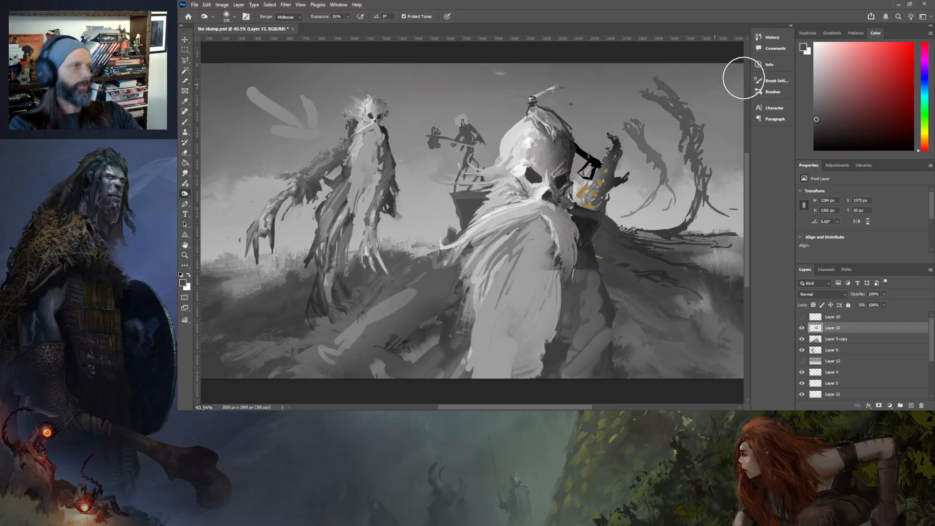
# - Burn the lit-side edge of the head, its whiskers and the dark collar below them
pyautogui.moveTo(490, 121)
pyautogui.mouseDown()
pyautogui.moveTo(499, 143)
pyautogui.moveTo(501, 125)
pyautogui.moveTo(521, 109)
pyautogui.moveTo(499, 116)
pyautogui.moveTo(496, 149)
pyautogui.moveTo(473, 178)
pyautogui.mouseUp()
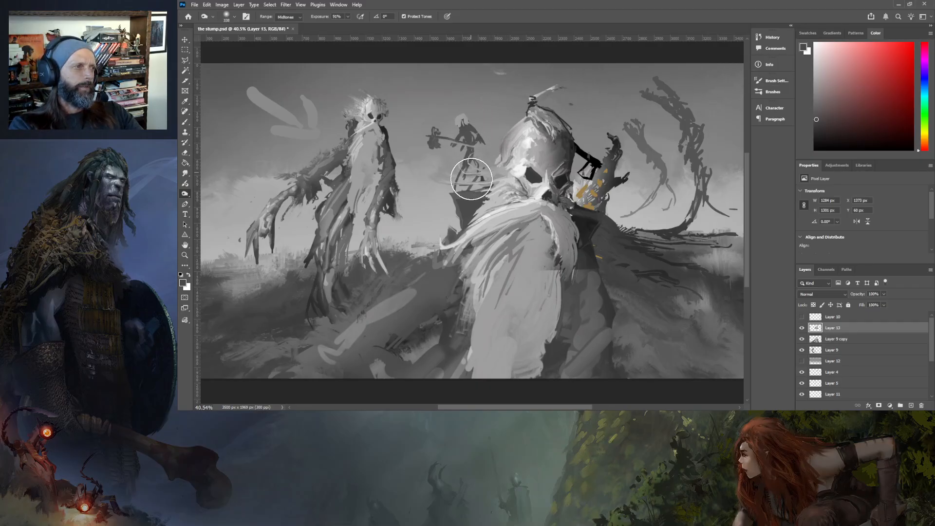
pyautogui.moveTo(489, 131); pyautogui.dragTo(492, 142)
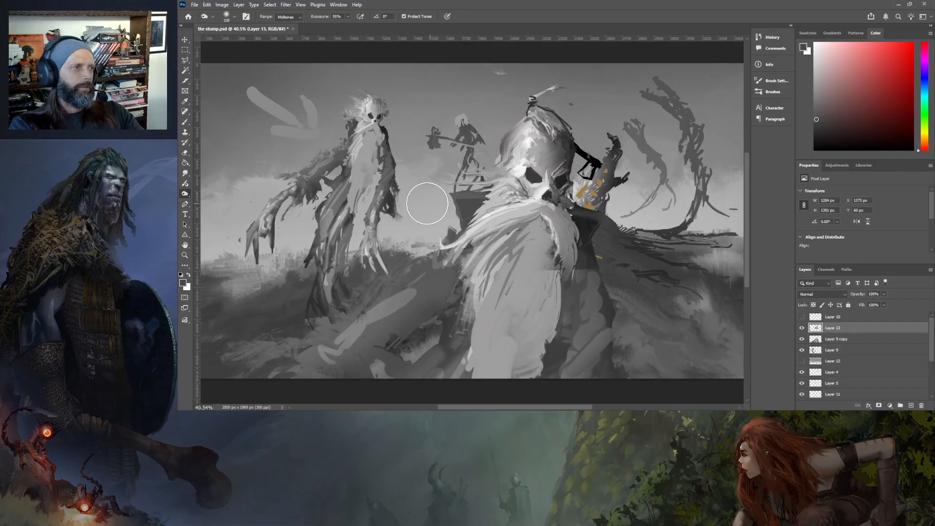
pyautogui.moveTo(477, 198)
pyautogui.mouseDown()
pyautogui.moveTo(450, 217)
pyautogui.moveTo(465, 203)
pyautogui.moveTo(440, 247)
pyautogui.mouseUp()
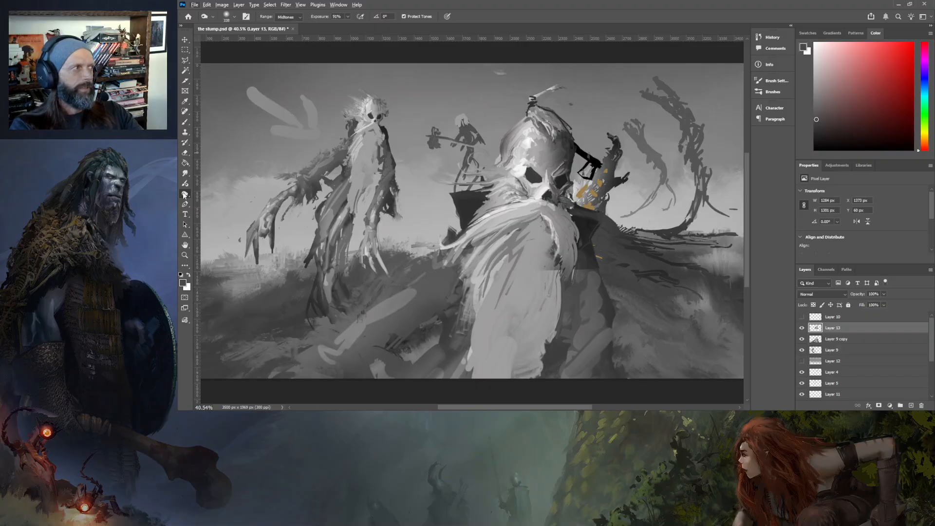
# - Dodge the midtones on the skull's lit forehead and the lit-side moustache with a large soft brush
pyautogui.hotkey('shift', 'o')
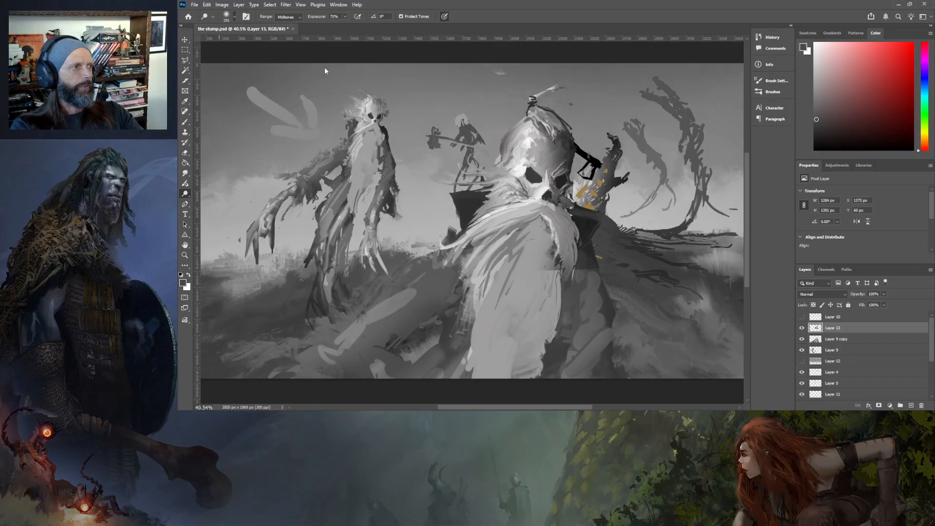
pyautogui.moveTo(535, 134)
pyautogui.mouseDown()
pyautogui.moveTo(533, 145)
pyautogui.moveTo(518, 138)
pyautogui.moveTo(511, 154)
pyautogui.moveTo(521, 161)
pyautogui.moveTo(493, 144)
pyautogui.mouseUp()
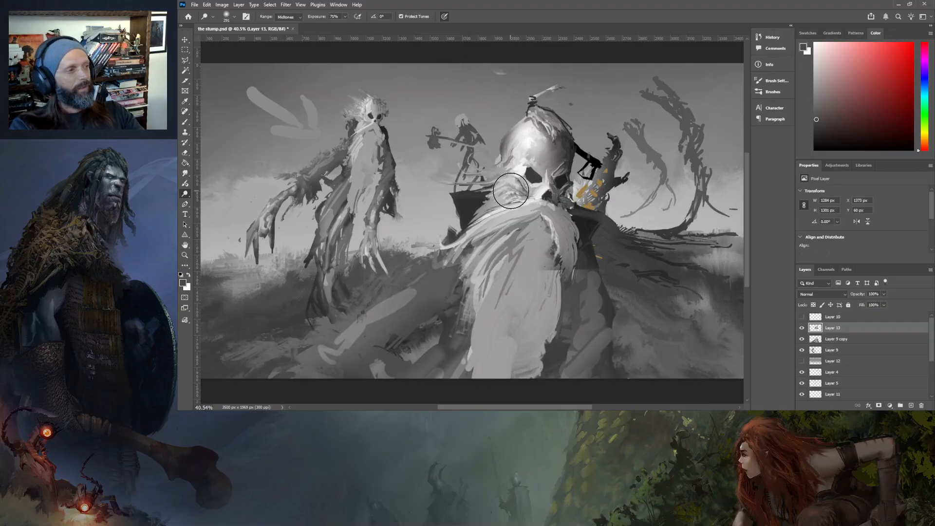
pyautogui.moveTo(519, 211)
pyautogui.mouseDown()
pyautogui.moveTo(452, 265)
pyautogui.moveTo(491, 194)
pyautogui.moveTo(482, 256)
pyautogui.mouseUp()
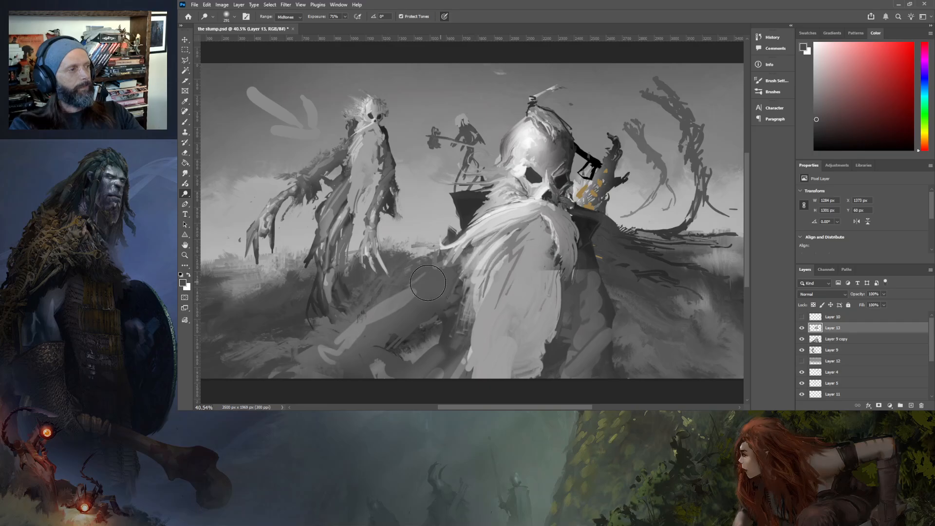
# - Merge Layer 13 with Layer 9 copy
pyautogui.scroll(-3, 446, 319)
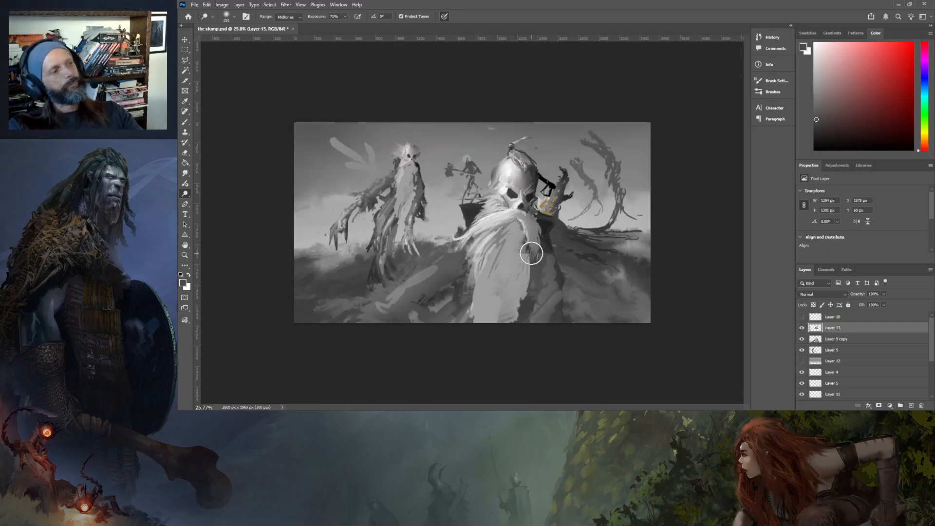
pyautogui.keyDown('shift'); pyautogui.click(850, 341); pyautogui.keyUp('shift')
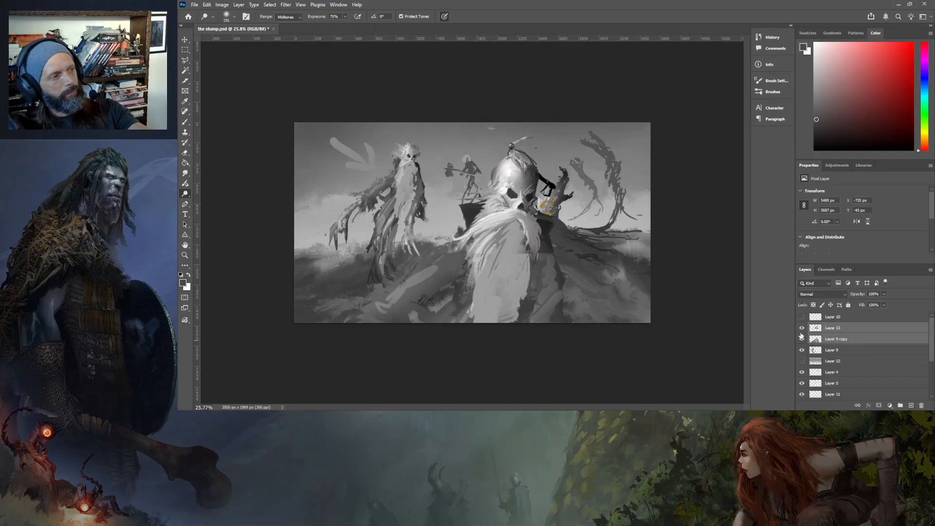
pyautogui.hotkey('ctrl', 'e')
# - Smudge the lit-side moustache outward into pointed wisps over the shoulder and blend its strands into the beard
pyautogui.click(185, 173)
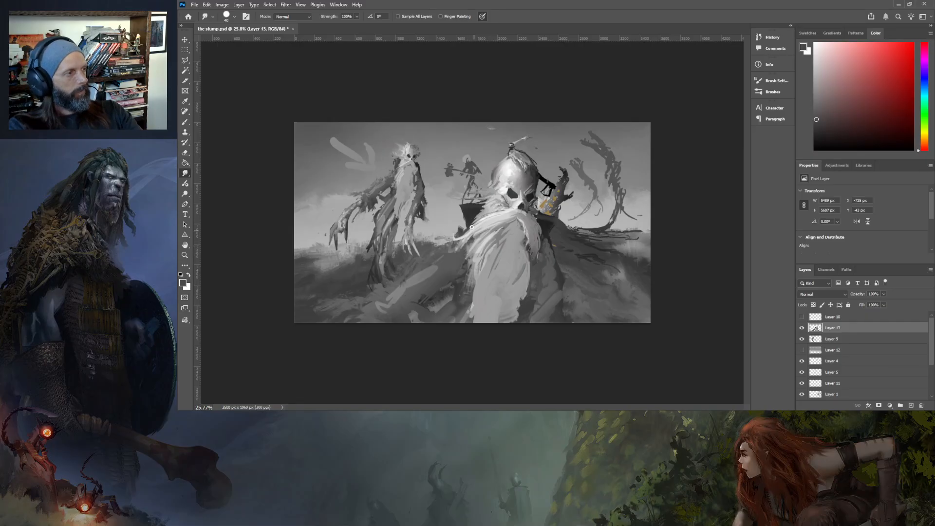
pyautogui.moveTo(474, 233)
pyautogui.mouseDown()
pyautogui.moveTo(450, 258)
pyautogui.moveTo(438, 250)
pyautogui.mouseUp()
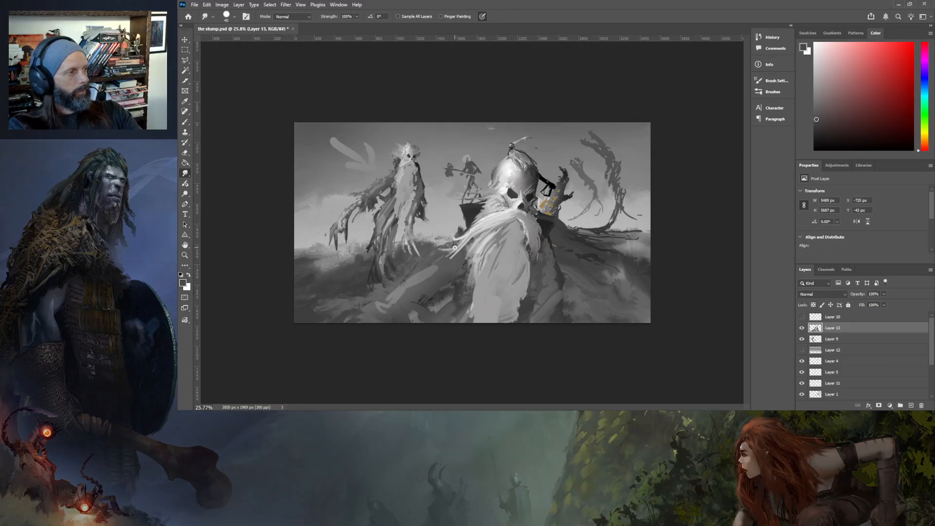
pyautogui.moveTo(486, 228); pyautogui.dragTo(471, 259)
pyautogui.moveTo(490, 228)
pyautogui.mouseDown()
pyautogui.moveTo(460, 254)
pyautogui.moveTo(471, 239)
pyautogui.mouseUp()
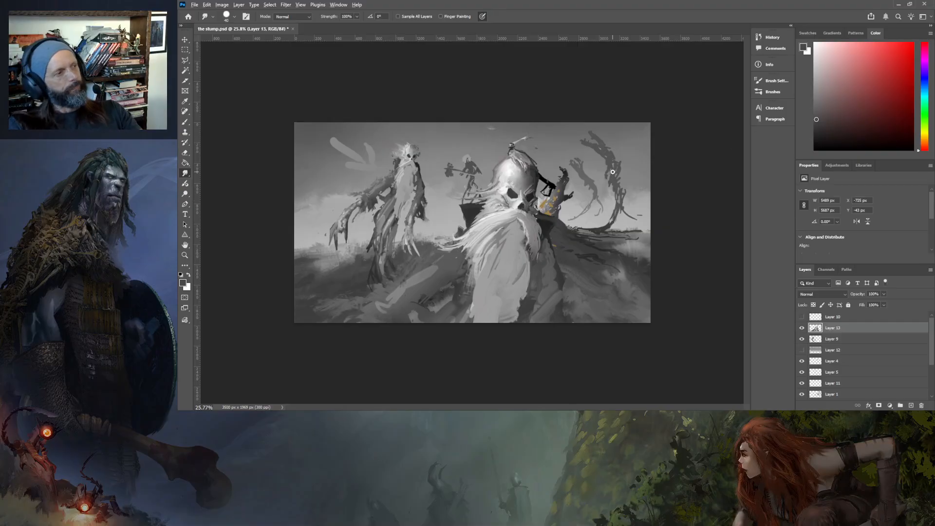
# - Add a new layer directly above Layer 9 and fill it with light grey behind the bearded figure
pyautogui.scroll(1, 612, 172)
pyautogui.scroll(-2, 616, 214)
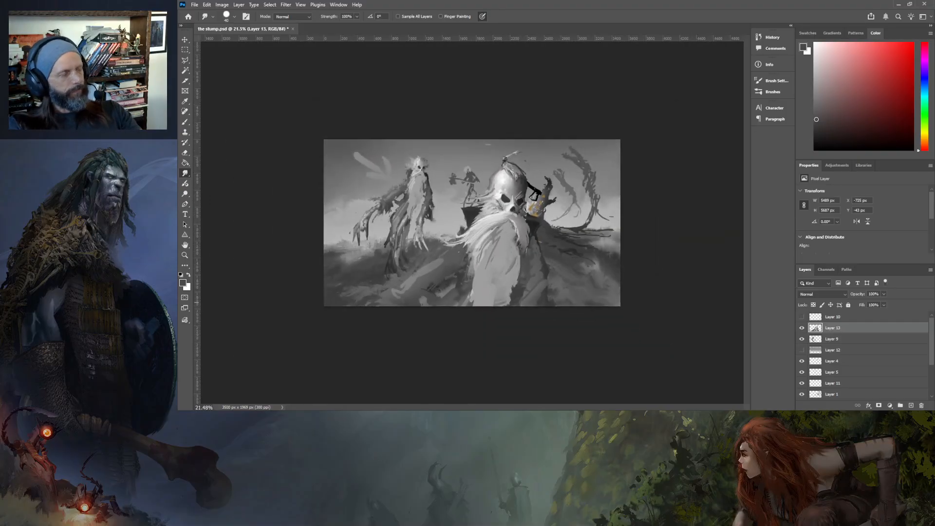
pyautogui.click(853, 340)
pyautogui.click(911, 406)
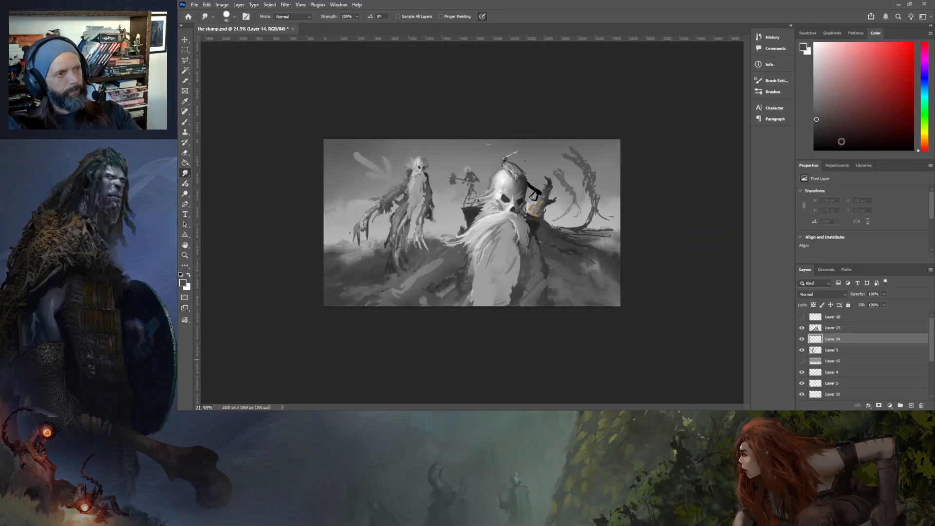
pyautogui.click(814, 76)
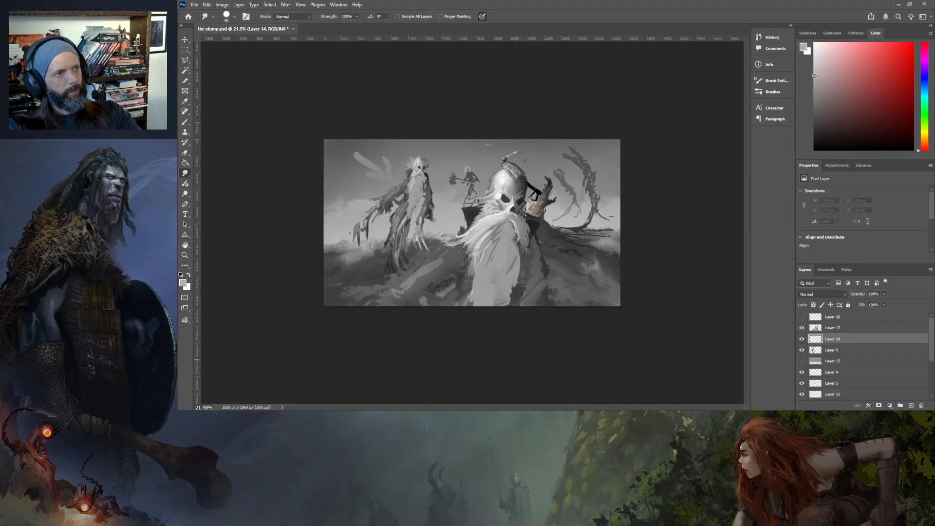
pyautogui.click(185, 163)
pyautogui.click(449, 191)
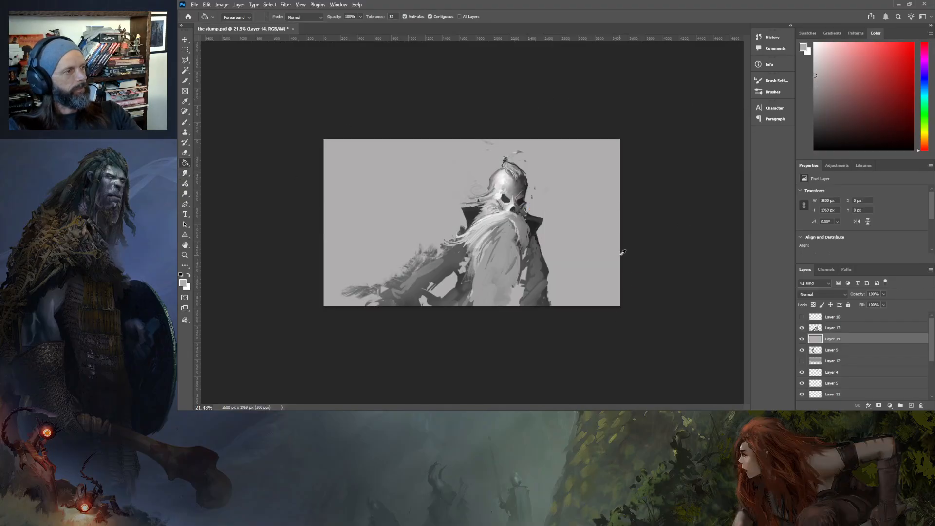
# - Clean the stray smudges and specks around the figure's head on Layer 13 with the Eraser
pyautogui.scroll(5, 621, 254)
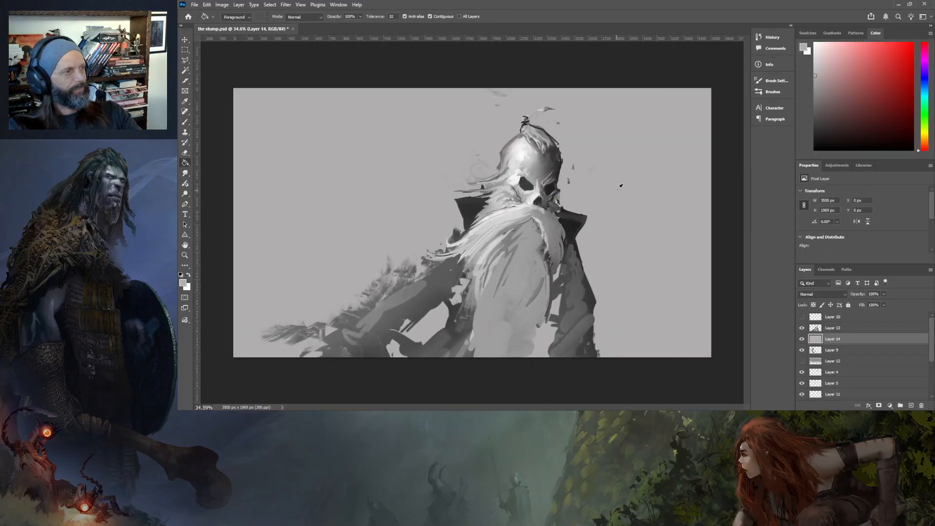
pyautogui.click(846, 328)
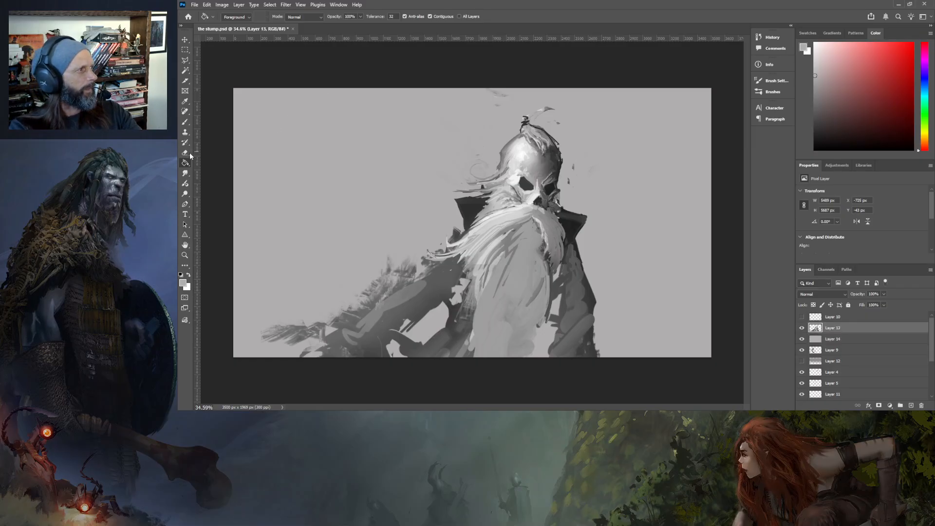
pyautogui.click(185, 172)
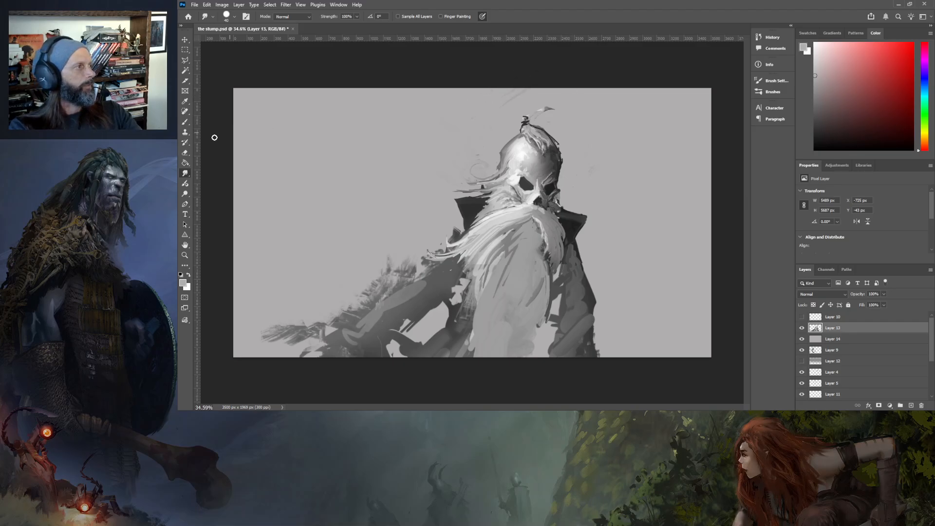
pyautogui.click(185, 152)
pyautogui.moveTo(593, 169); pyautogui.dragTo(613, 180)
pyautogui.moveTo(458, 146)
pyautogui.mouseDown()
pyautogui.moveTo(479, 152)
pyautogui.moveTo(466, 157)
pyautogui.moveTo(463, 175)
pyautogui.mouseUp()
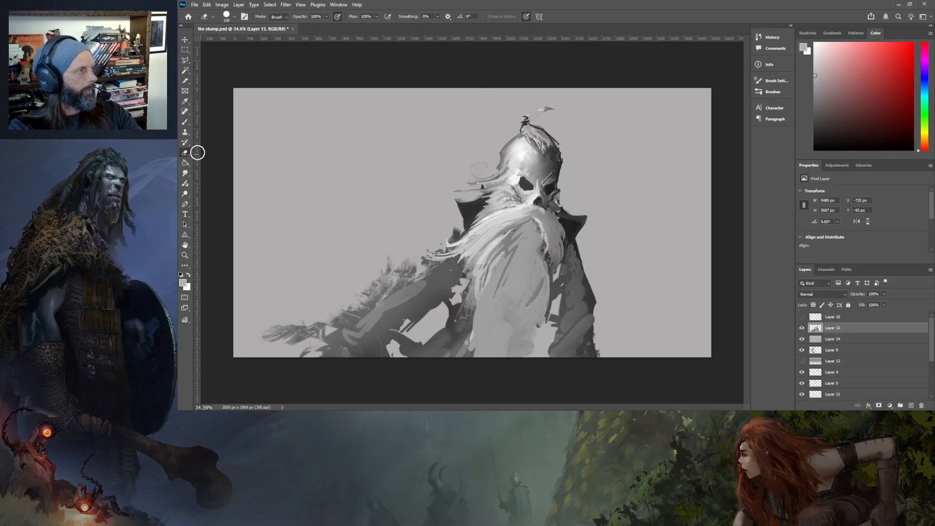
# - Paint thin light grey edging along both collar points and white strands through the topknot on Layer 13
pyautogui.click(185, 122)
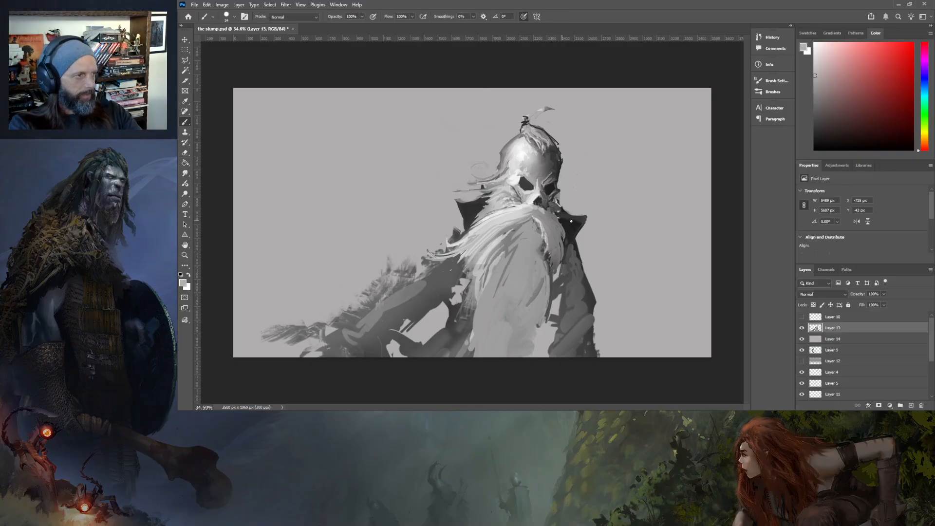
pyautogui.moveTo(582, 221); pyautogui.dragTo(569, 249)
pyautogui.moveTo(460, 212); pyautogui.dragTo(464, 227)
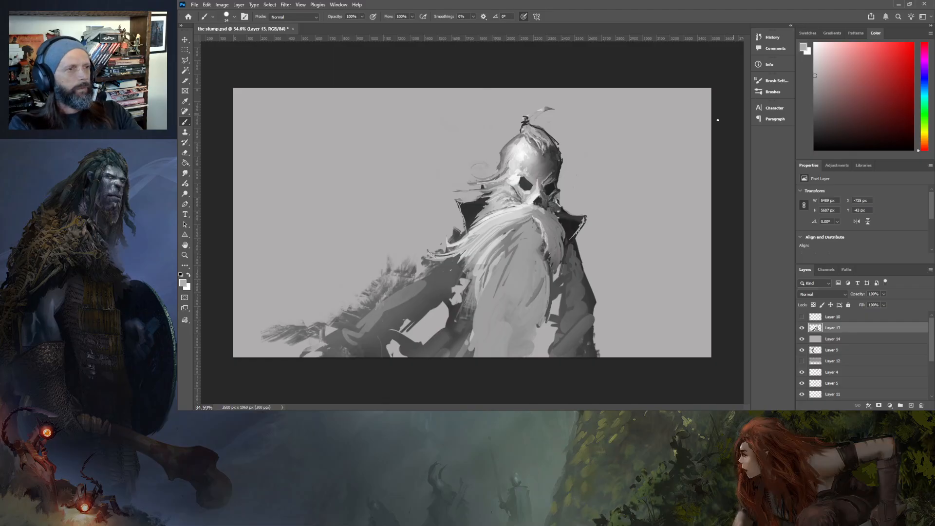
pyautogui.press('x')
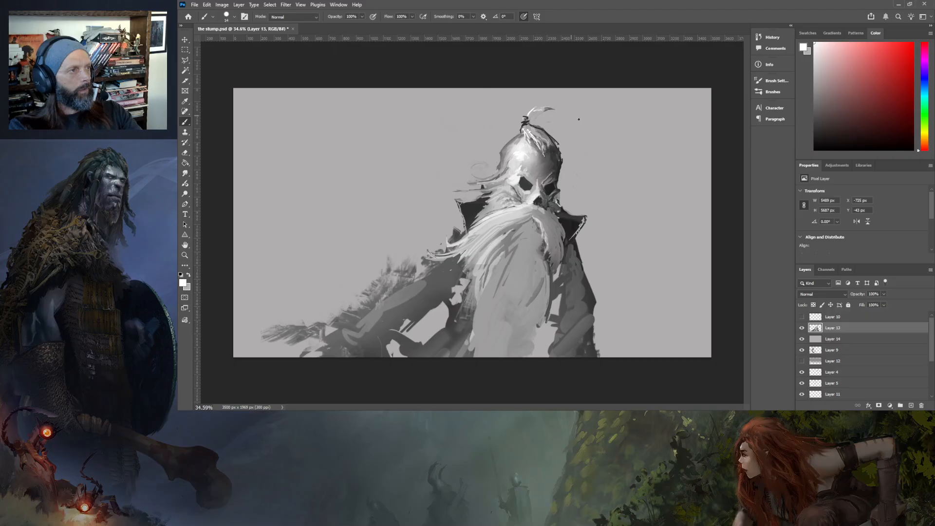
# - Touch up the wisps beside the lit temple and smudge the skull's shaded upper edge inward on Layer 13
pyautogui.moveTo(485, 188); pyautogui.dragTo(494, 184)
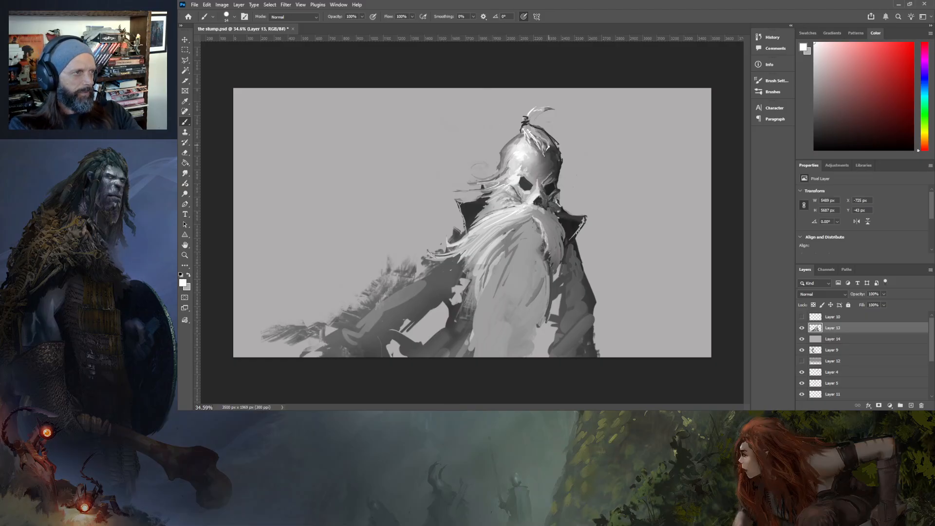
pyautogui.click(185, 173)
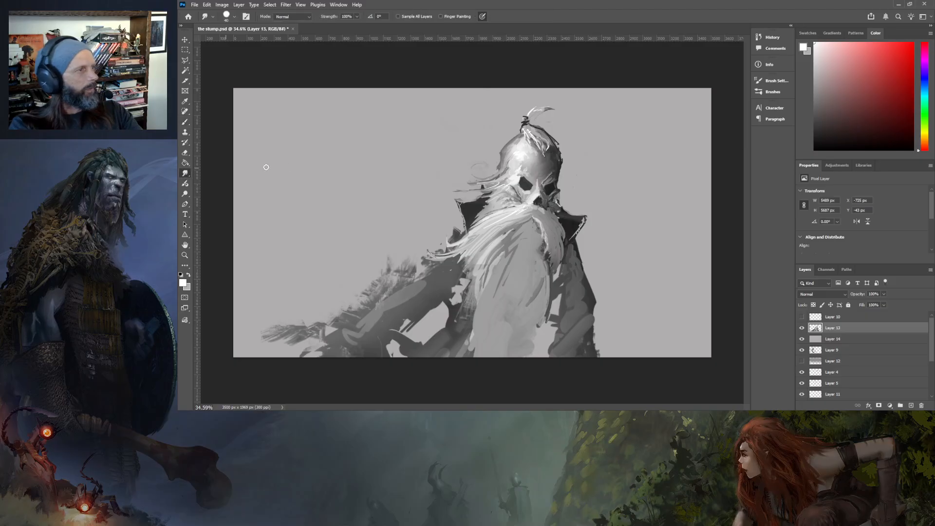
pyautogui.moveTo(562, 143)
pyautogui.mouseDown()
pyautogui.moveTo(558, 135)
pyautogui.moveTo(558, 147)
pyautogui.mouseUp()
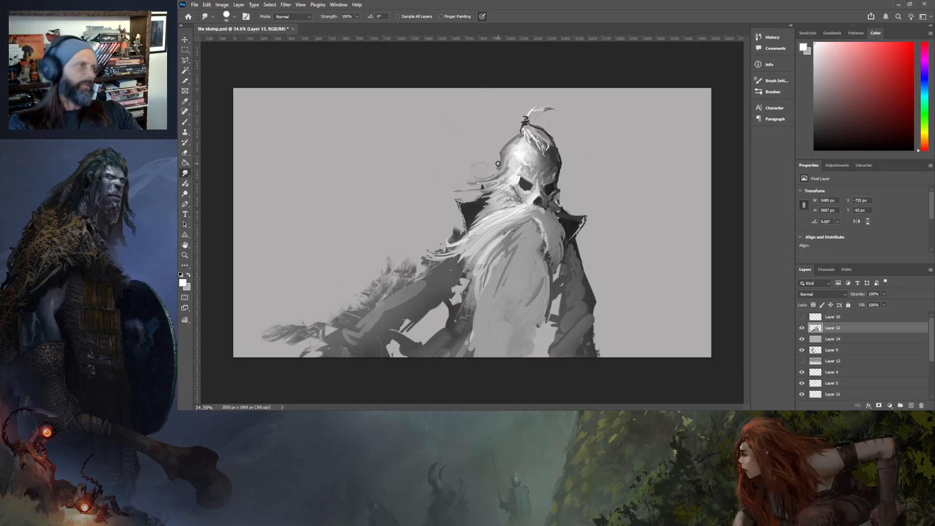
# - Burn the midtones around the lit eye socket, brow and cheekbone, and smudge the edges of the nose cavity
pyautogui.scroll(5, 546, 153)
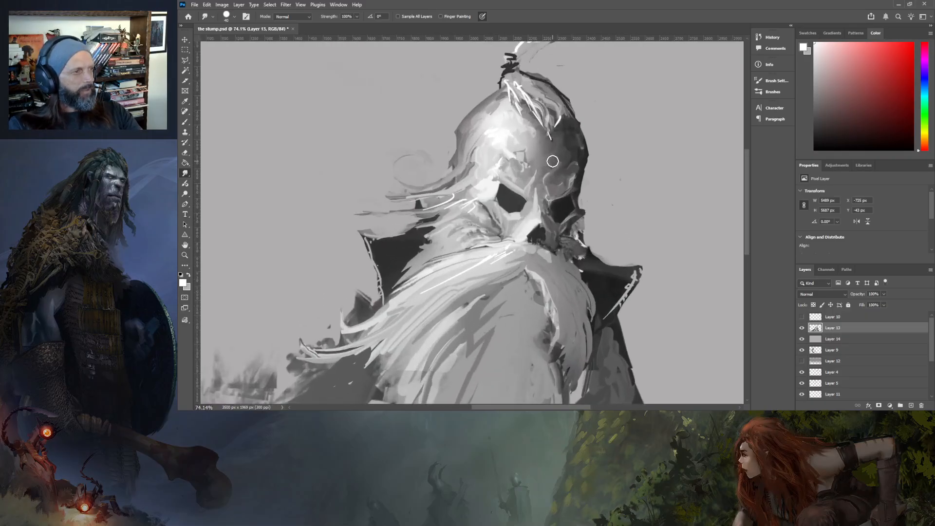
pyautogui.click(185, 195)
pyautogui.hotkey('shift', 'o')
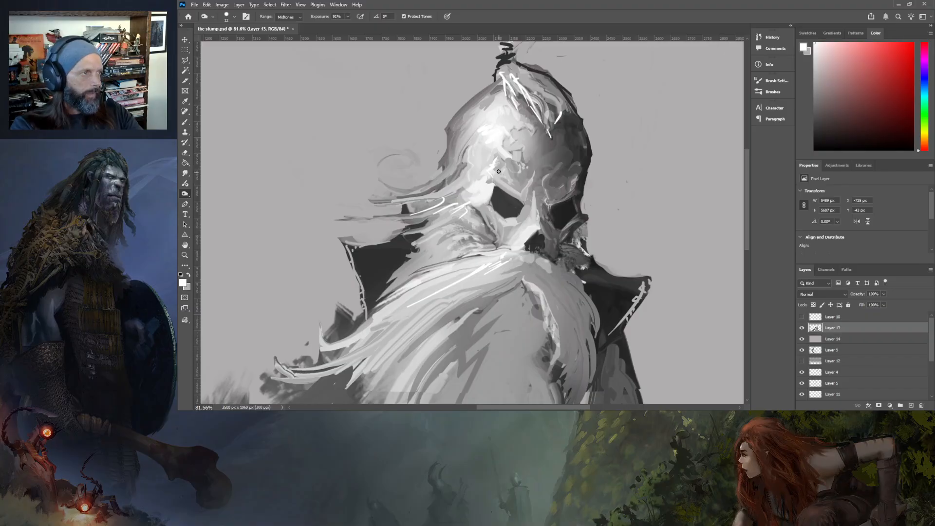
pyautogui.moveTo(510, 190)
pyautogui.mouseDown()
pyautogui.moveTo(524, 220)
pyautogui.moveTo(506, 221)
pyautogui.mouseUp()
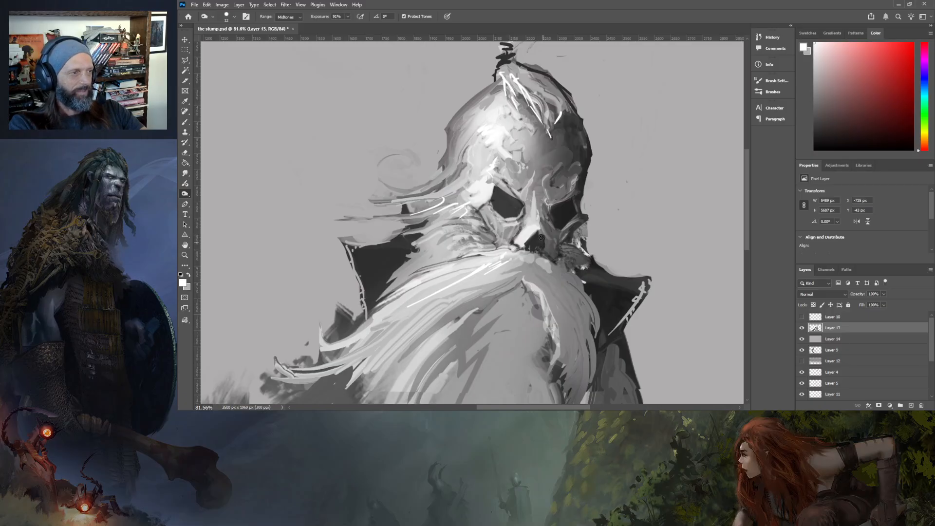
pyautogui.click(185, 173)
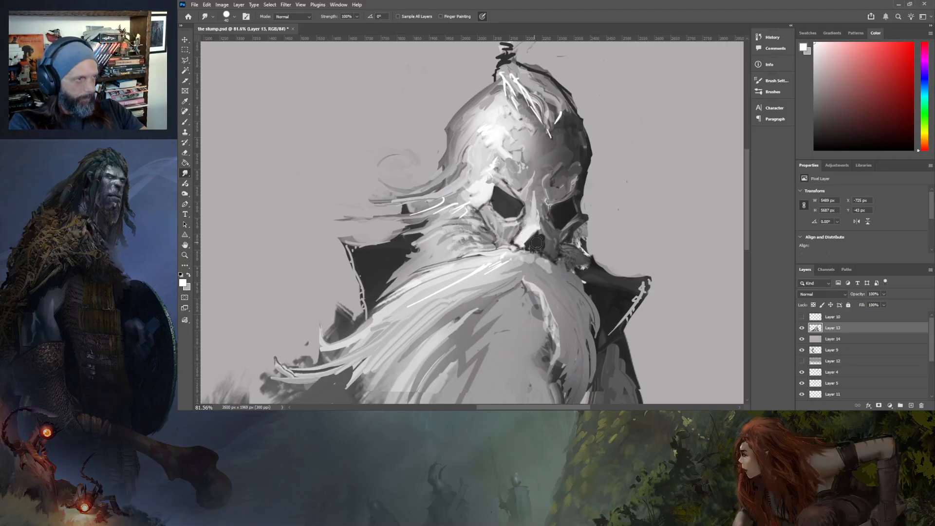
pyautogui.moveTo(544, 233); pyautogui.dragTo(548, 257)
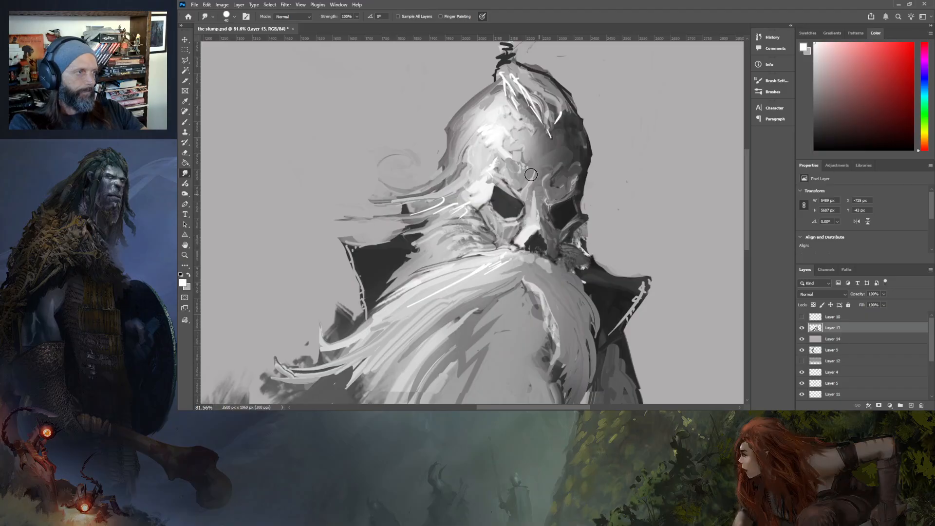
# - Smudge the lit temple's highlights outward into the windswept side hair and blend the temple down into the cheekbone
pyautogui.moveTo(480, 178)
pyautogui.mouseDown()
pyautogui.moveTo(478, 142)
pyautogui.moveTo(422, 185)
pyautogui.moveTo(379, 179)
pyautogui.mouseUp()
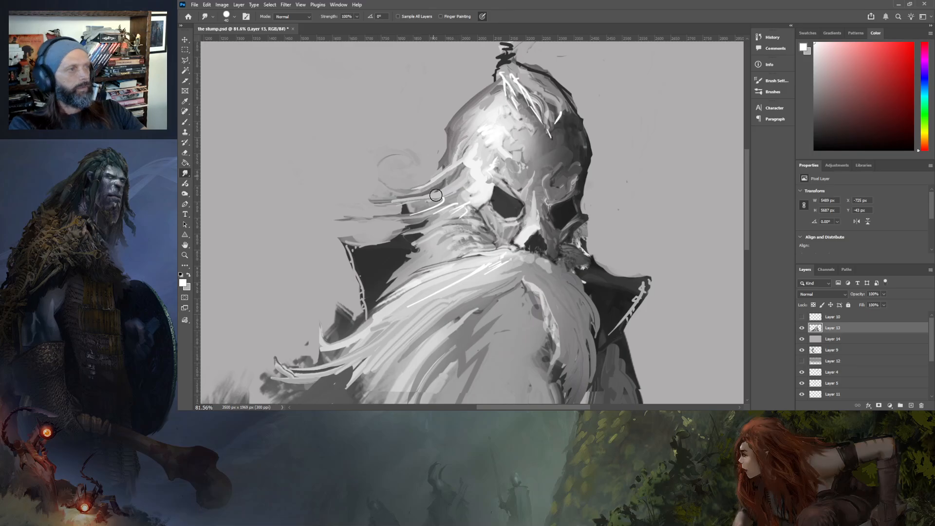
pyautogui.moveTo(472, 173)
pyautogui.mouseDown()
pyautogui.moveTo(448, 195)
pyautogui.moveTo(467, 177)
pyautogui.moveTo(464, 165)
pyautogui.moveTo(444, 180)
pyautogui.moveTo(460, 162)
pyautogui.mouseUp()
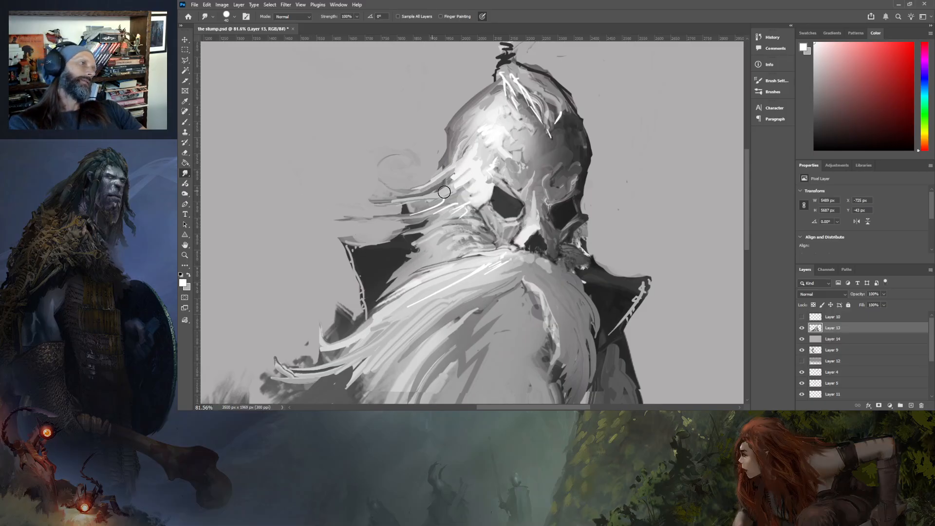
pyautogui.moveTo(465, 189)
pyautogui.mouseDown()
pyautogui.moveTo(463, 153)
pyautogui.moveTo(467, 189)
pyautogui.mouseUp()
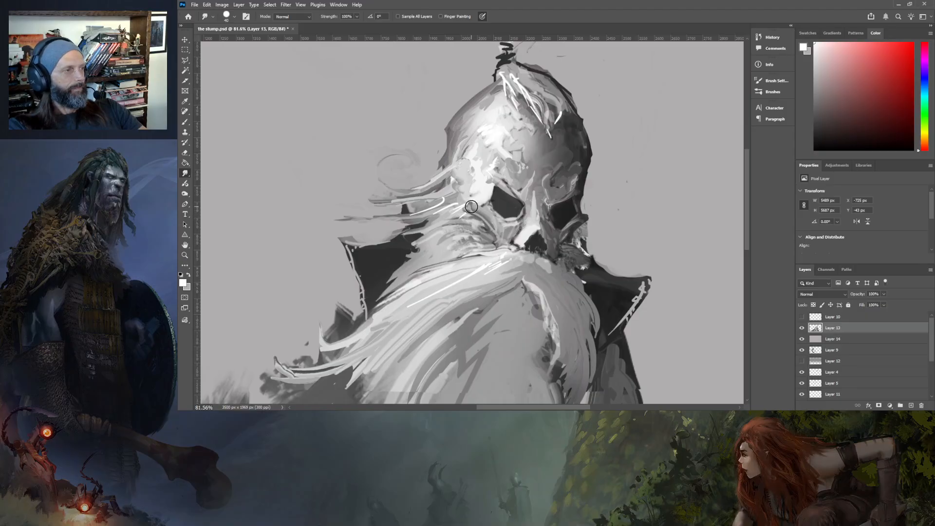
pyautogui.moveTo(471, 206); pyautogui.dragTo(494, 229)
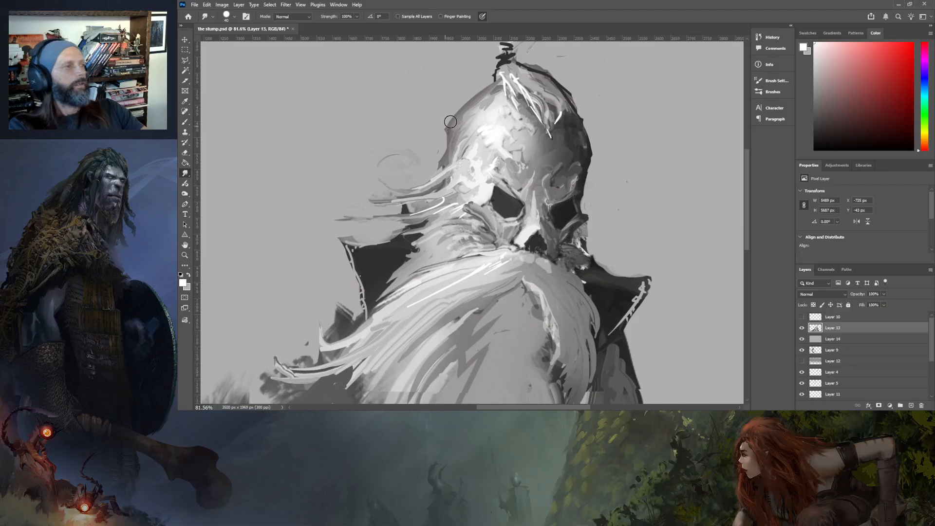
# - Smudge the dark outline of the crown below the topknot into a rougher, angular contour on the shaded side
pyautogui.click(185, 194)
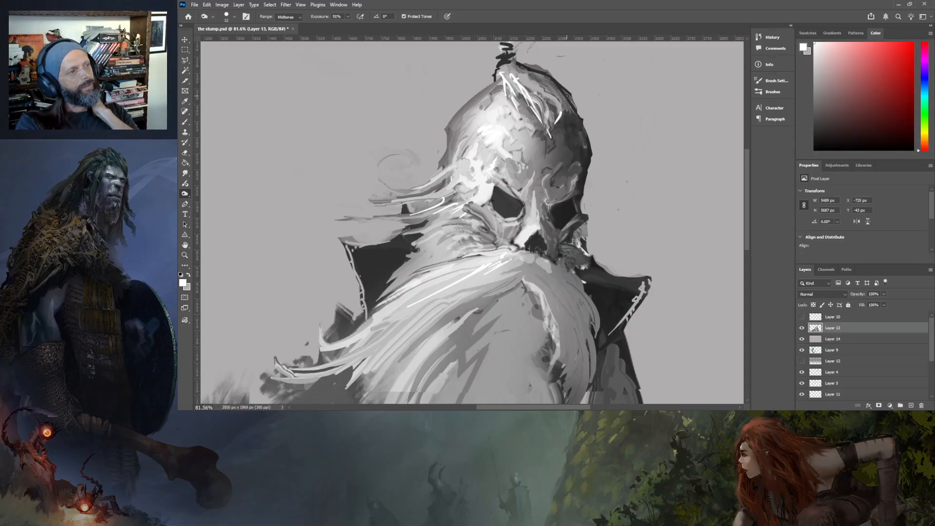
pyautogui.click(185, 174)
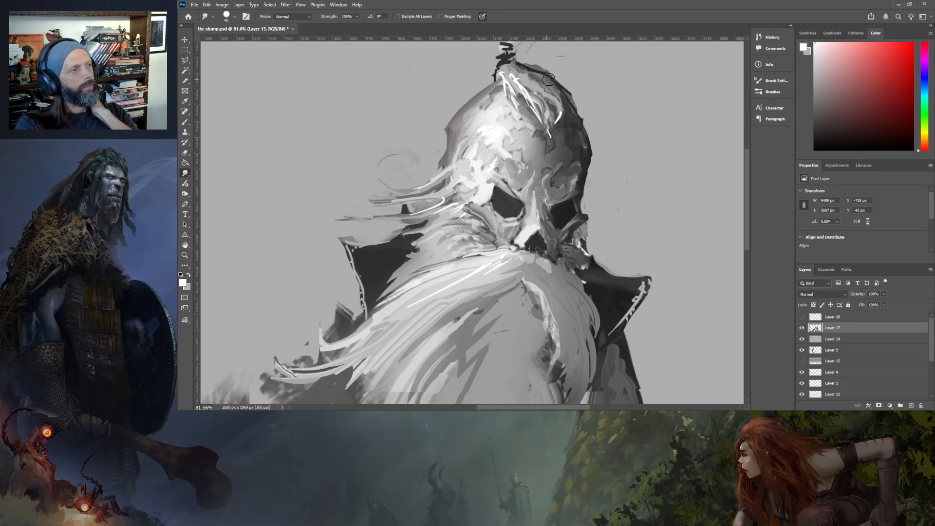
pyautogui.moveTo(579, 105)
pyautogui.mouseDown()
pyautogui.moveTo(542, 58)
pyautogui.moveTo(538, 66)
pyautogui.mouseUp()
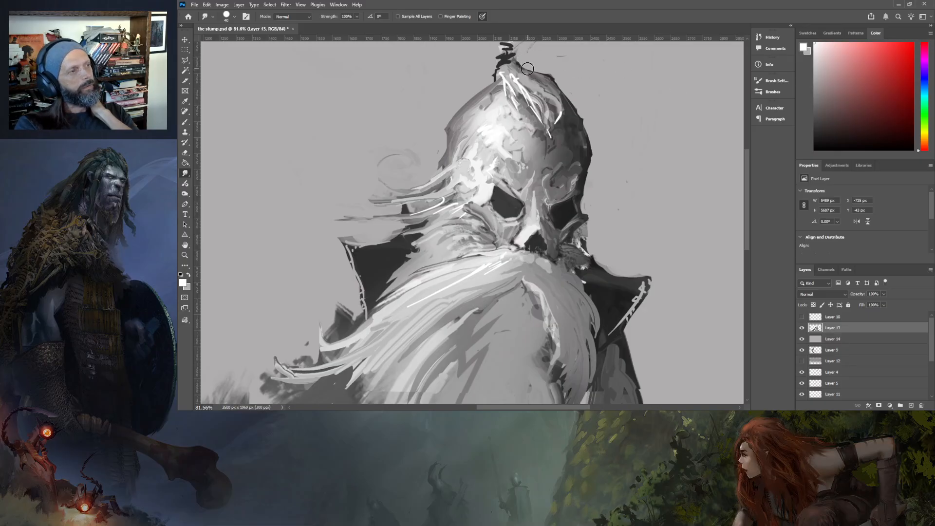
pyautogui.moveTo(520, 67)
pyautogui.mouseDown()
pyautogui.moveTo(548, 74)
pyautogui.moveTo(552, 86)
pyautogui.mouseUp()
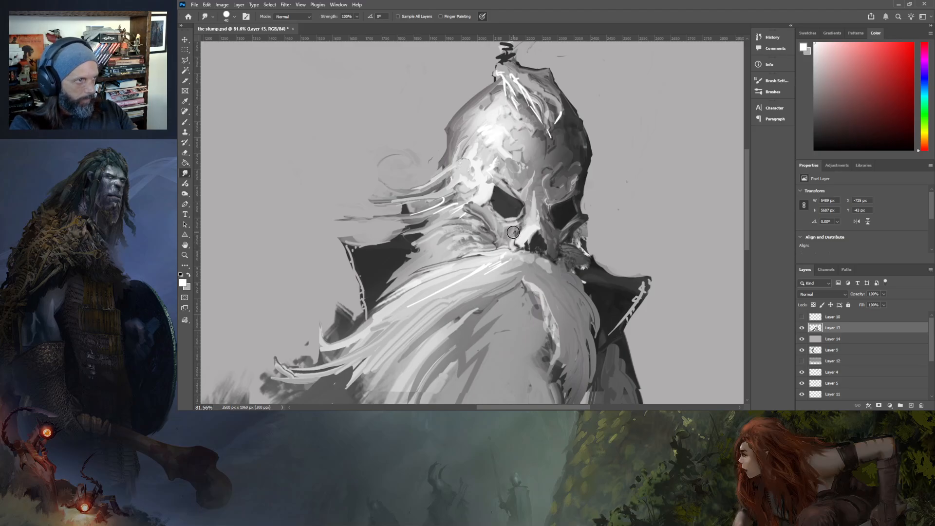
# - Smudge the nose cavity's base and the shaded cheek and jaw edge to tighten the skull's profile above the collar
pyautogui.moveTo(513, 248)
pyautogui.mouseDown()
pyautogui.moveTo(513, 238)
pyautogui.moveTo(514, 253)
pyautogui.moveTo(548, 233)
pyautogui.moveTo(551, 241)
pyautogui.mouseUp()
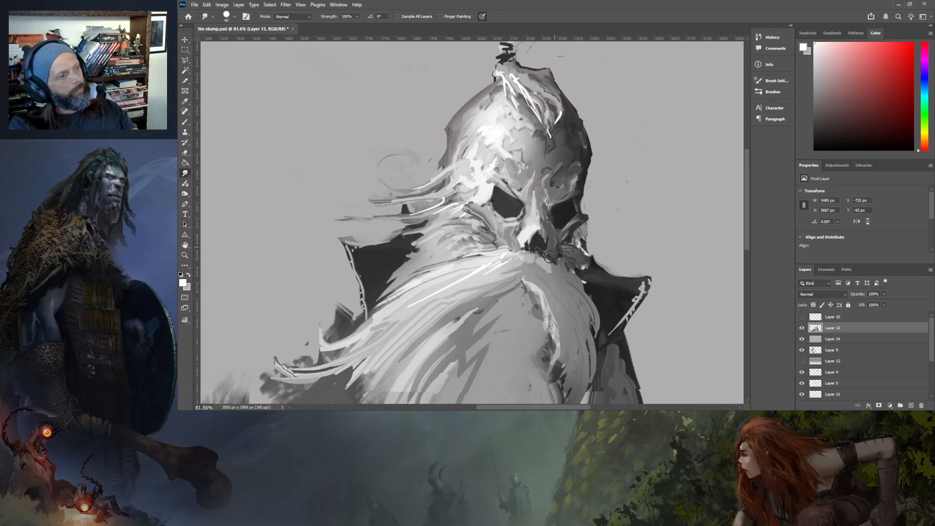
pyautogui.moveTo(594, 225)
pyautogui.mouseDown()
pyautogui.moveTo(587, 232)
pyautogui.moveTo(590, 226)
pyautogui.moveTo(594, 252)
pyautogui.moveTo(611, 249)
pyautogui.moveTo(602, 245)
pyautogui.mouseUp()
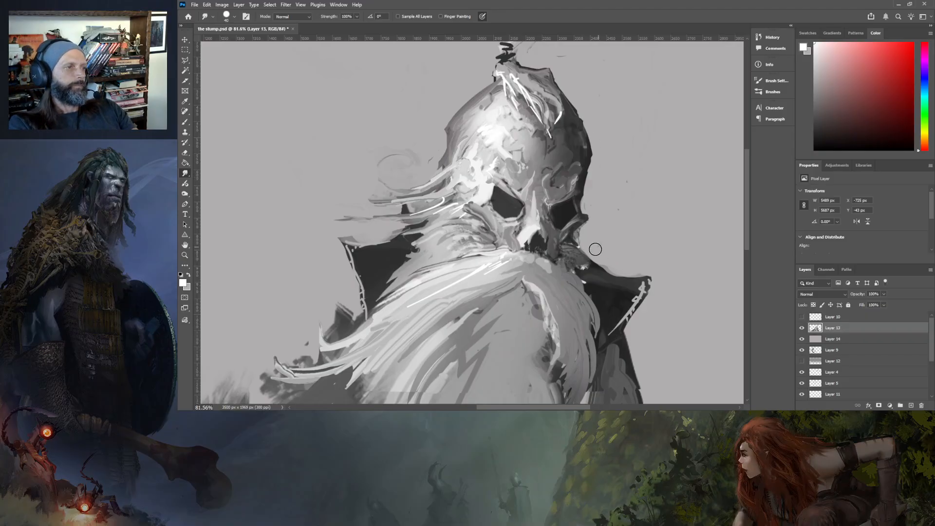
pyautogui.moveTo(585, 267)
pyautogui.mouseDown()
pyautogui.moveTo(573, 241)
pyautogui.moveTo(563, 263)
pyautogui.moveTo(580, 249)
pyautogui.mouseUp()
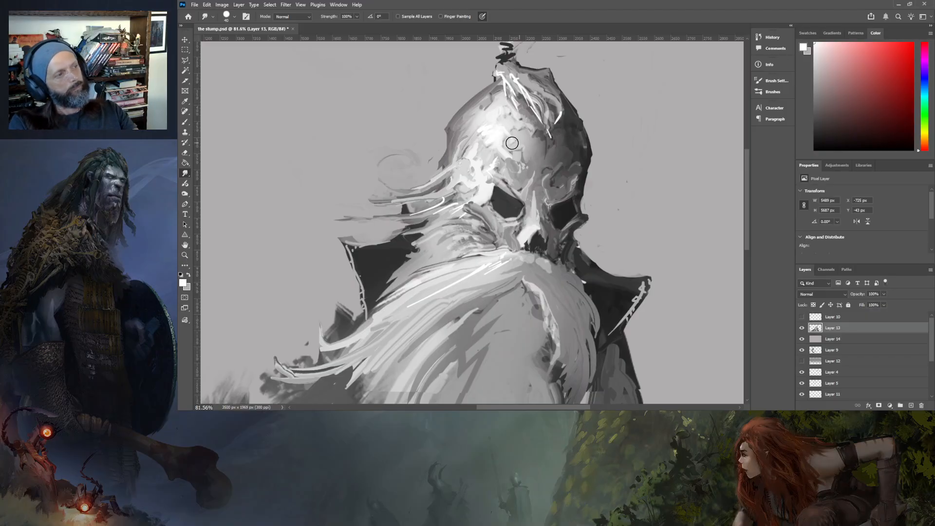
# - Smudge the whiskers below the lit cheekbone into swept-back strands and define the cheekbone's lower edge
pyautogui.scroll(-3, 524, 163)
pyautogui.scroll(-3, 572, 196)
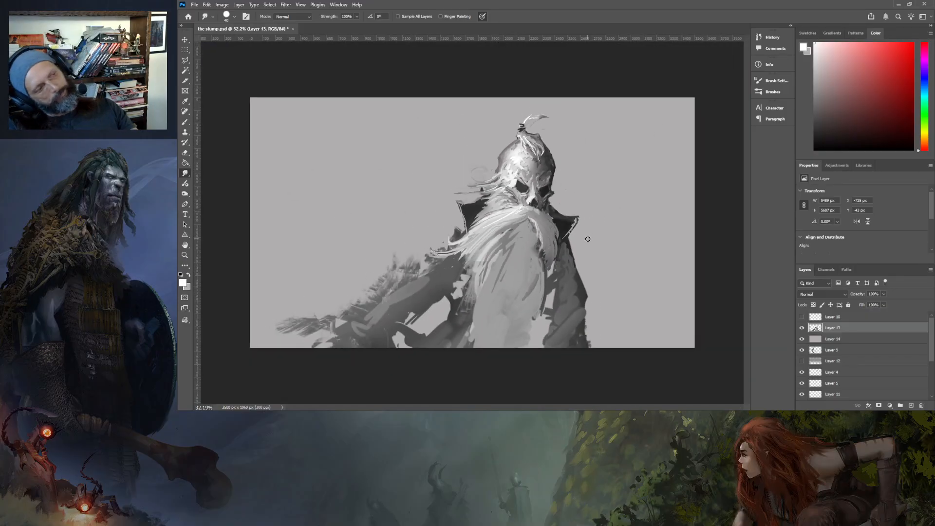
pyautogui.scroll(3, 549, 230)
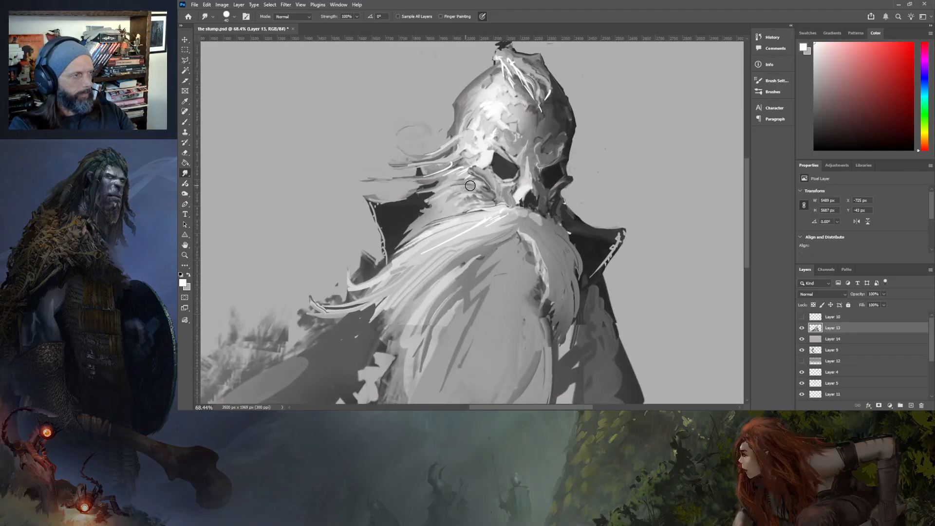
pyautogui.moveTo(478, 182)
pyautogui.mouseDown()
pyautogui.moveTo(440, 211)
pyautogui.moveTo(483, 188)
pyautogui.moveTo(471, 202)
pyautogui.moveTo(487, 195)
pyautogui.moveTo(482, 202)
pyautogui.moveTo(466, 209)
pyautogui.moveTo(490, 198)
pyautogui.moveTo(470, 203)
pyautogui.mouseUp()
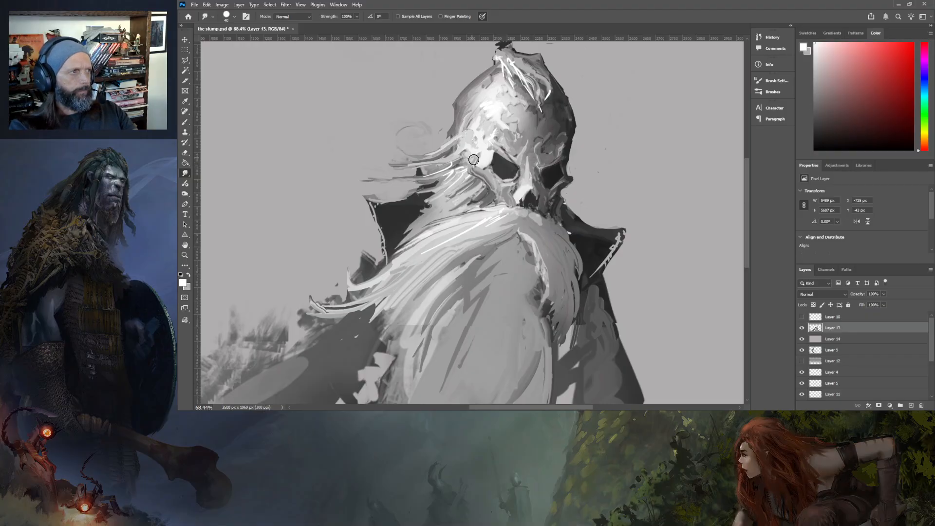
pyautogui.moveTo(475, 169)
pyautogui.mouseDown()
pyautogui.moveTo(496, 189)
pyautogui.moveTo(495, 207)
pyautogui.mouseUp()
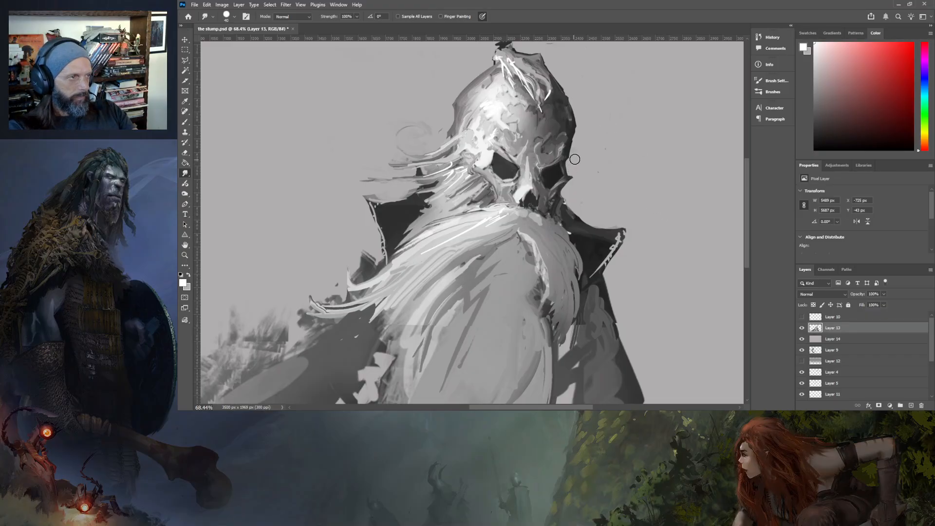
# - Smudge the shaded eye socket's outer rim and undo the stray stroke pulled off the side of the skull
pyautogui.moveTo(561, 155)
pyautogui.mouseDown()
pyautogui.moveTo(579, 140)
pyautogui.moveTo(574, 132)
pyautogui.moveTo(574, 157)
pyautogui.moveTo(585, 146)
pyautogui.moveTo(579, 137)
pyautogui.moveTo(570, 165)
pyautogui.mouseUp()
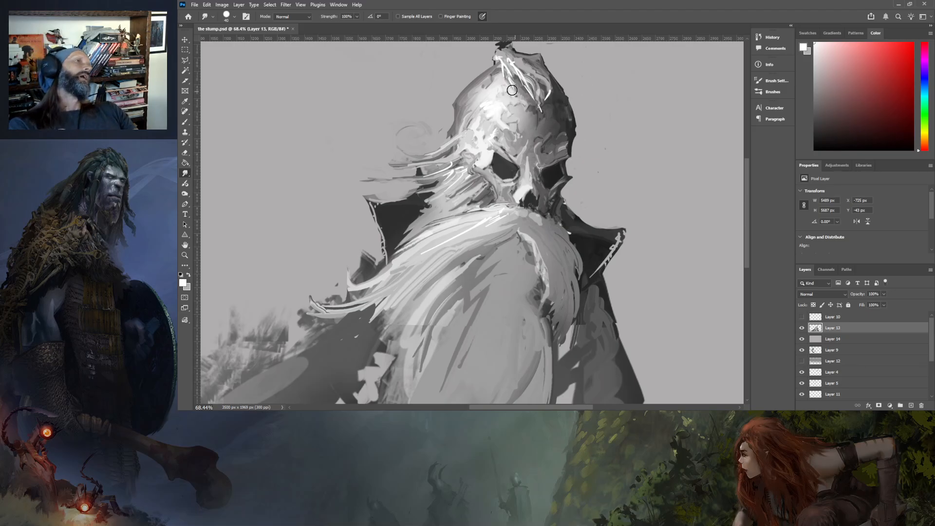
pyautogui.moveTo(576, 143); pyautogui.dragTo(587, 110)
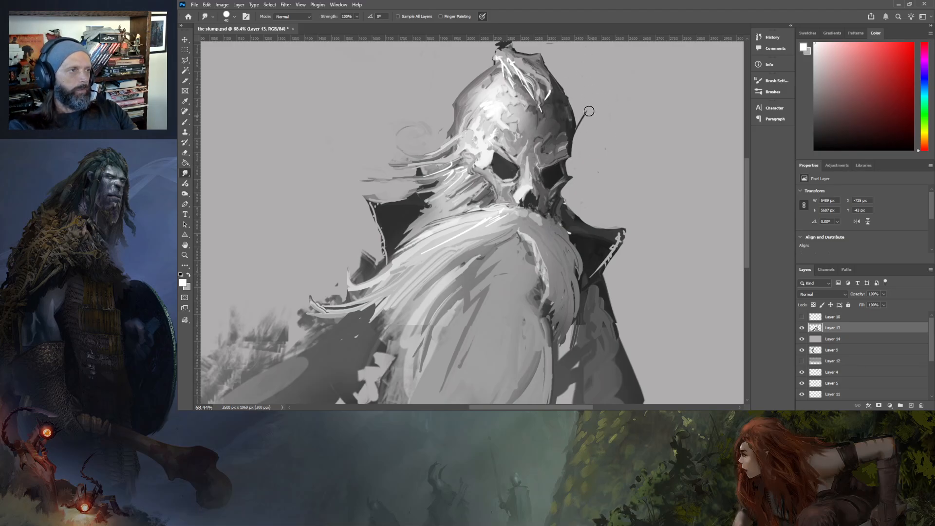
pyautogui.hotkey('ctrl', 'z')
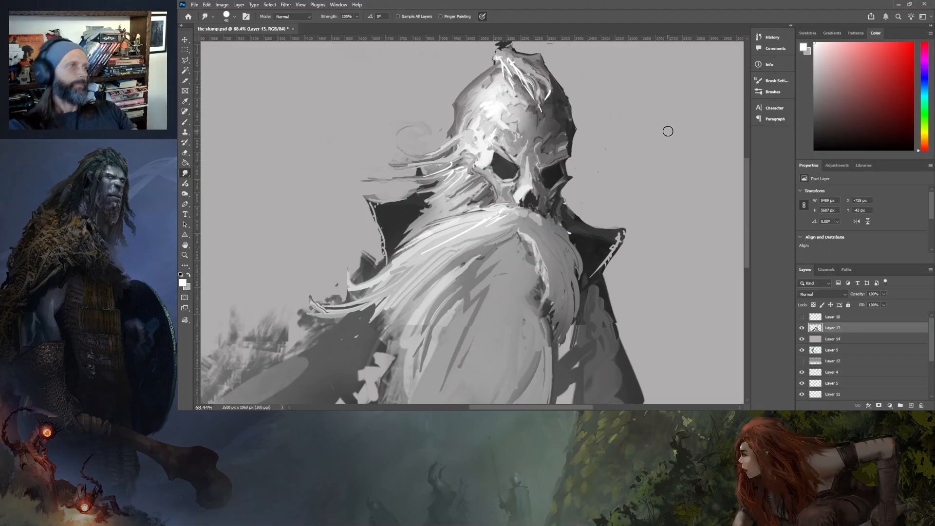
# - Burn a darker midtone shadow beneath the lit cheekbone, between the bone and the side whiskers
pyautogui.scroll(-4, 572, 238)
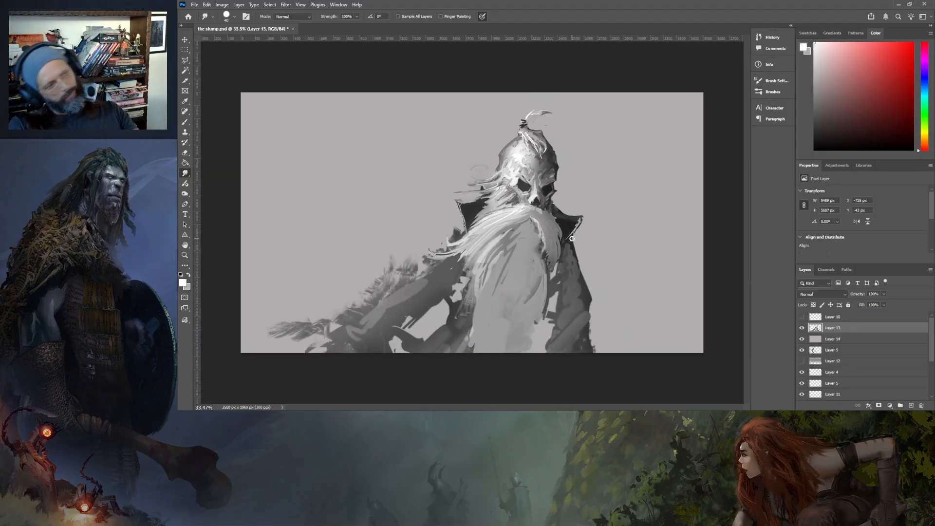
pyautogui.scroll(5, 527, 227)
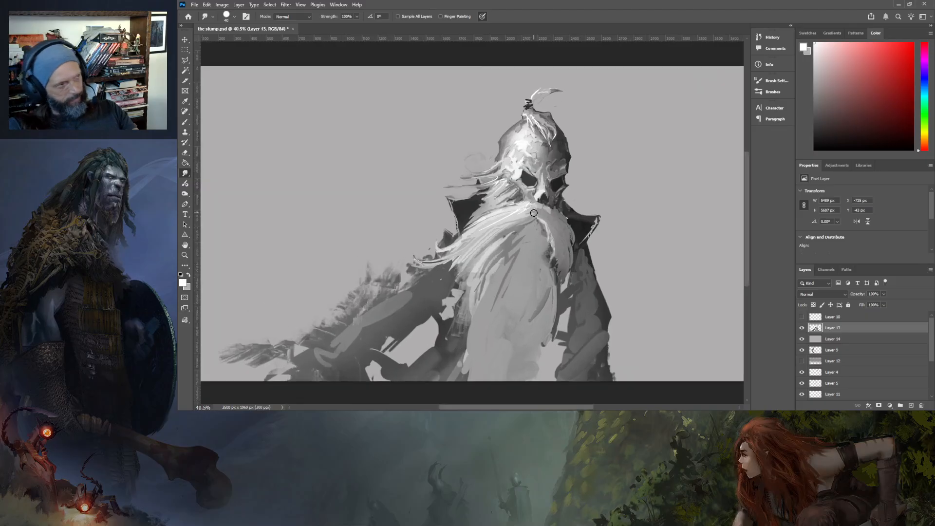
pyautogui.click(184, 195)
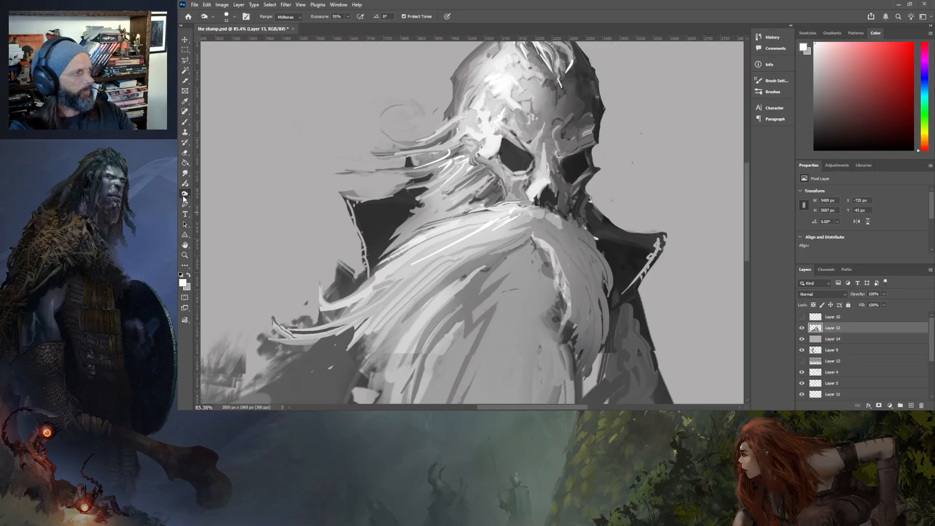
pyautogui.moveTo(470, 163)
pyautogui.mouseDown()
pyautogui.moveTo(503, 182)
pyautogui.moveTo(495, 178)
pyautogui.mouseUp()
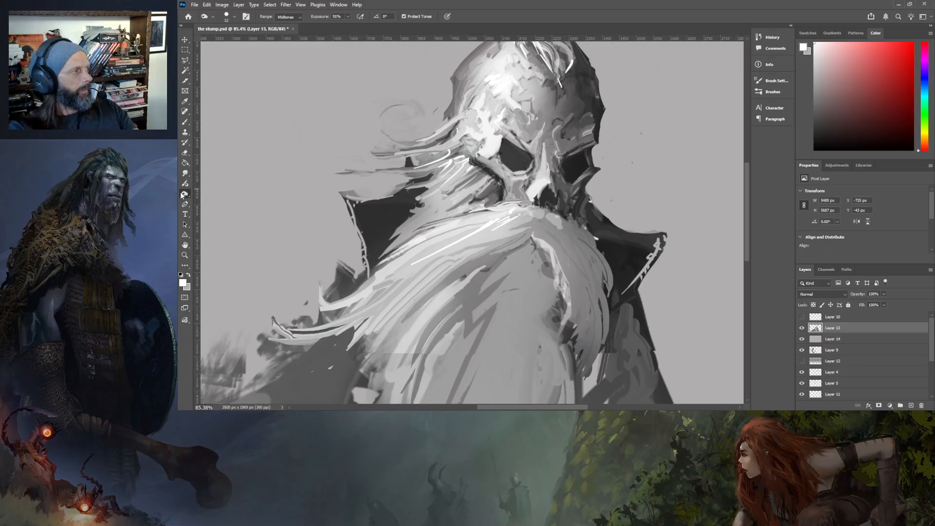
# - Smudge the shadow under the lit cheekbone into the whiskers and reshape the bone's edge from temple to nose
pyautogui.click(186, 174)
pyautogui.moveTo(471, 164); pyautogui.dragTo(506, 186)
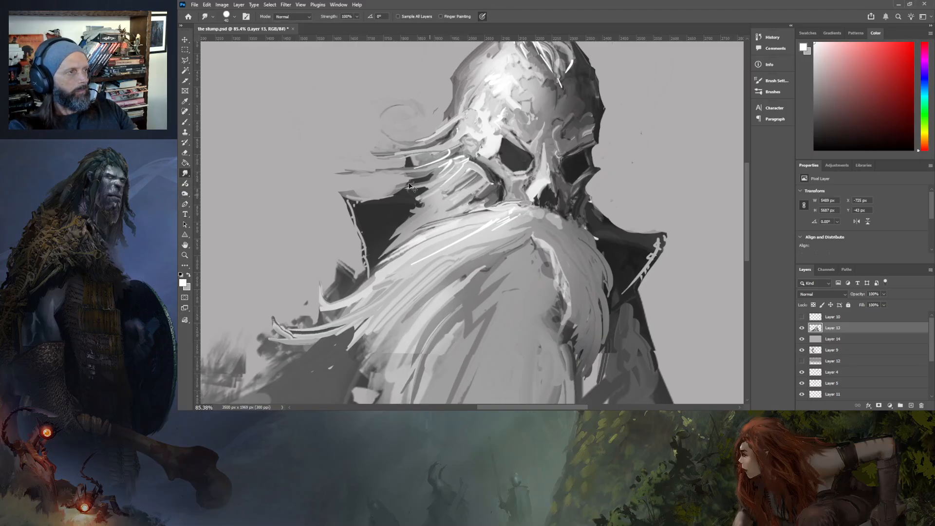
pyautogui.hotkey('ctrl', 'z')
pyautogui.moveTo(498, 175)
pyautogui.mouseDown()
pyautogui.moveTo(457, 151)
pyautogui.moveTo(469, 156)
pyautogui.moveTo(472, 124)
pyautogui.mouseUp()
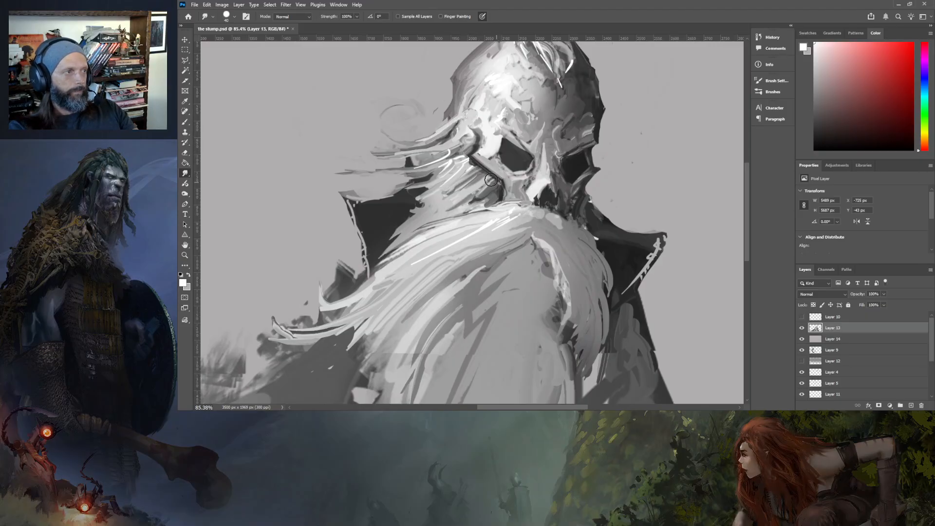
pyautogui.moveTo(470, 164)
pyautogui.mouseDown()
pyautogui.moveTo(486, 202)
pyautogui.moveTo(491, 179)
pyautogui.moveTo(471, 164)
pyautogui.moveTo(499, 183)
pyautogui.moveTo(491, 200)
pyautogui.moveTo(492, 168)
pyautogui.mouseUp()
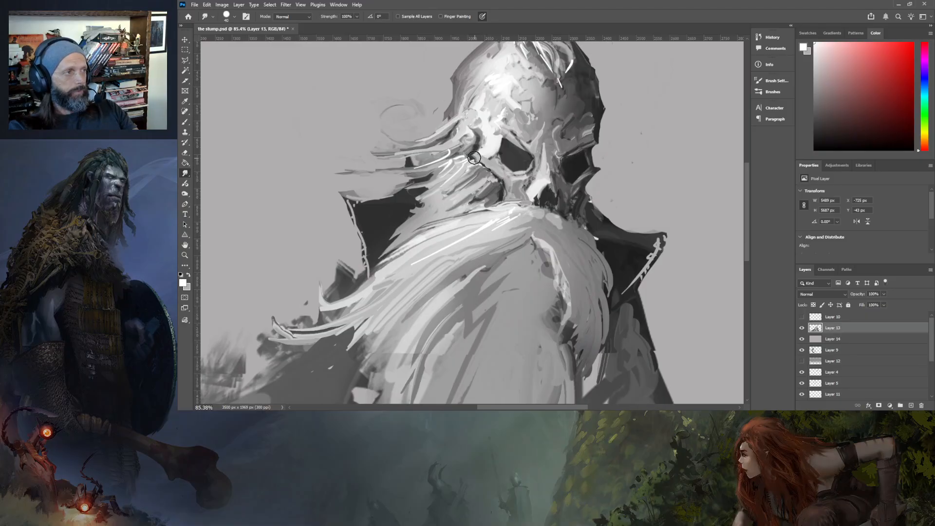
pyautogui.moveTo(485, 162)
pyautogui.mouseDown()
pyautogui.moveTo(485, 142)
pyautogui.moveTo(464, 149)
pyautogui.moveTo(491, 137)
pyautogui.moveTo(466, 155)
pyautogui.moveTo(481, 142)
pyautogui.mouseUp()
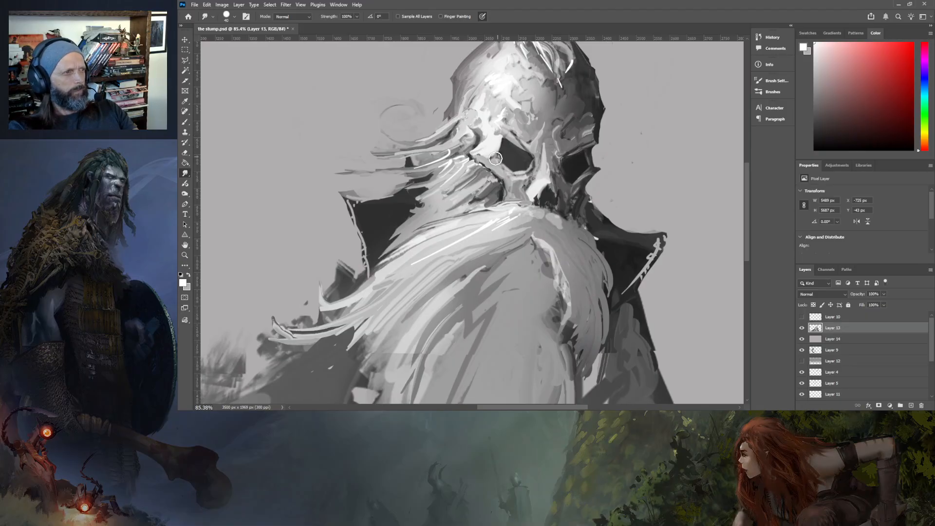
pyautogui.moveTo(495, 154); pyautogui.dragTo(509, 190)
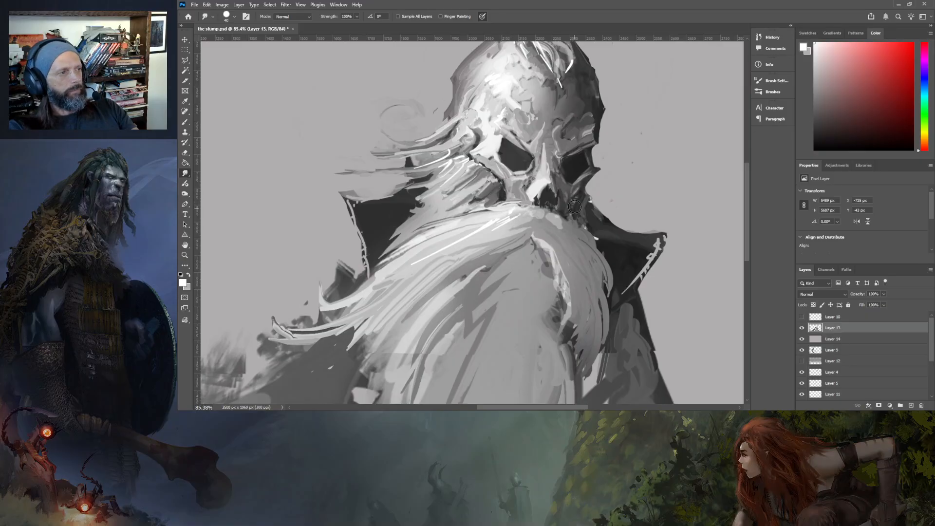
# - Smudge the shaded cheek's lower edge, pull the side whiskers back over the collar, and soften the temple's outer edge
pyautogui.moveTo(565, 219)
pyautogui.mouseDown()
pyautogui.moveTo(570, 206)
pyautogui.moveTo(586, 221)
pyautogui.moveTo(578, 205)
pyautogui.moveTo(590, 208)
pyautogui.moveTo(593, 194)
pyautogui.mouseUp()
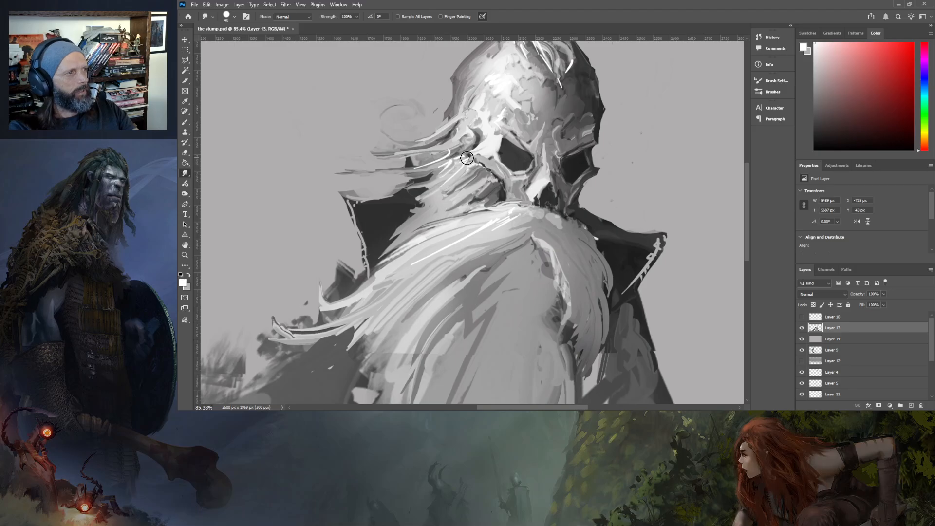
pyautogui.moveTo(456, 167)
pyautogui.mouseDown()
pyautogui.moveTo(464, 160)
pyautogui.moveTo(433, 184)
pyautogui.moveTo(446, 194)
pyautogui.moveTo(430, 209)
pyautogui.moveTo(447, 187)
pyautogui.moveTo(427, 201)
pyautogui.mouseUp()
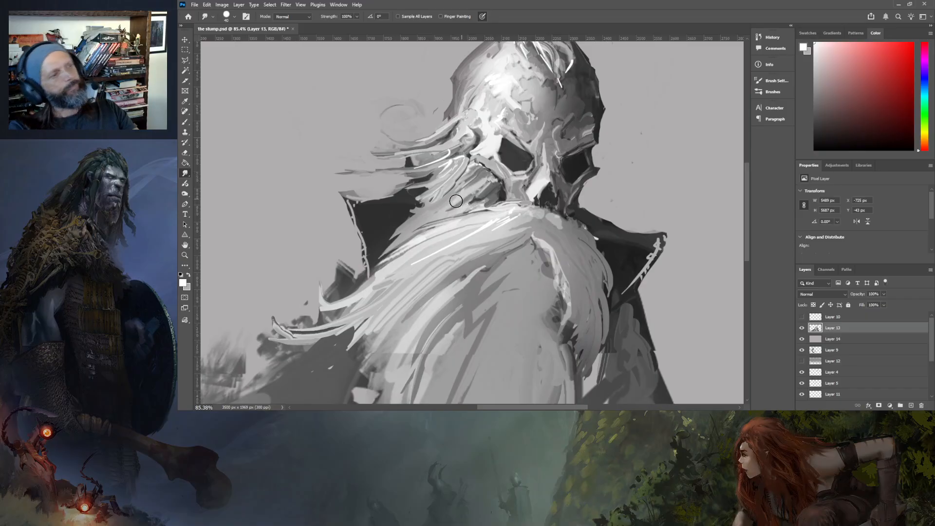
pyautogui.moveTo(470, 101)
pyautogui.mouseDown()
pyautogui.moveTo(492, 80)
pyautogui.moveTo(488, 63)
pyautogui.moveTo(464, 103)
pyautogui.moveTo(461, 90)
pyautogui.mouseUp()
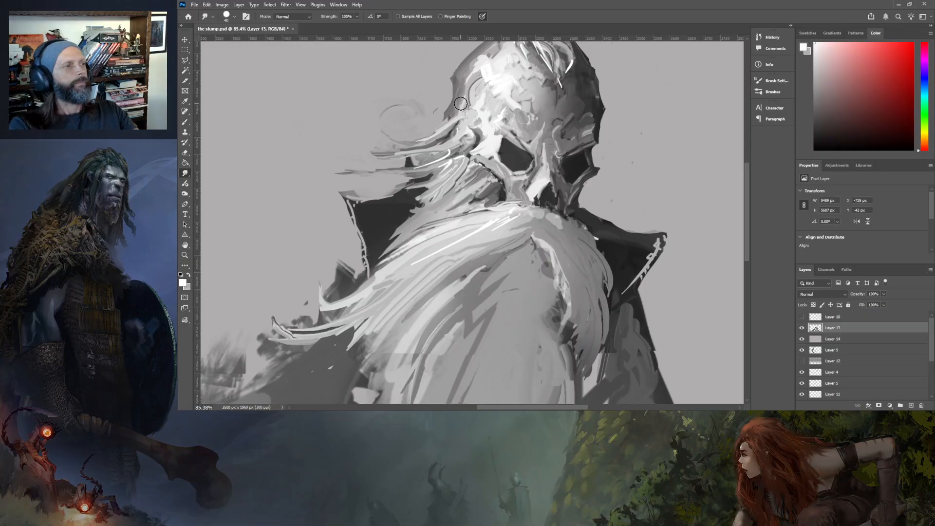
# - Hide the plain grey Layer 14 and dodge the midtones of the wispy hair beside the skull
pyautogui.scroll(-1, 478, 176)
pyautogui.scroll(-8, 478, 178)
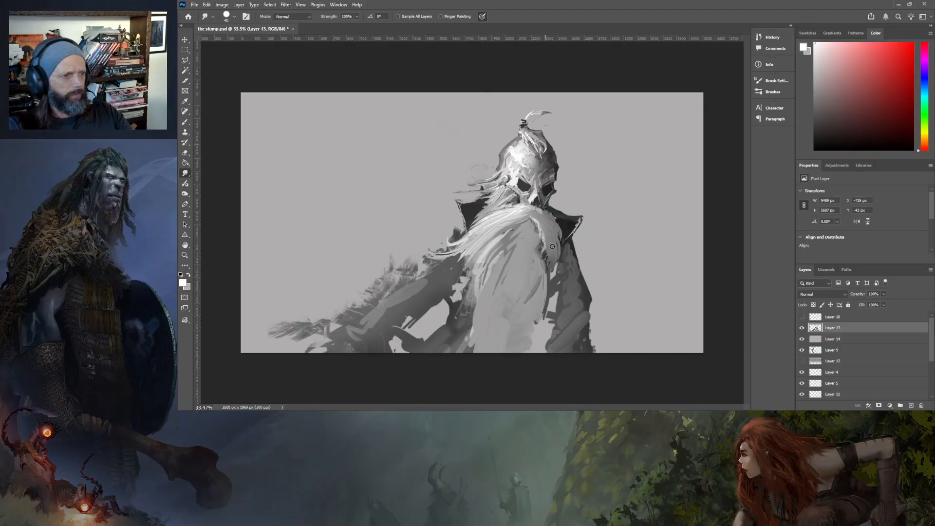
pyautogui.click(801, 339)
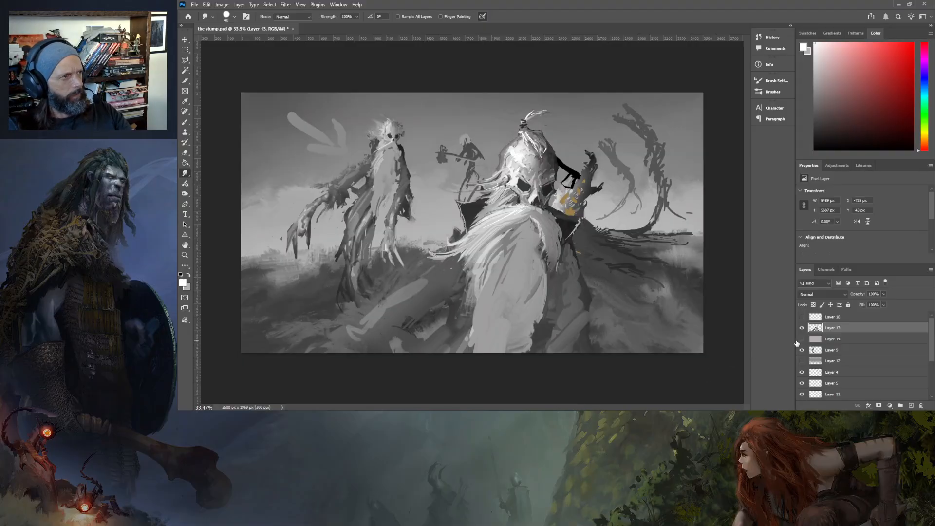
pyautogui.scroll(2, 454, 228)
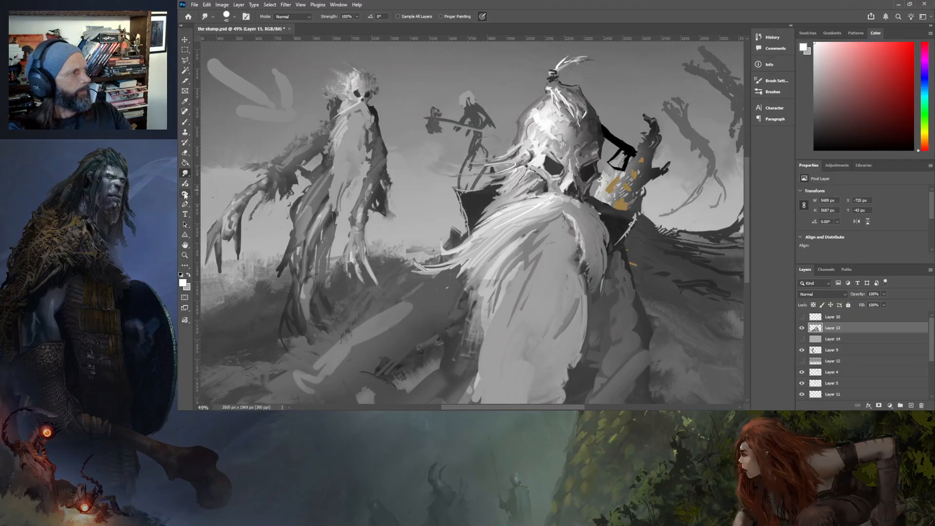
pyautogui.click(185, 194)
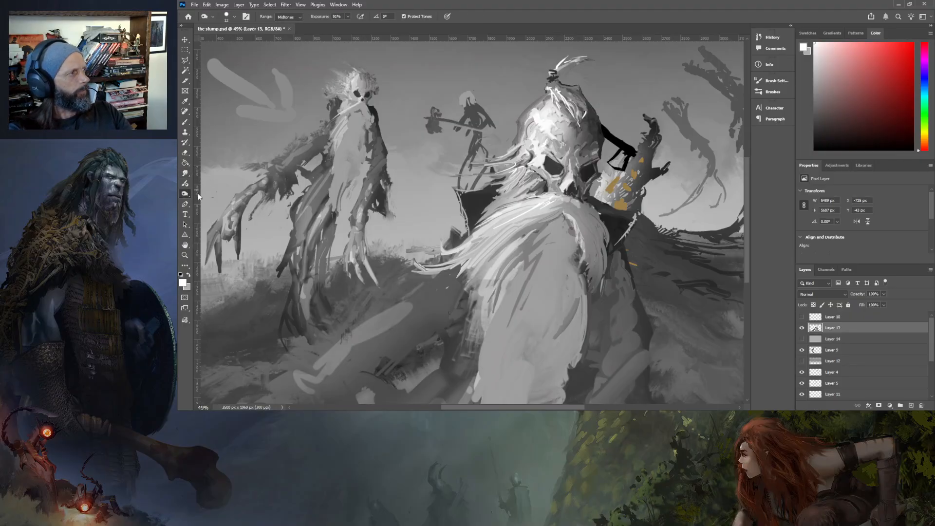
pyautogui.click(206, 194)
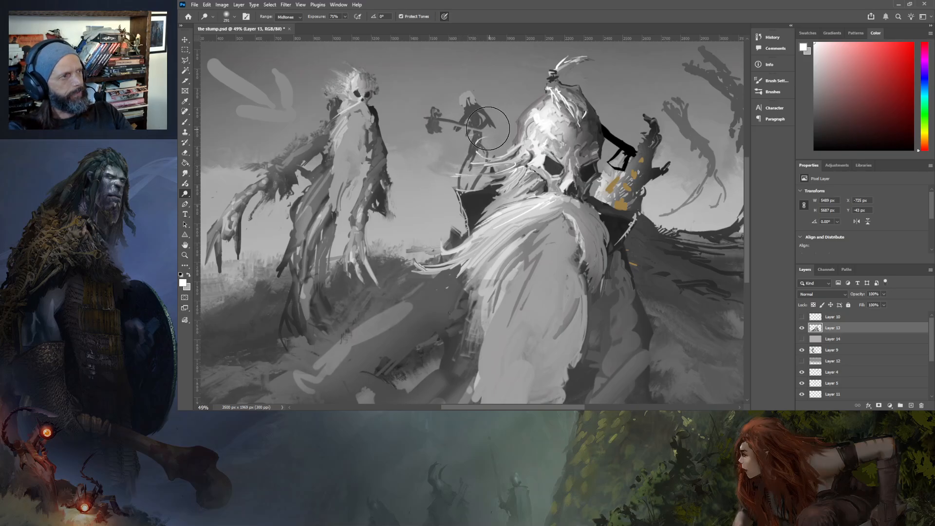
pyautogui.moveTo(486, 127)
pyautogui.mouseDown()
pyautogui.moveTo(499, 132)
pyautogui.moveTo(489, 129)
pyautogui.mouseUp()
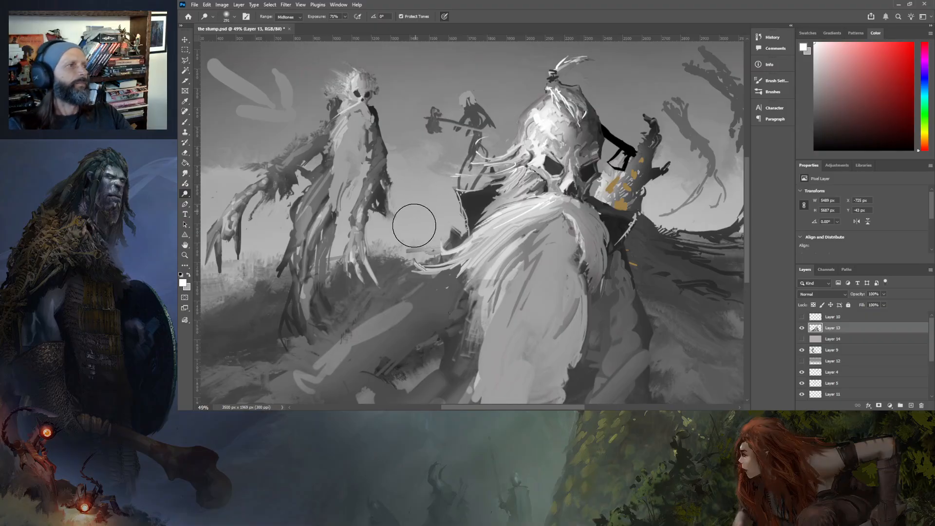
# - Dodge the midtones along both collar points and show the plain grey Layer 14 again
pyautogui.scroll(-5, 633, 247)
pyautogui.scroll(5, 519, 239)
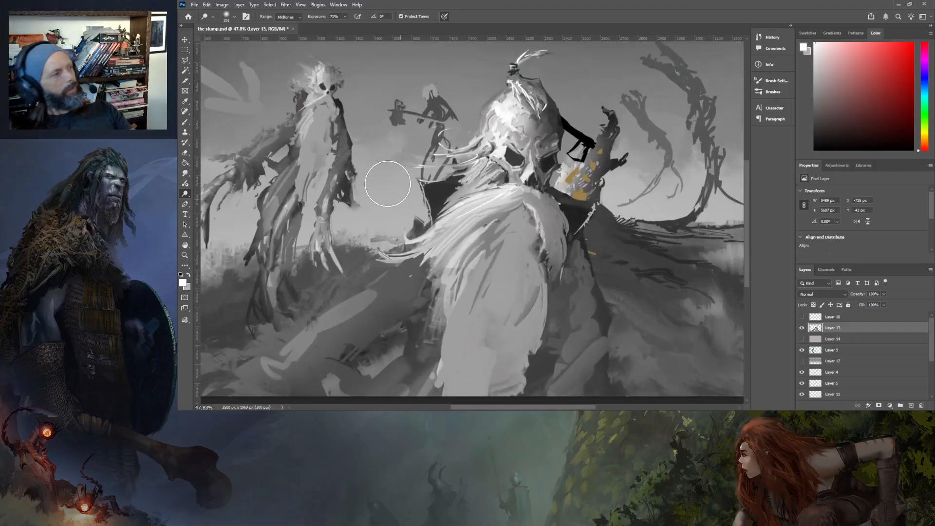
pyautogui.moveTo(424, 187); pyautogui.dragTo(445, 179)
pyautogui.moveTo(581, 205); pyautogui.dragTo(590, 221)
pyautogui.hotkey('ctrl', '0')
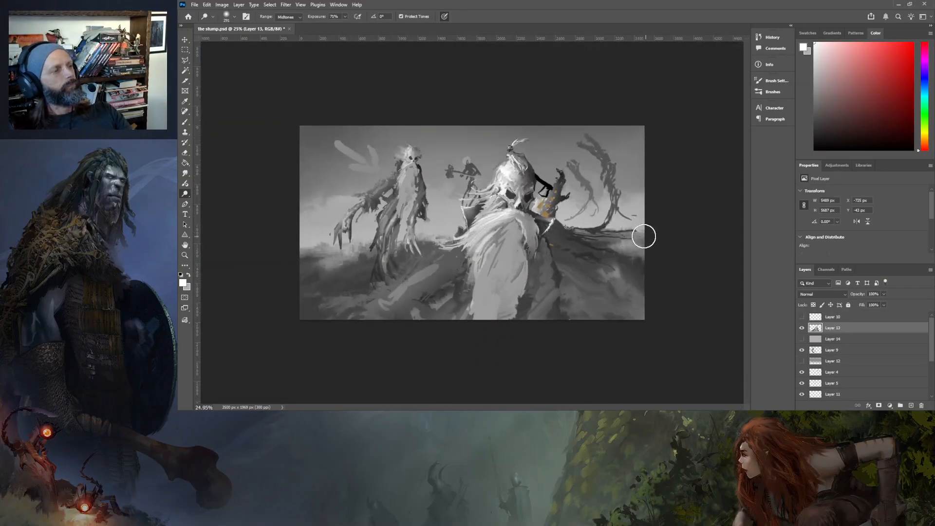
pyautogui.click(801, 339)
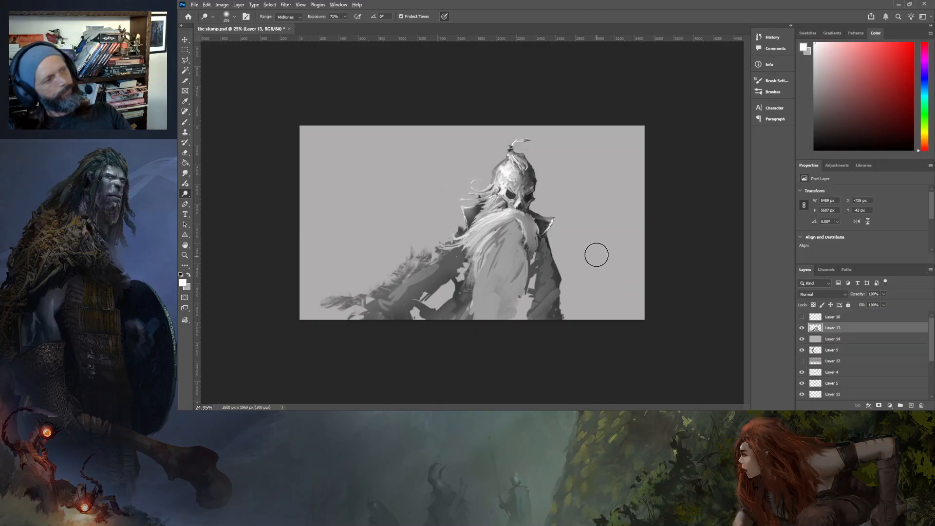
# - Scale the creature on Layer 13 down to about 60% and reposition it near the middle of the canvas
pyautogui.moveTo(569, 222); pyautogui.dragTo(590, 215)
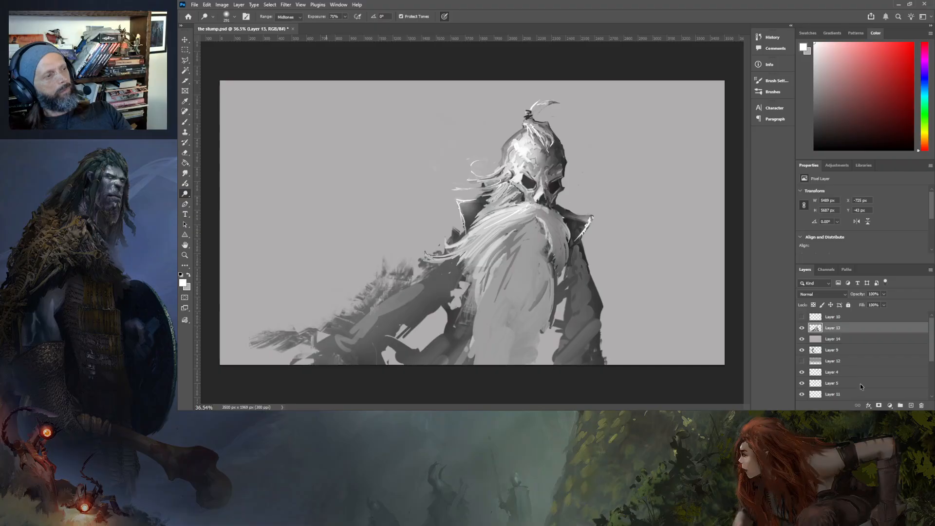
pyautogui.scroll(-2, 584, 165)
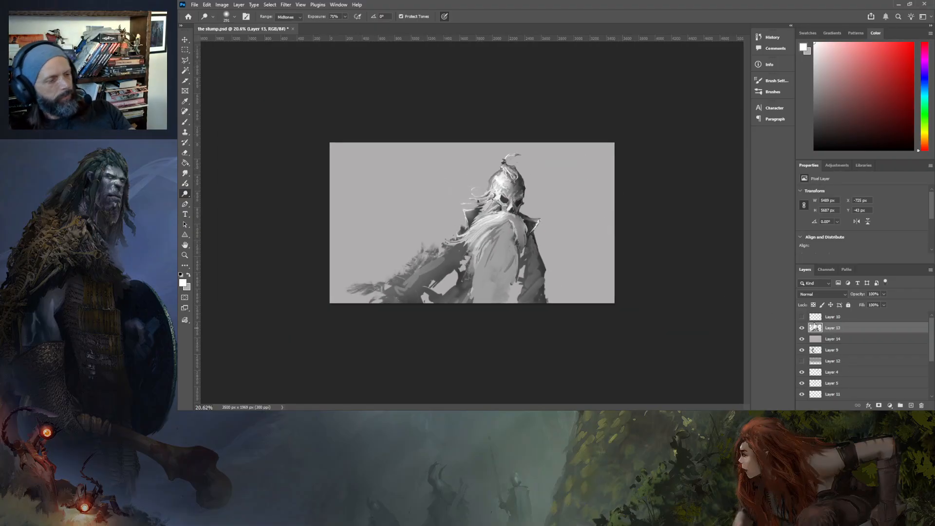
pyautogui.hotkey('ctrl', 't')
pyautogui.moveTo(270, 140); pyautogui.dragTo(372, 240)
pyautogui.moveTo(557, 329); pyautogui.dragTo(467, 215)
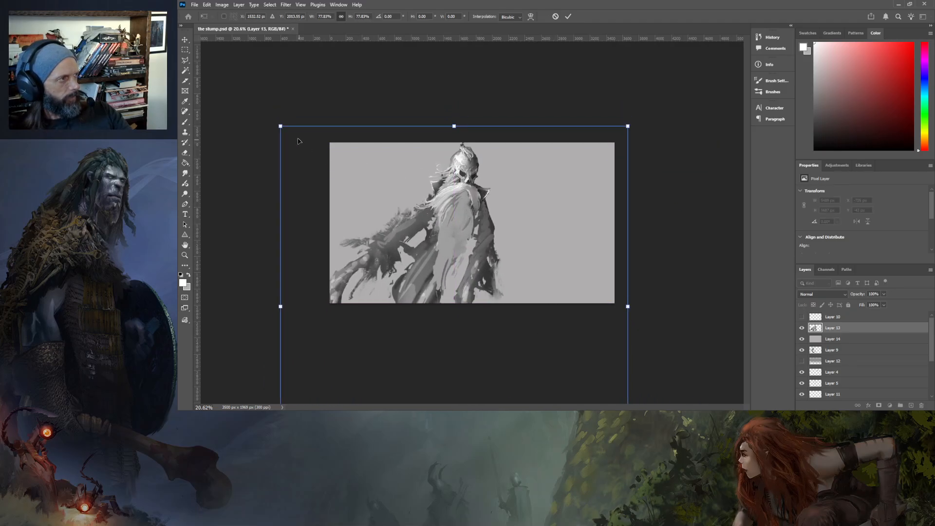
pyautogui.moveTo(280, 126); pyautogui.dragTo(358, 206)
pyautogui.moveTo(462, 280); pyautogui.dragTo(439, 219)
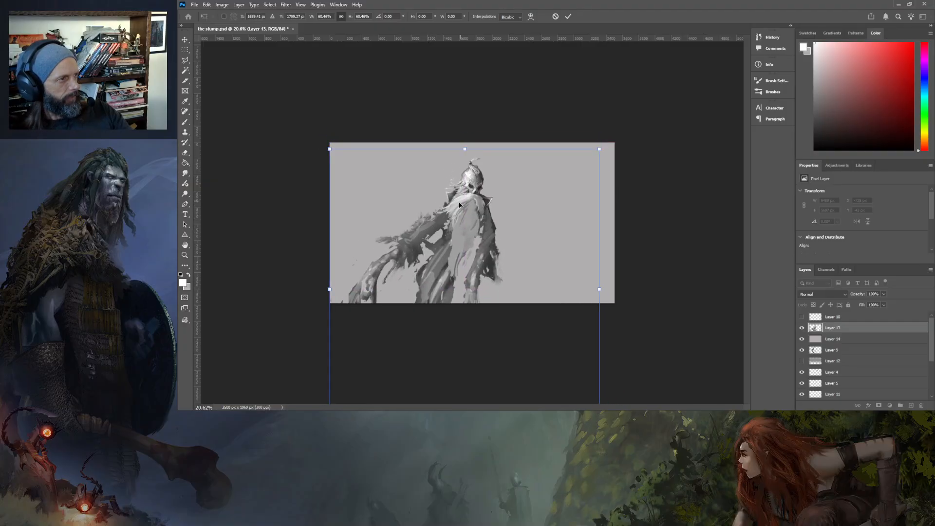
pyautogui.scroll(2, 476, 269)
pyautogui.press('Return')
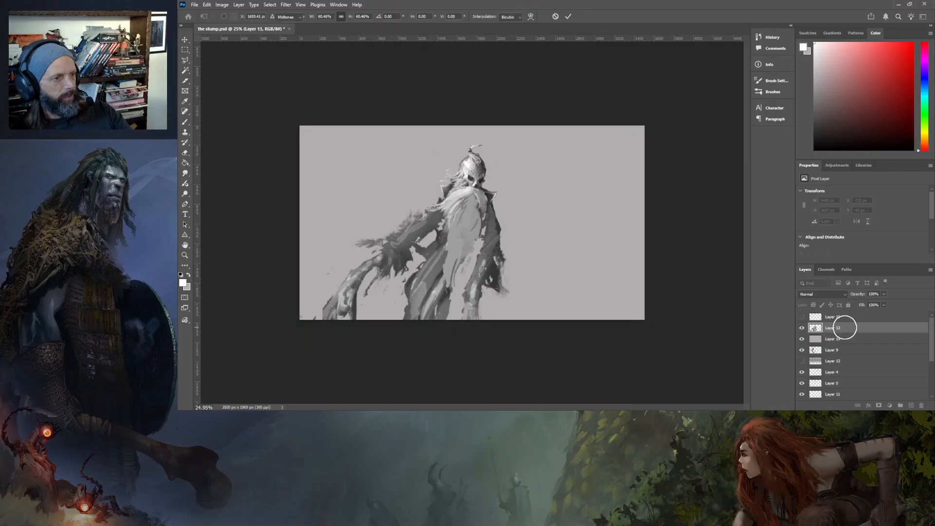
pyautogui.press('Return')
pyautogui.press('v')
pyautogui.keyDown('ctrl'); pyautogui.click(540, 277); pyautogui.keyUp('ctrl')
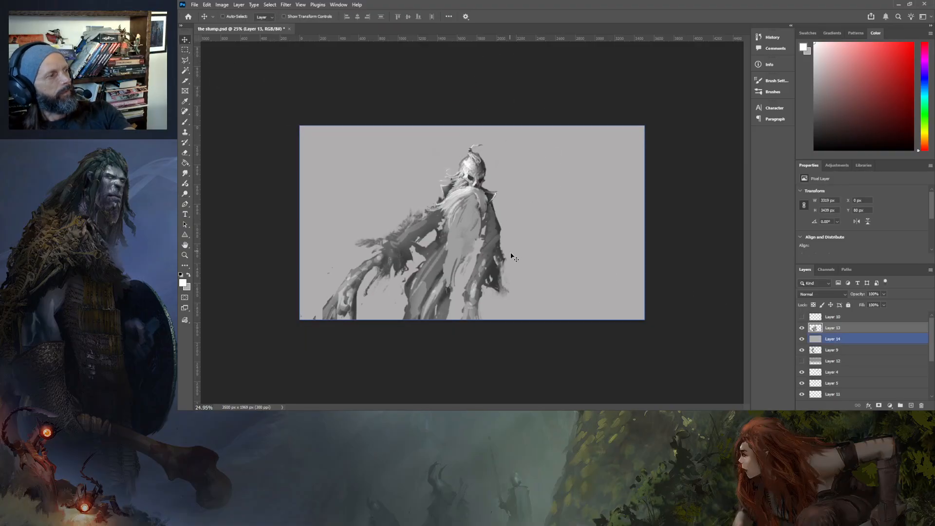
# - Smudge the coat between the trailing arm and the beard into long ragged strands sweeping down and back
pyautogui.scroll(1, 521, 302)
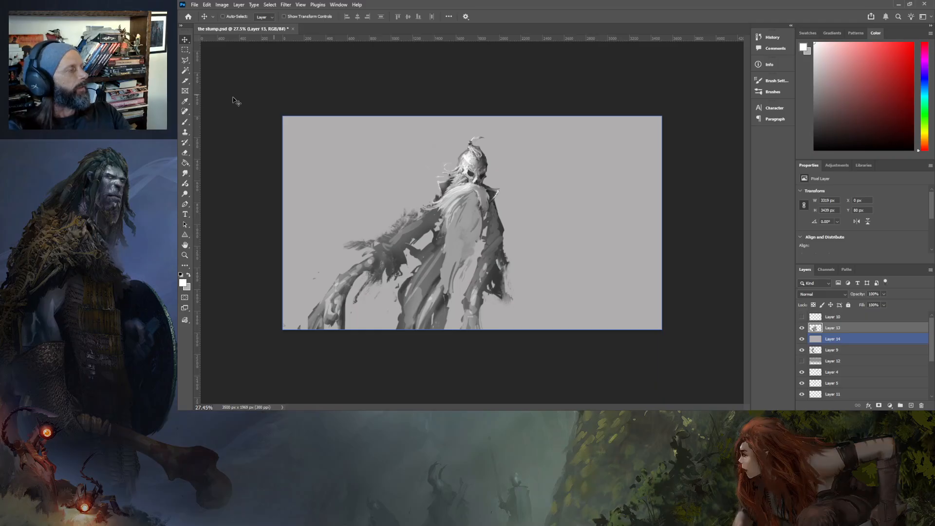
pyautogui.click(185, 173)
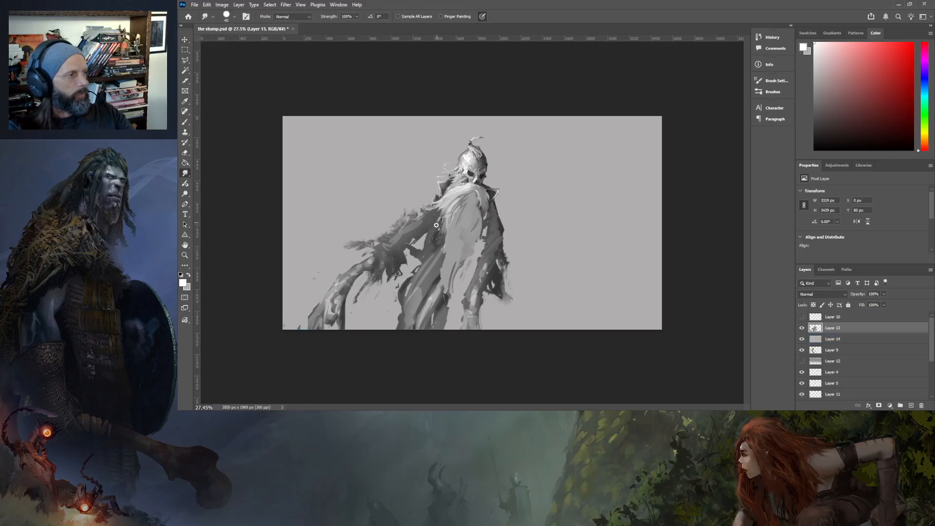
pyautogui.moveTo(430, 237)
pyautogui.mouseDown()
pyautogui.moveTo(375, 312)
pyautogui.moveTo(404, 295)
pyautogui.moveTo(393, 300)
pyautogui.mouseUp()
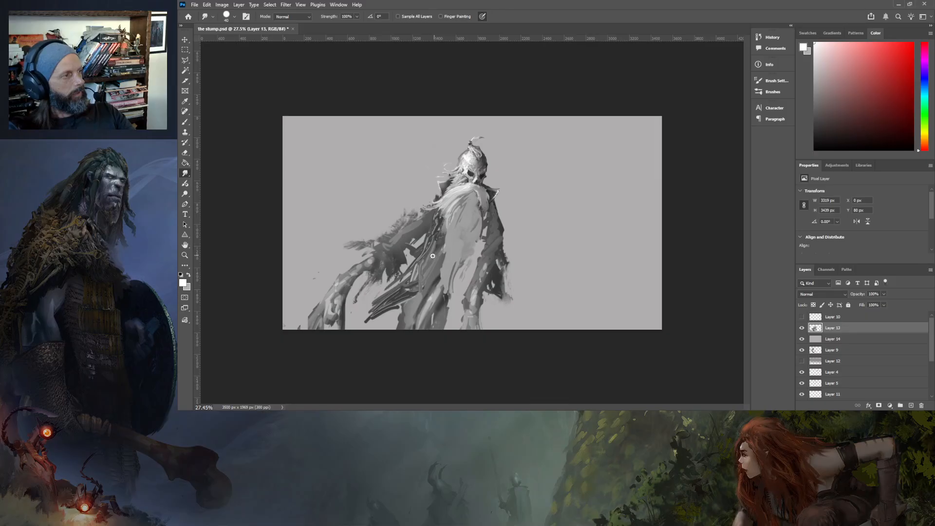
pyautogui.moveTo(424, 282)
pyautogui.mouseDown()
pyautogui.moveTo(439, 231)
pyautogui.moveTo(426, 307)
pyautogui.moveTo(429, 297)
pyautogui.moveTo(443, 319)
pyautogui.moveTo(433, 318)
pyautogui.mouseUp()
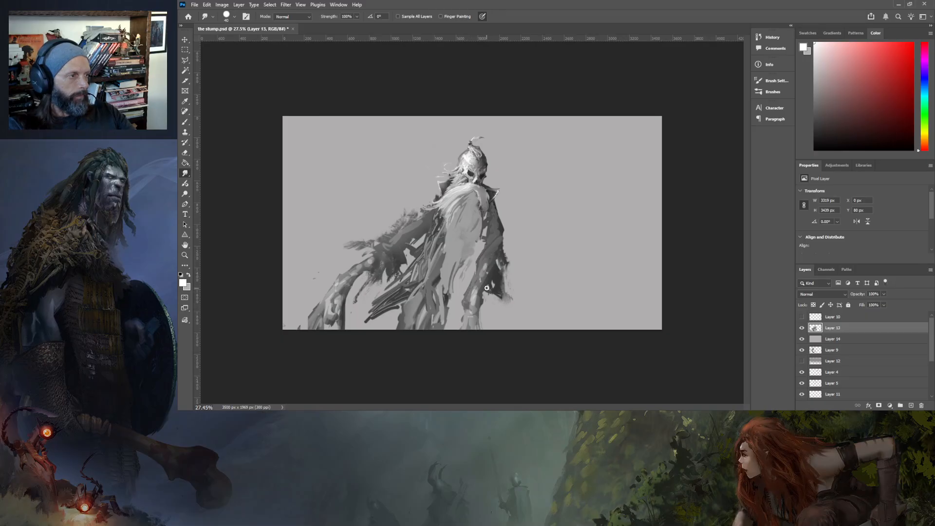
# - Smudge the lower sleeve on the creature's shaded side into pointed tatters around the forearm
pyautogui.moveTo(483, 290)
pyautogui.mouseDown()
pyautogui.moveTo(464, 291)
pyautogui.moveTo(518, 272)
pyautogui.moveTo(512, 301)
pyautogui.moveTo(497, 292)
pyautogui.moveTo(520, 301)
pyautogui.moveTo(499, 291)
pyautogui.moveTo(512, 313)
pyautogui.moveTo(508, 282)
pyautogui.mouseUp()
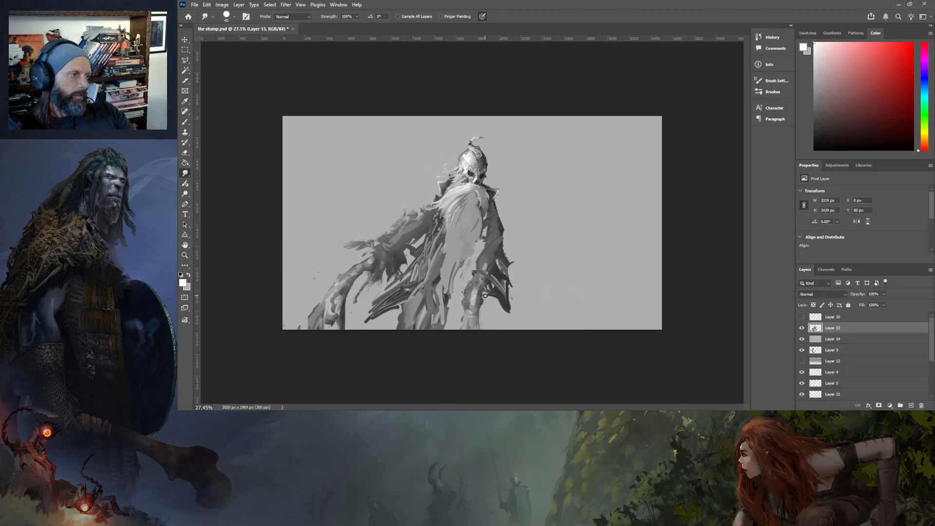
pyautogui.moveTo(504, 309); pyautogui.dragTo(522, 314)
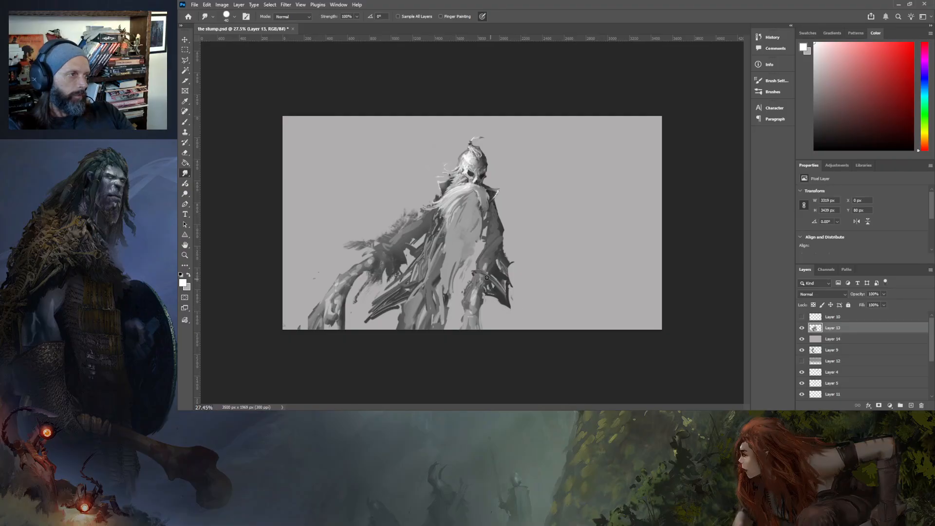
pyautogui.moveTo(495, 264); pyautogui.dragTo(472, 268)
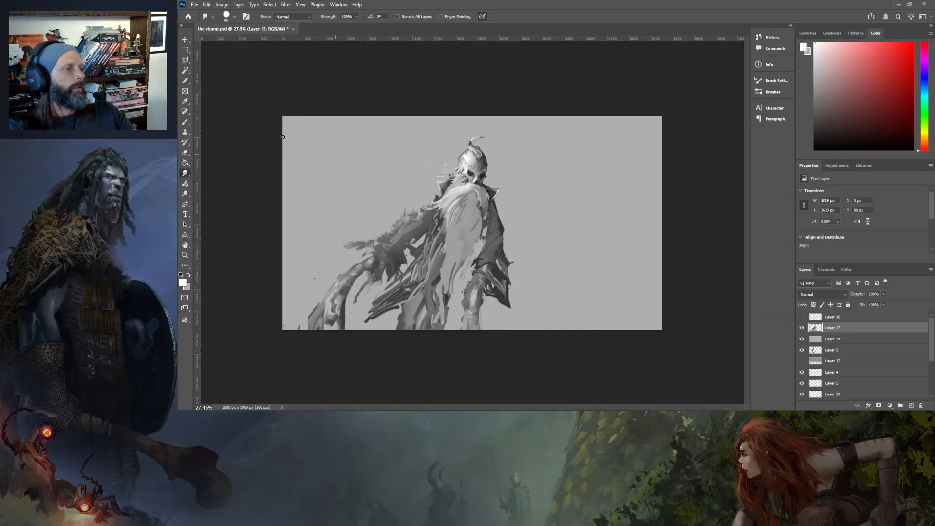
# - Shrink the Dodge brush and lighten the midtones along the shaded-side sleeve and forearm
pyautogui.click(185, 193)
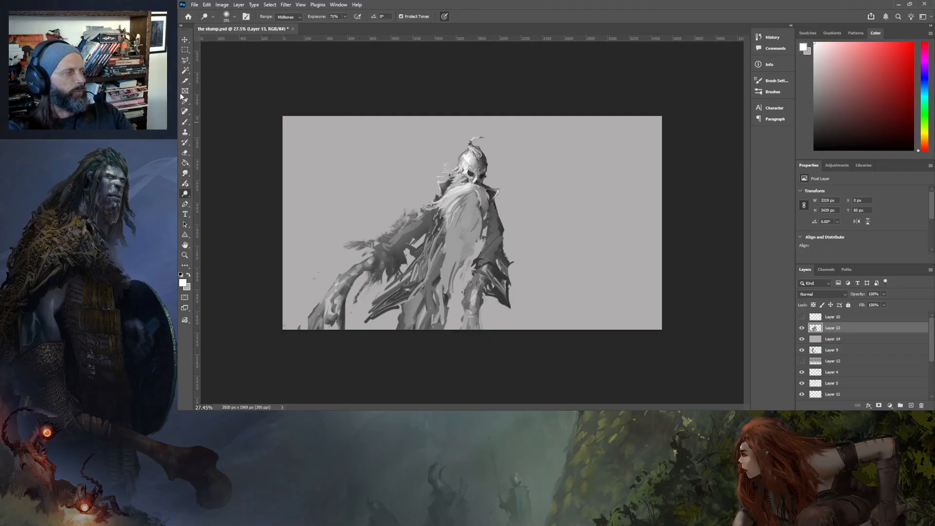
pyautogui.press('[')
pyautogui.press('[')
pyautogui.press('[')
pyautogui.press('[')
pyautogui.press('[')
pyautogui.press('[')
pyautogui.press('[')
pyautogui.press('[')
pyautogui.press('[')
pyautogui.press('[')
pyautogui.press('[')
pyautogui.press('[')
pyautogui.press('[')
pyautogui.press('[')
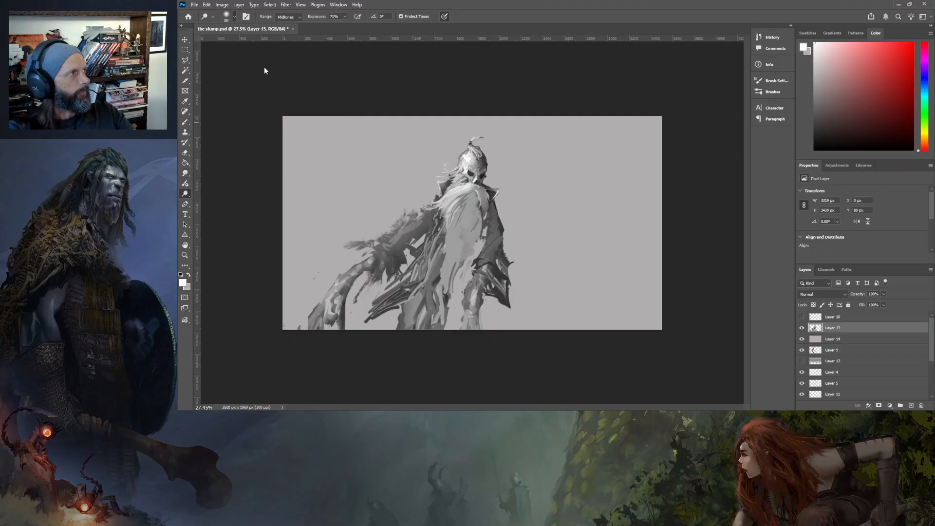
pyautogui.moveTo(480, 266); pyautogui.dragTo(498, 246)
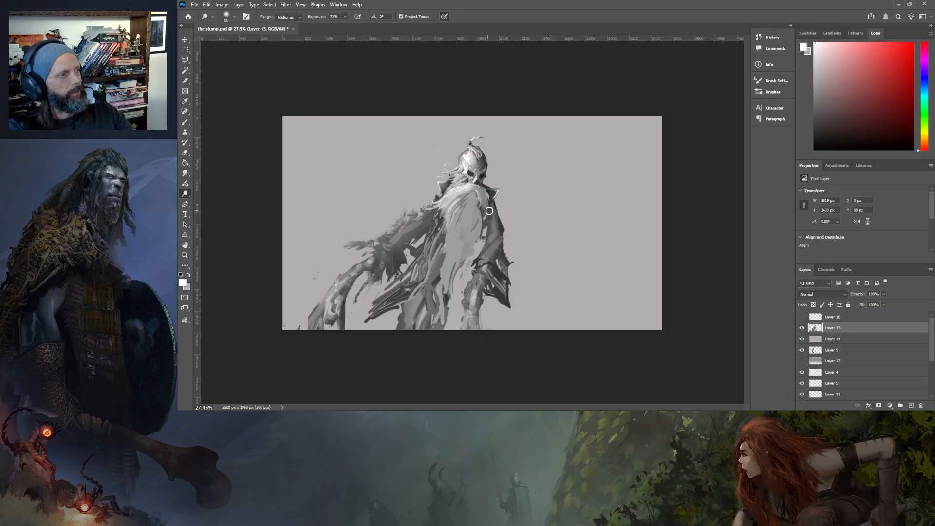
pyautogui.moveTo(492, 246); pyautogui.dragTo(477, 268)
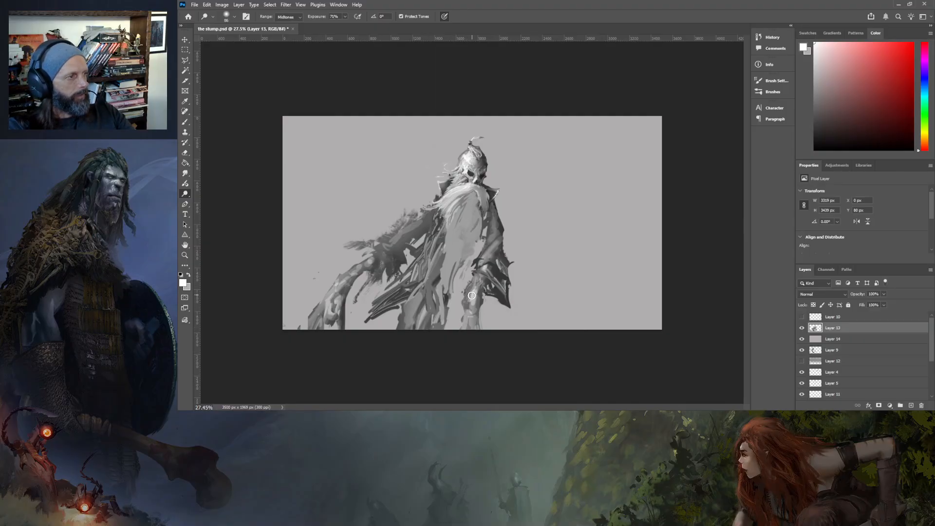
pyautogui.moveTo(466, 305); pyautogui.dragTo(471, 314)
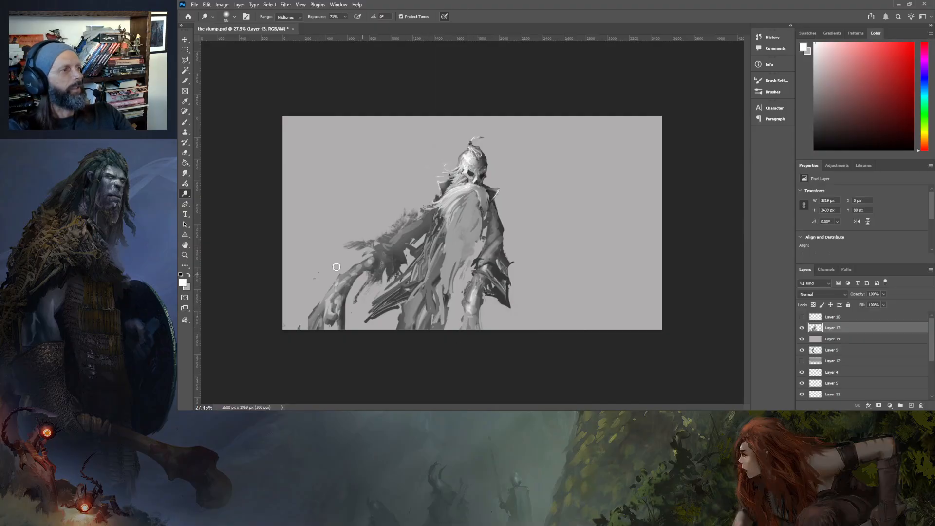
# - Smudge the fur on the trailing shoulder into a long pointed cape edge blown back from the body
pyautogui.click(182, 174)
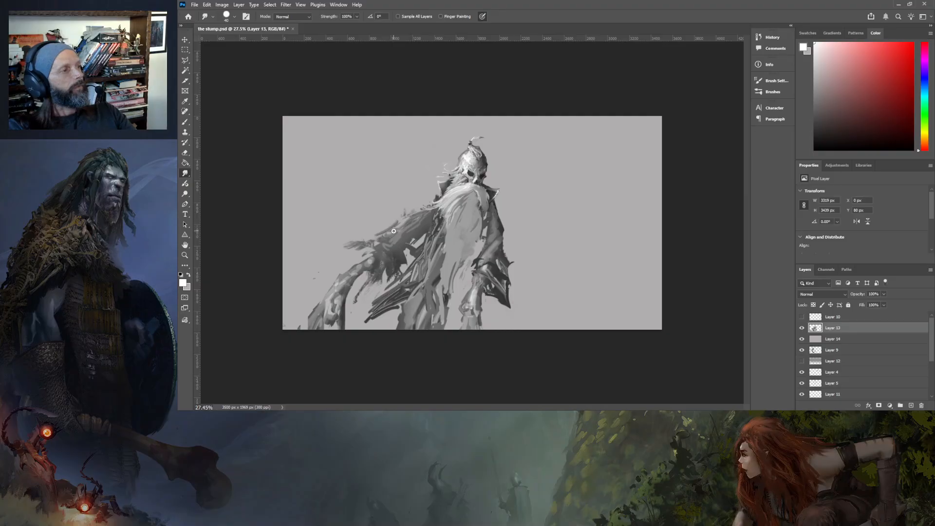
pyautogui.moveTo(370, 239); pyautogui.dragTo(336, 249)
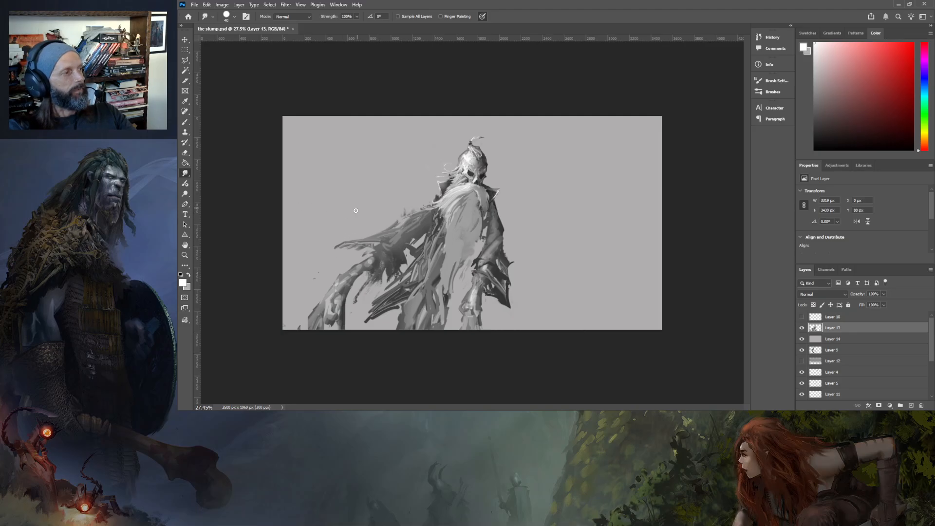
# - Add a new layer and sketch a raised, gnarled forearm from the trailing sleeve using a dark gray sampled from the coat
pyautogui.click(911, 405)
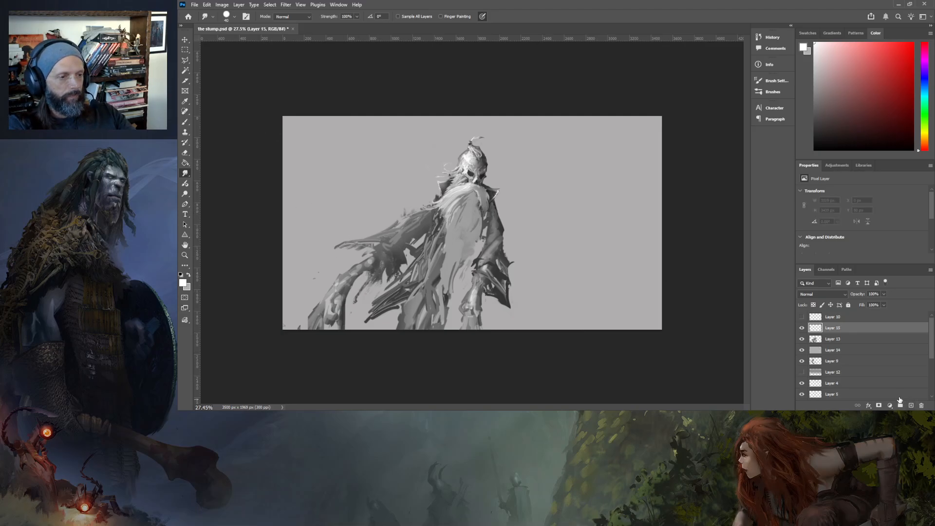
pyautogui.click(185, 121)
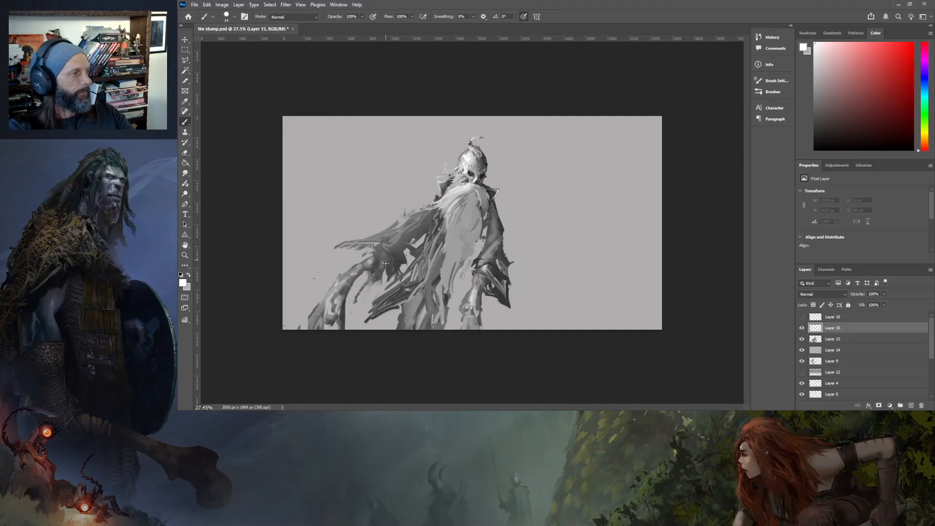
pyautogui.click(185, 102)
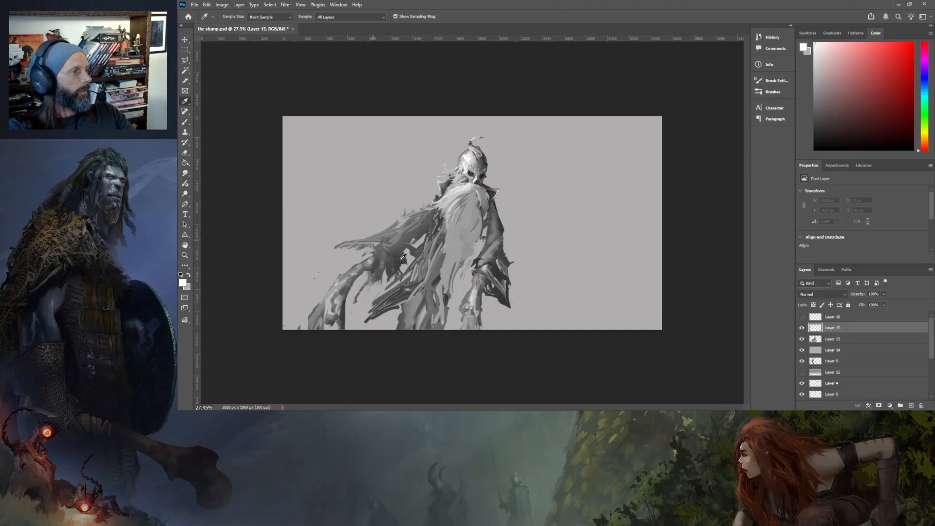
pyautogui.click(501, 293)
pyautogui.click(185, 122)
pyautogui.moveTo(375, 249)
pyautogui.mouseDown()
pyautogui.moveTo(357, 227)
pyautogui.moveTo(371, 233)
pyautogui.moveTo(372, 242)
pyautogui.moveTo(354, 230)
pyautogui.moveTo(368, 233)
pyautogui.moveTo(354, 194)
pyautogui.moveTo(342, 207)
pyautogui.moveTo(314, 191)
pyautogui.mouseUp()
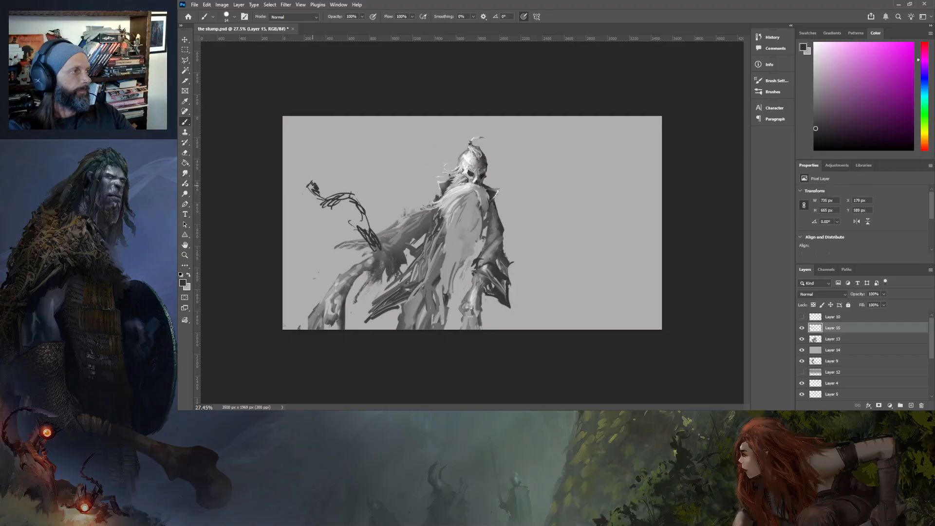
# - Sketch twisted, branch-like fingers on the raised hand and thicken the lines where the forearm meets the sleeve
pyautogui.moveTo(327, 194); pyautogui.dragTo(360, 188)
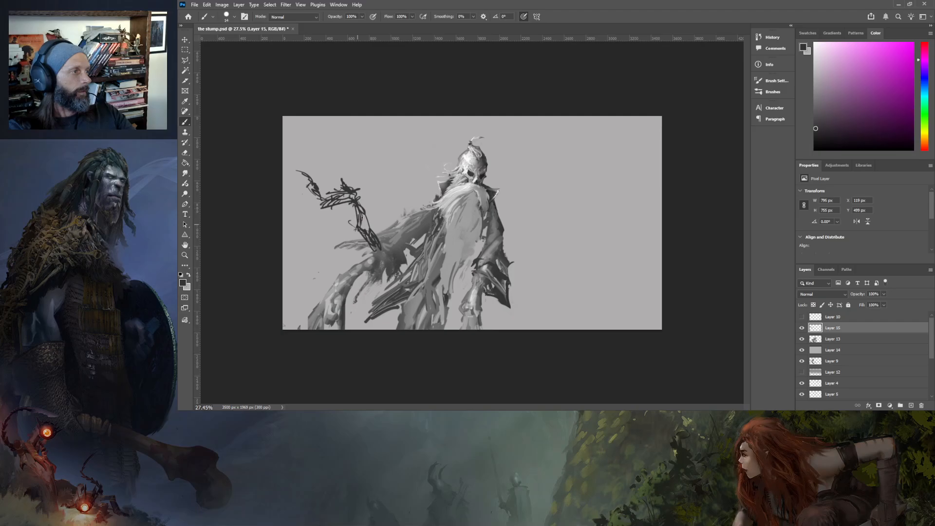
pyautogui.moveTo(384, 250)
pyautogui.mouseDown()
pyautogui.moveTo(366, 251)
pyautogui.moveTo(384, 261)
pyautogui.mouseUp()
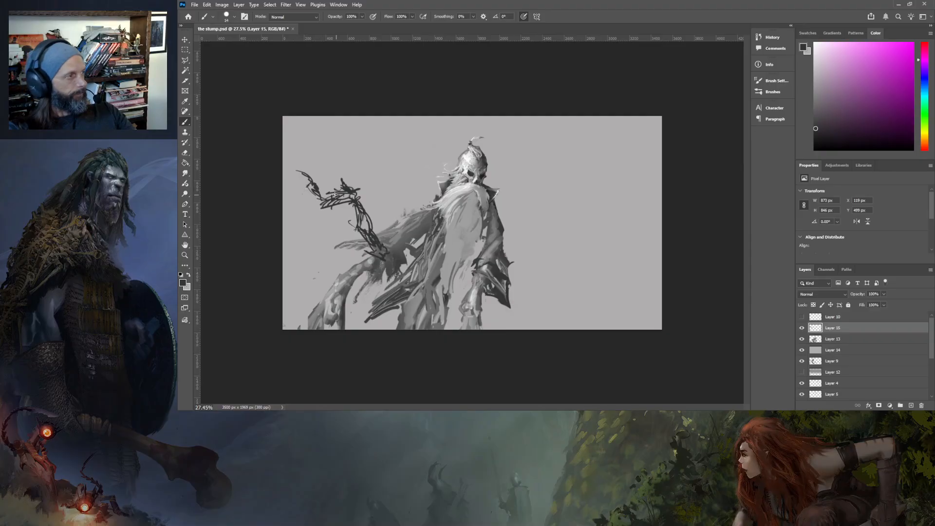
pyautogui.moveTo(325, 185); pyautogui.dragTo(327, 197)
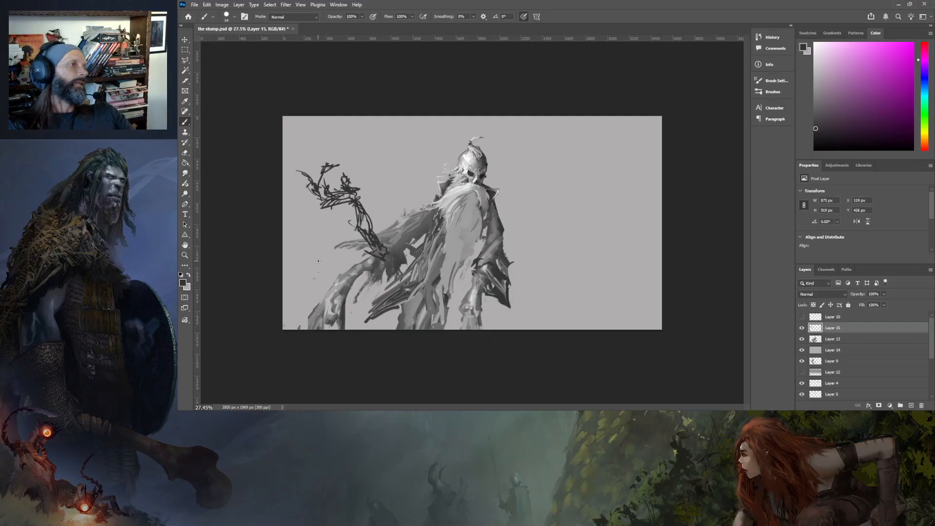
# - Scale the arm sketch and creature layers together to 74.7% and move them up within the canvas
pyautogui.keyDown('shift'); pyautogui.click(833, 343); pyautogui.keyUp('shift')
pyautogui.hotkey('ctrl', 't')
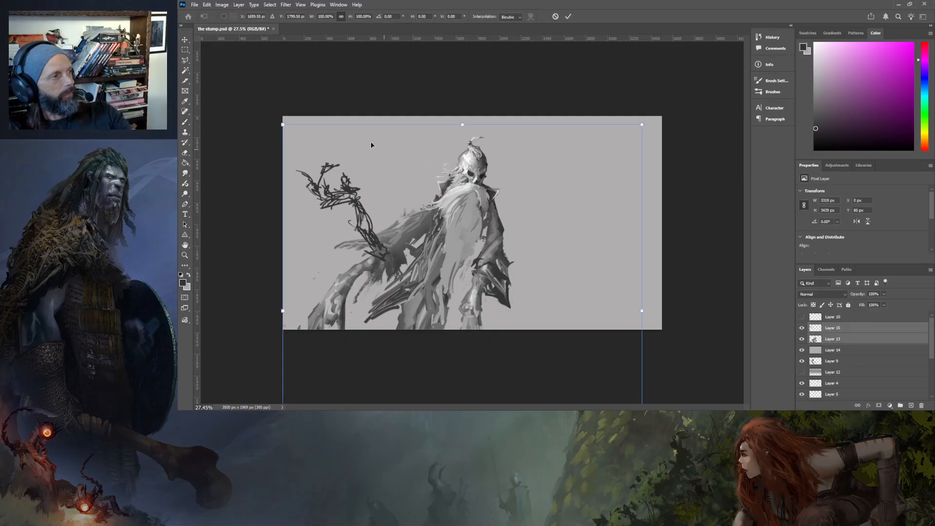
pyautogui.moveTo(281, 124); pyautogui.dragTo(371, 217)
pyautogui.moveTo(453, 263); pyautogui.dragTo(399, 175)
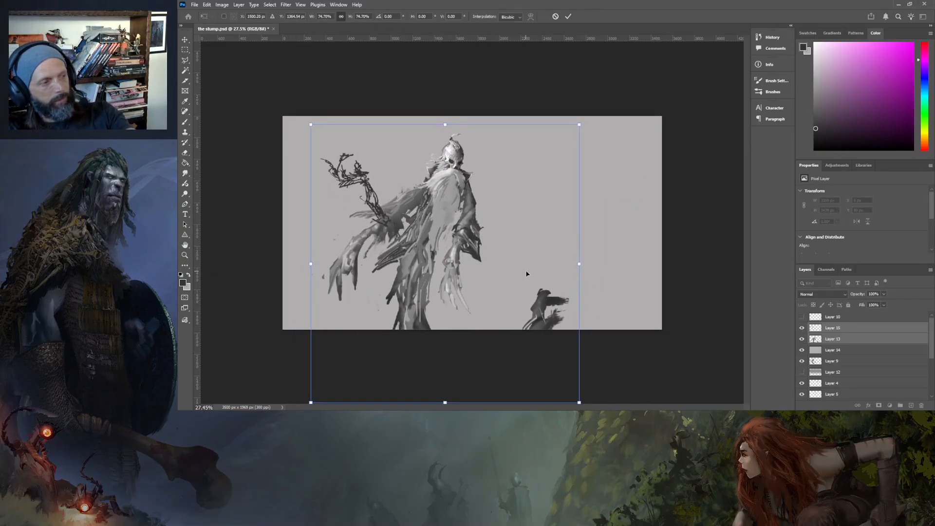
pyautogui.press('Return')
pyautogui.press('b')
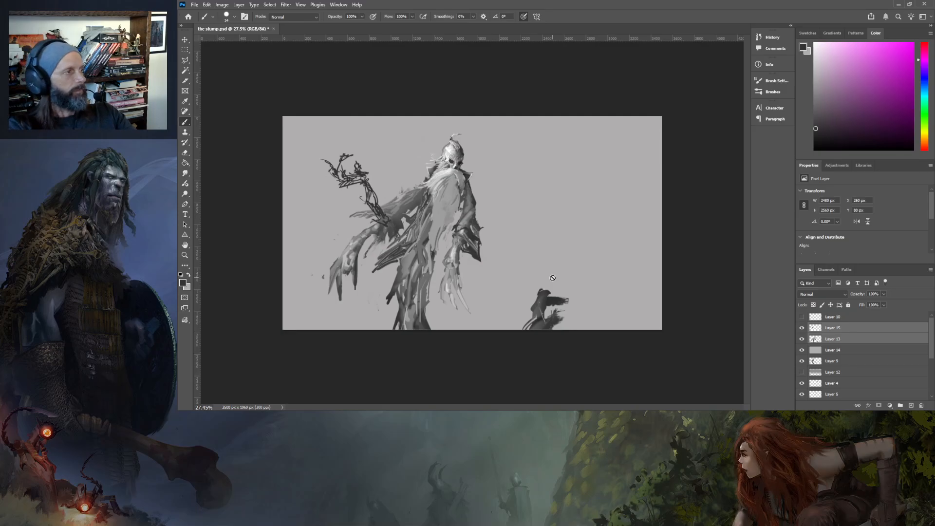
# - On Layer 13, smudge the hanging forearm on the shaded side downward into a longer, fuller arm and hand
pyautogui.click(842, 339)
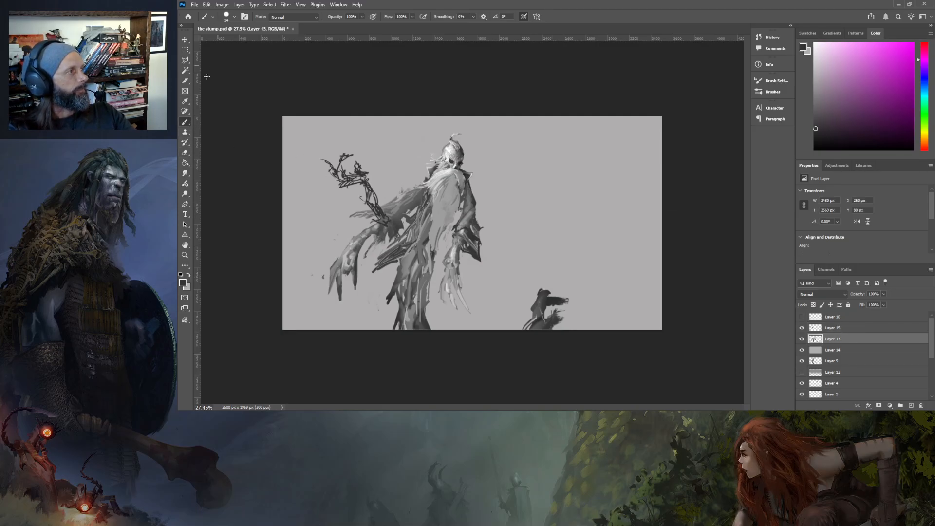
pyautogui.click(185, 173)
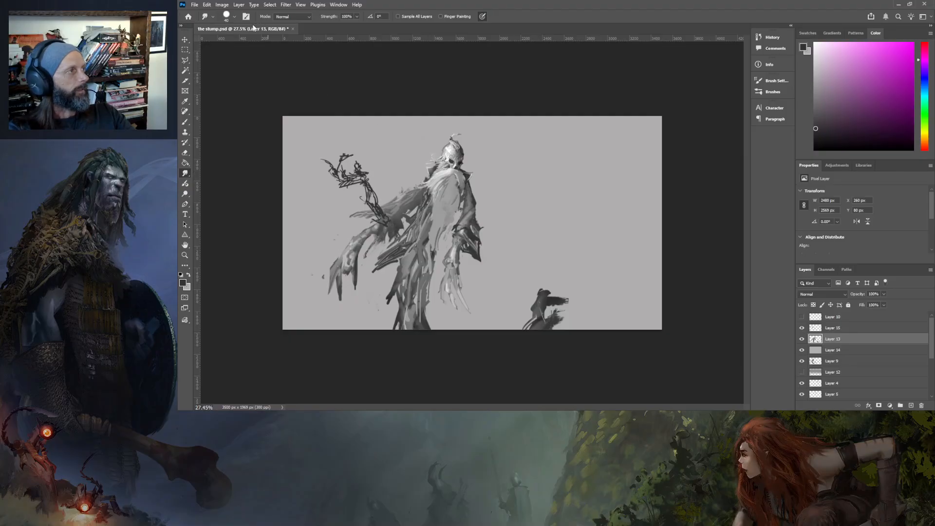
pyautogui.click(238, 46)
pyautogui.moveTo(448, 264)
pyautogui.mouseDown()
pyautogui.moveTo(442, 293)
pyautogui.moveTo(442, 284)
pyautogui.moveTo(452, 300)
pyautogui.moveTo(441, 316)
pyautogui.moveTo(460, 321)
pyautogui.mouseUp()
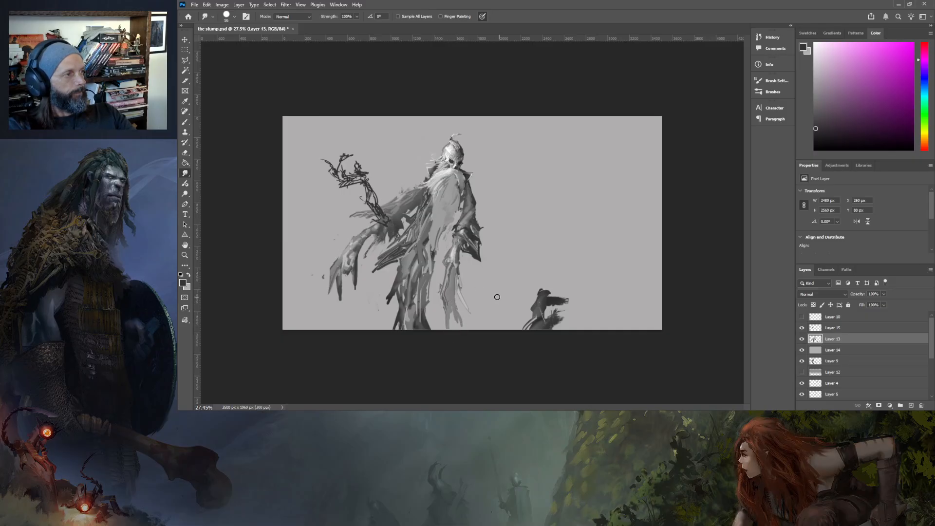
pyautogui.moveTo(461, 277)
pyautogui.mouseDown()
pyautogui.moveTo(461, 298)
pyautogui.moveTo(452, 296)
pyautogui.moveTo(461, 316)
pyautogui.mouseUp()
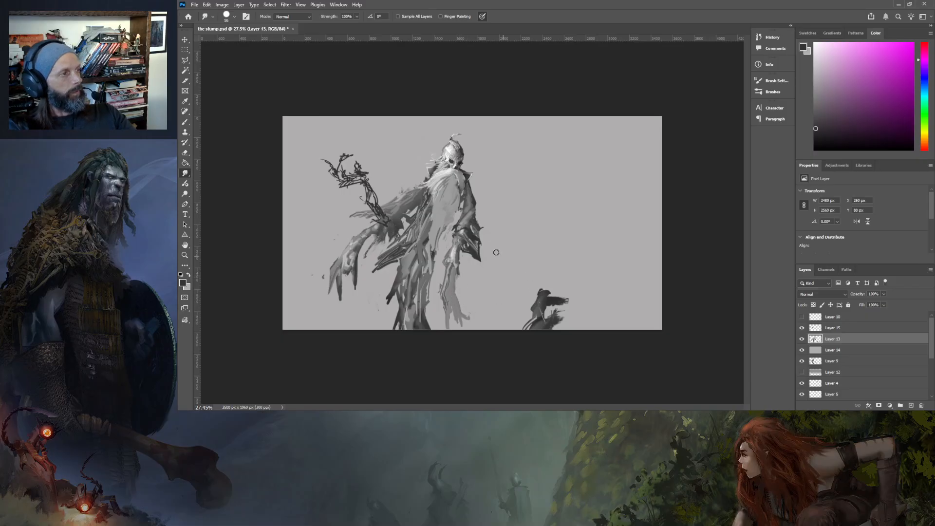
# - Dodge the midtones along the lower part of the hanging forearm and its hand
pyautogui.click(185, 195)
pyautogui.moveTo(451, 292)
pyautogui.mouseDown()
pyautogui.moveTo(446, 279)
pyautogui.moveTo(445, 296)
pyautogui.mouseUp()
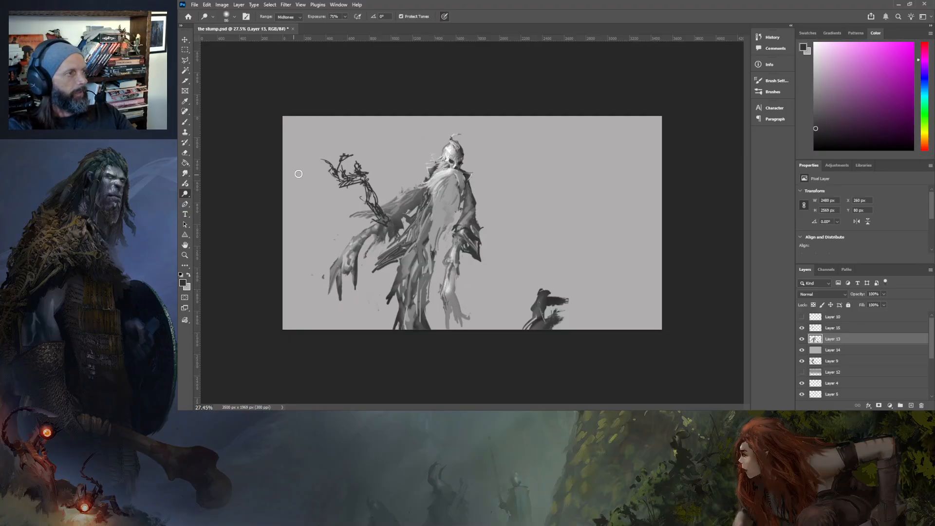
pyautogui.moveTo(446, 303)
pyautogui.mouseDown()
pyautogui.moveTo(451, 333)
pyautogui.moveTo(455, 316)
pyautogui.mouseUp()
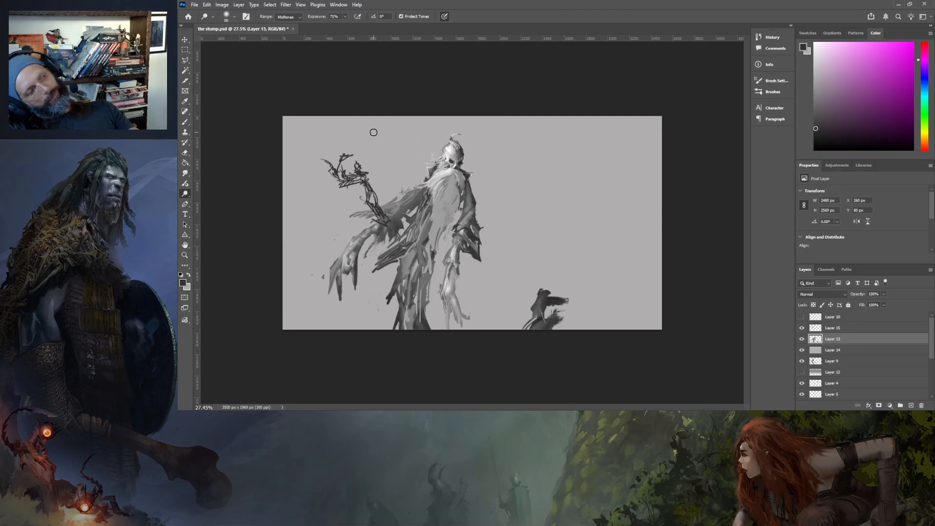
# - Smudge the background gray over the old trailing arm to remove it below the raised sleeve
pyautogui.click(185, 174)
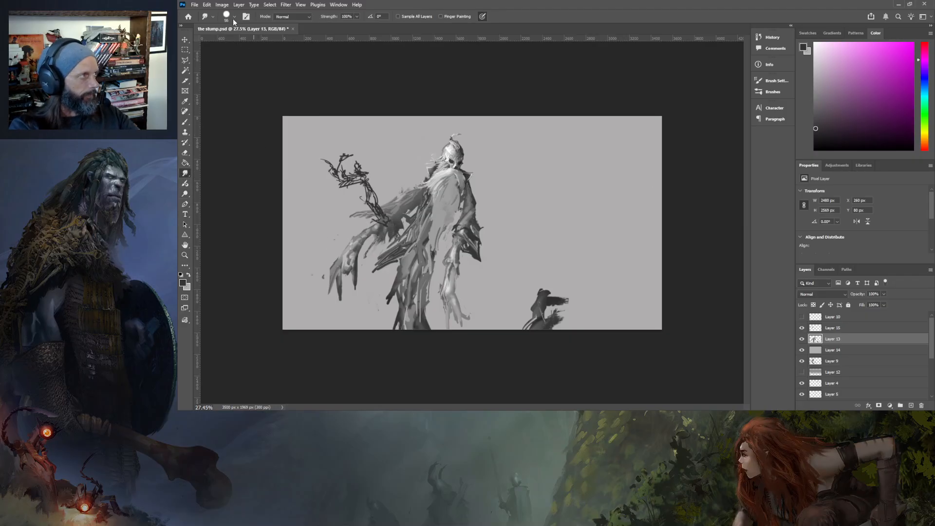
pyautogui.moveTo(333, 292)
pyautogui.mouseDown()
pyautogui.moveTo(359, 232)
pyautogui.moveTo(342, 271)
pyautogui.moveTo(355, 262)
pyautogui.moveTo(351, 292)
pyautogui.moveTo(370, 231)
pyautogui.moveTo(360, 256)
pyautogui.moveTo(332, 266)
pyautogui.mouseUp()
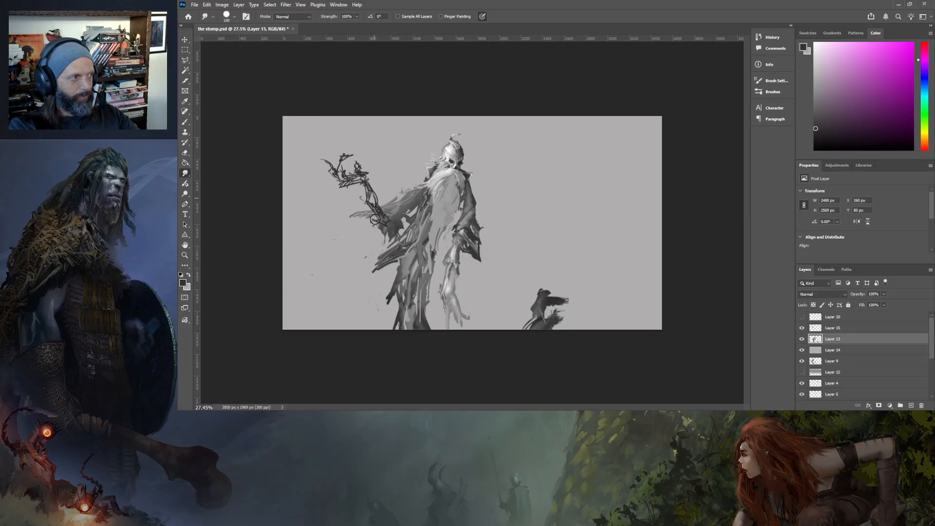
pyautogui.moveTo(385, 243)
pyautogui.mouseDown()
pyautogui.moveTo(407, 225)
pyautogui.moveTo(384, 243)
pyautogui.moveTo(404, 229)
pyautogui.moveTo(392, 251)
pyautogui.mouseUp()
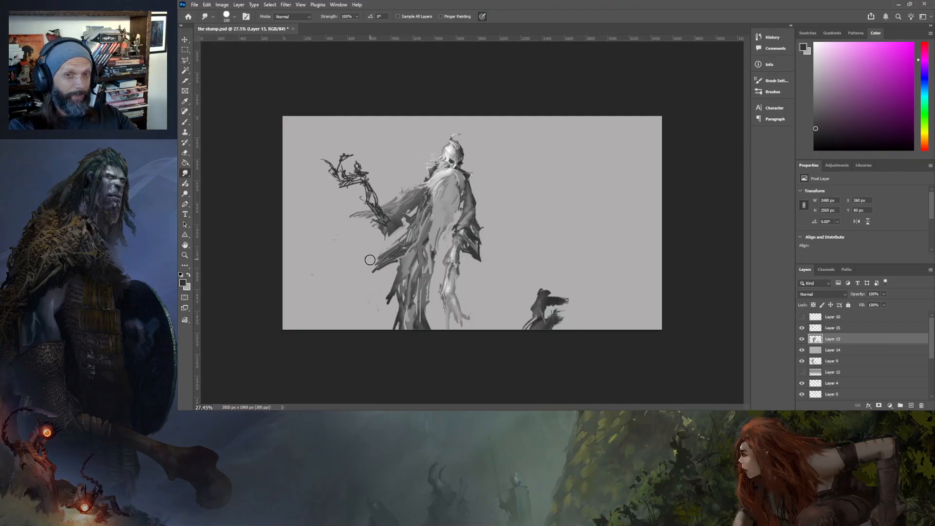
# - Smudge the rear edge of the coat into long pointed tatters sweeping down and back
pyautogui.moveTo(399, 258)
pyautogui.mouseDown()
pyautogui.moveTo(378, 285)
pyautogui.moveTo(395, 271)
pyautogui.moveTo(336, 303)
pyautogui.mouseUp()
pyautogui.moveTo(380, 279)
pyautogui.mouseDown()
pyautogui.moveTo(351, 306)
pyautogui.moveTo(387, 286)
pyautogui.moveTo(365, 311)
pyautogui.moveTo(362, 303)
pyautogui.mouseUp()
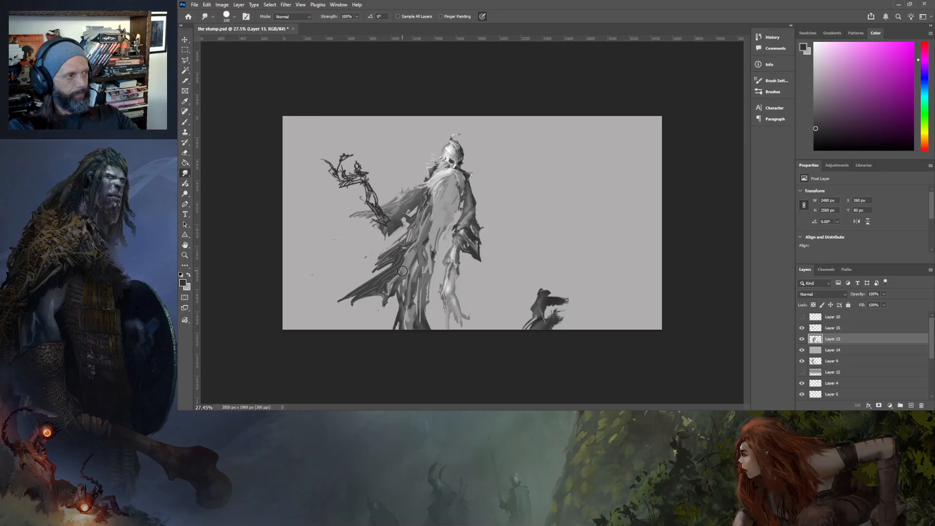
pyautogui.moveTo(412, 245)
pyautogui.mouseDown()
pyautogui.moveTo(394, 265)
pyautogui.moveTo(413, 230)
pyautogui.moveTo(347, 290)
pyautogui.moveTo(390, 256)
pyautogui.moveTo(352, 283)
pyautogui.mouseUp()
pyautogui.moveTo(383, 249); pyautogui.dragTo(346, 278)
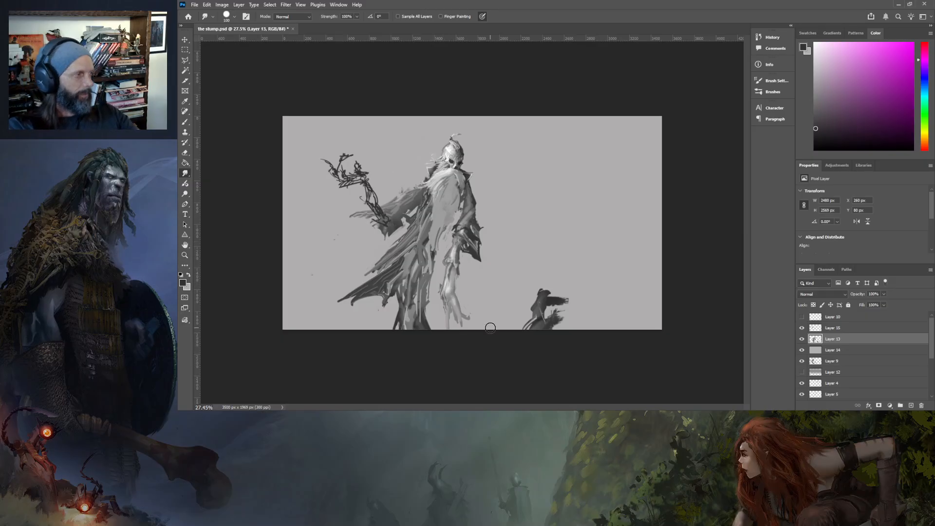
# - Burn midtone shadows into the hanging forearm, its hand and the raised sleeve
pyautogui.click(184, 194)
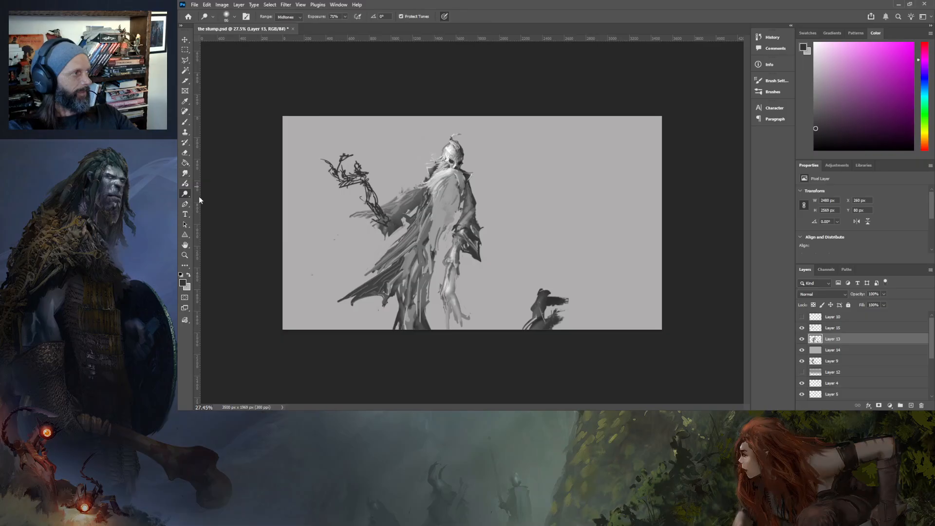
pyautogui.hotkey('shift', 'o')
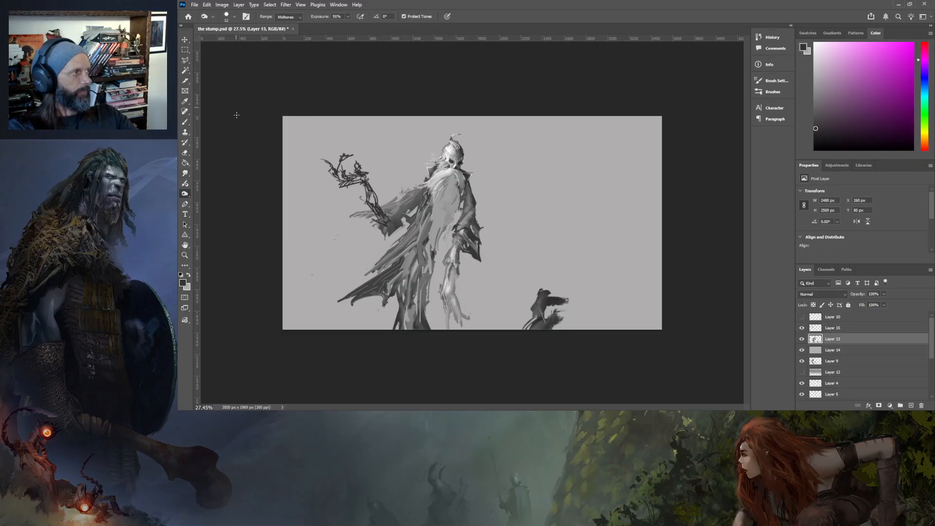
pyautogui.click(235, 44)
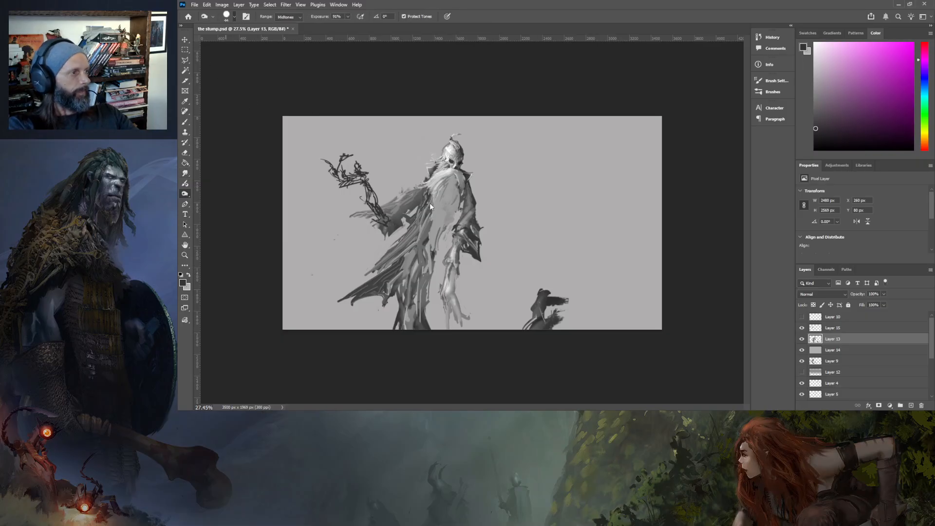
pyautogui.moveTo(456, 276)
pyautogui.mouseDown()
pyautogui.moveTo(449, 295)
pyautogui.moveTo(458, 264)
pyautogui.mouseUp()
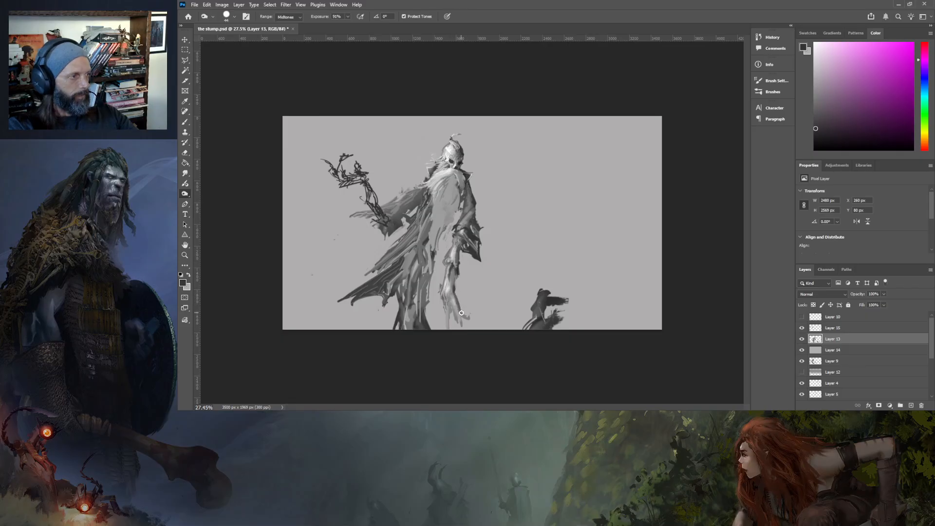
pyautogui.moveTo(451, 317); pyautogui.dragTo(449, 335)
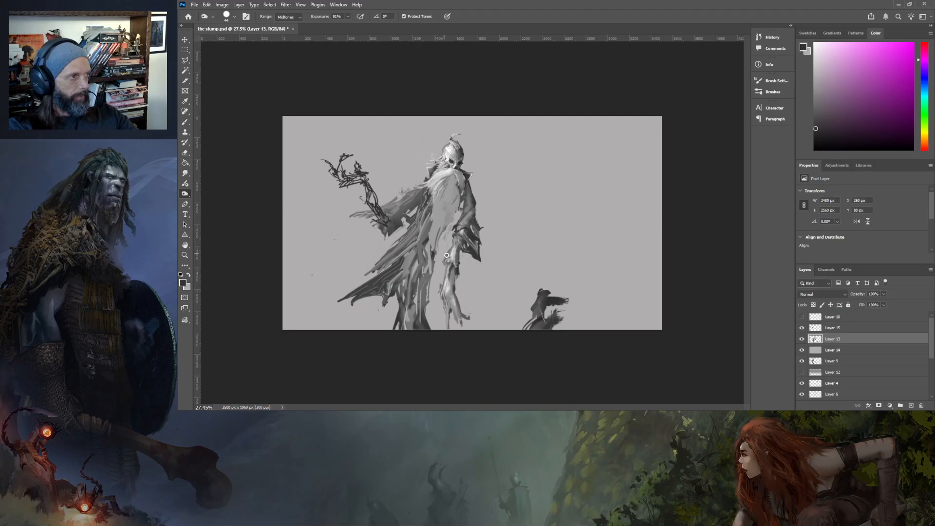
pyautogui.moveTo(452, 283); pyautogui.dragTo(456, 266)
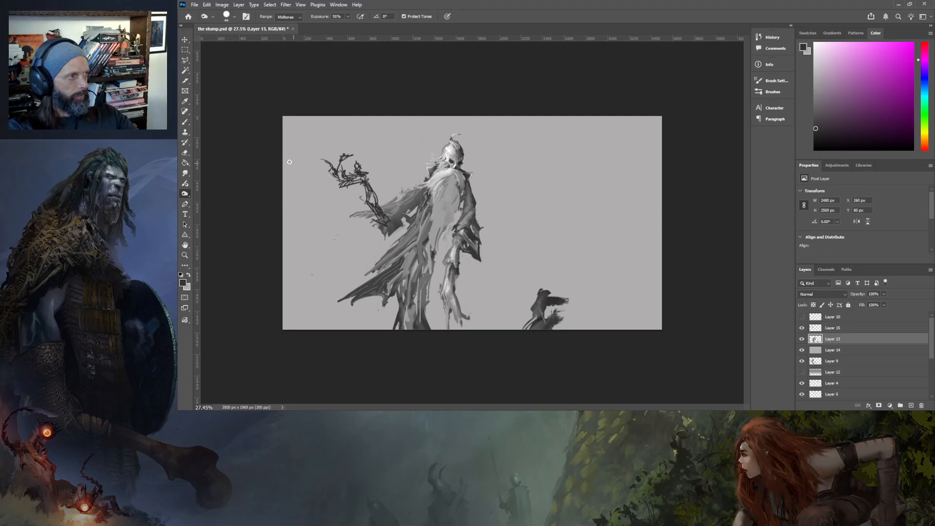
pyautogui.moveTo(396, 218); pyautogui.dragTo(401, 217)
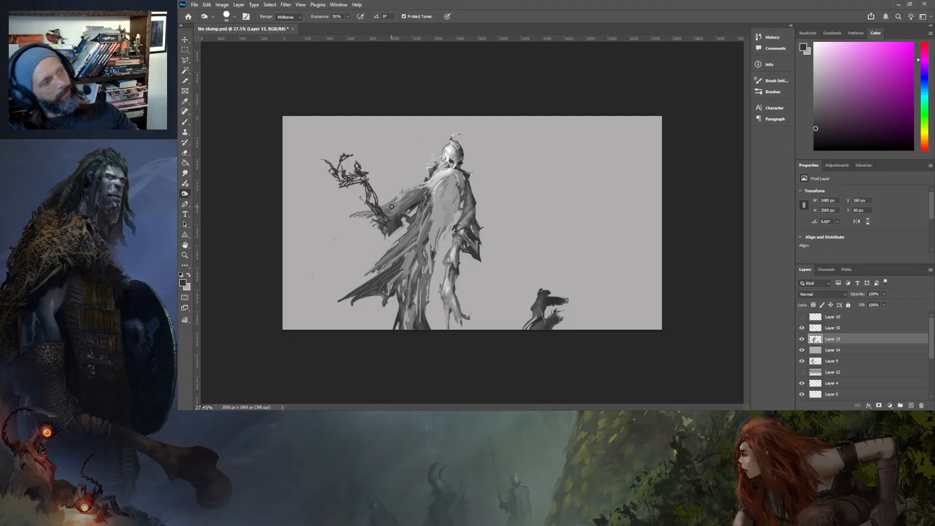
# - Smudge the beard's lower edge into a long wisp blown back across the coat and lighten it with Dodge
pyautogui.click(185, 173)
pyautogui.moveTo(432, 219)
pyautogui.mouseDown()
pyautogui.moveTo(415, 235)
pyautogui.moveTo(422, 231)
pyautogui.mouseUp()
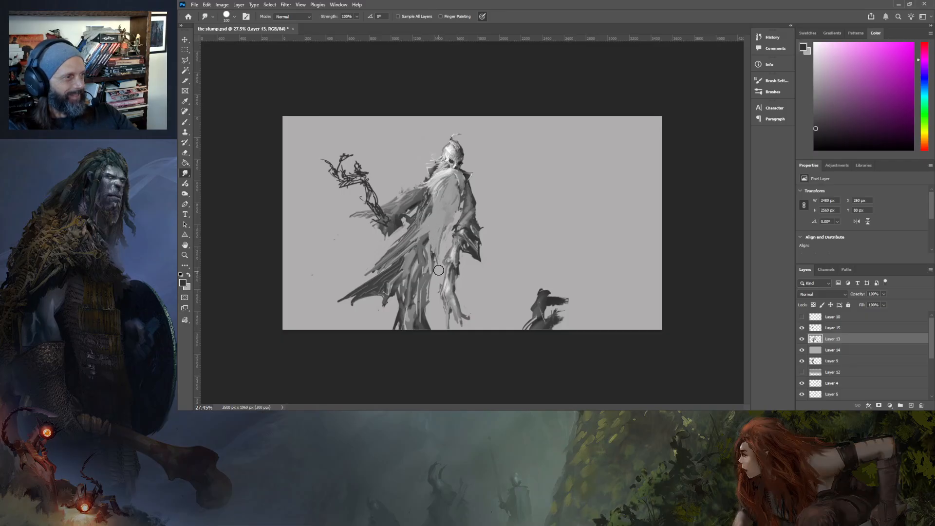
pyautogui.moveTo(429, 228)
pyautogui.mouseDown()
pyautogui.moveTo(399, 246)
pyautogui.moveTo(424, 231)
pyautogui.moveTo(379, 247)
pyautogui.mouseUp()
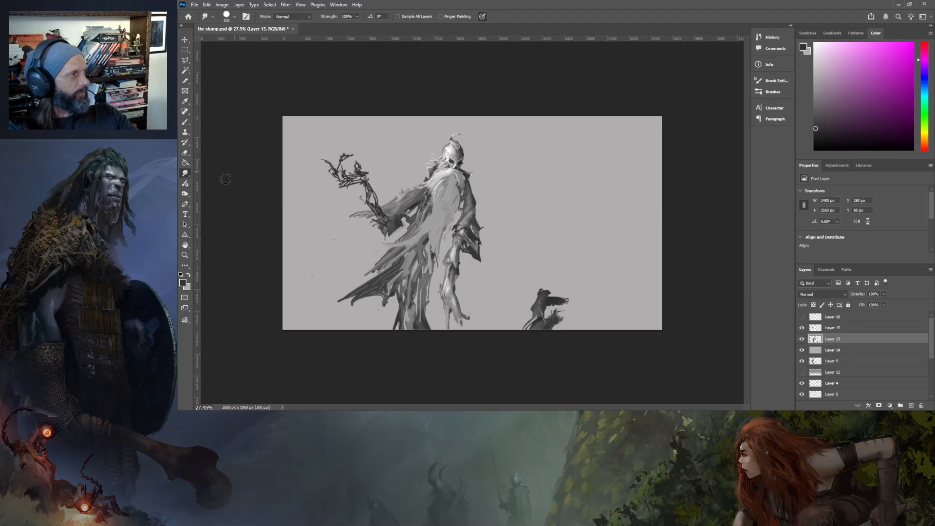
pyautogui.click(184, 194)
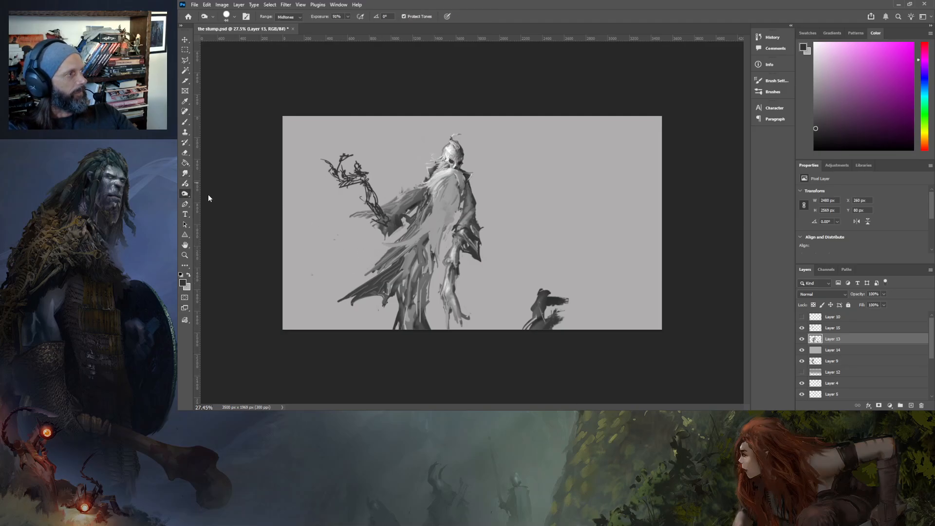
pyautogui.moveTo(386, 245)
pyautogui.mouseDown()
pyautogui.moveTo(436, 226)
pyautogui.moveTo(409, 238)
pyautogui.moveTo(442, 193)
pyautogui.moveTo(419, 232)
pyautogui.mouseUp()
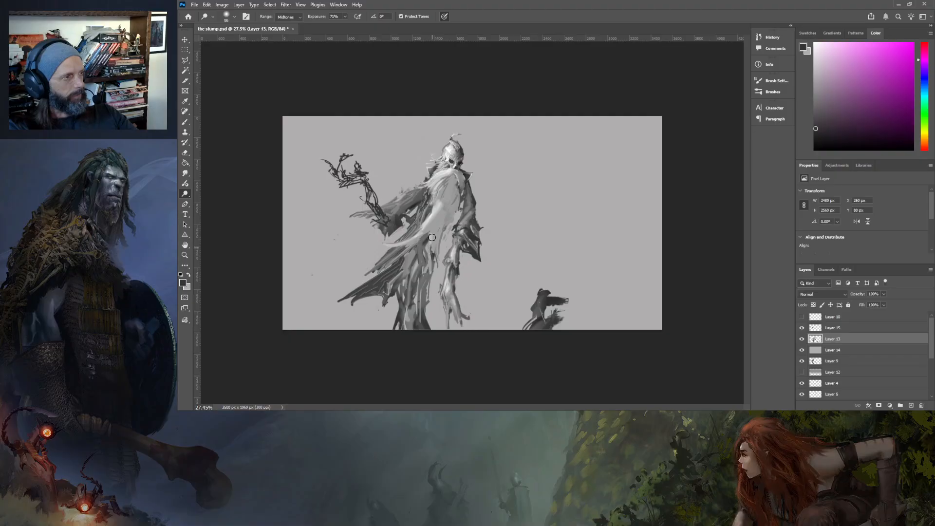
# - Smudge the ragged sleeve cuff around the hanging forearm on the shaded side
pyautogui.click(185, 173)
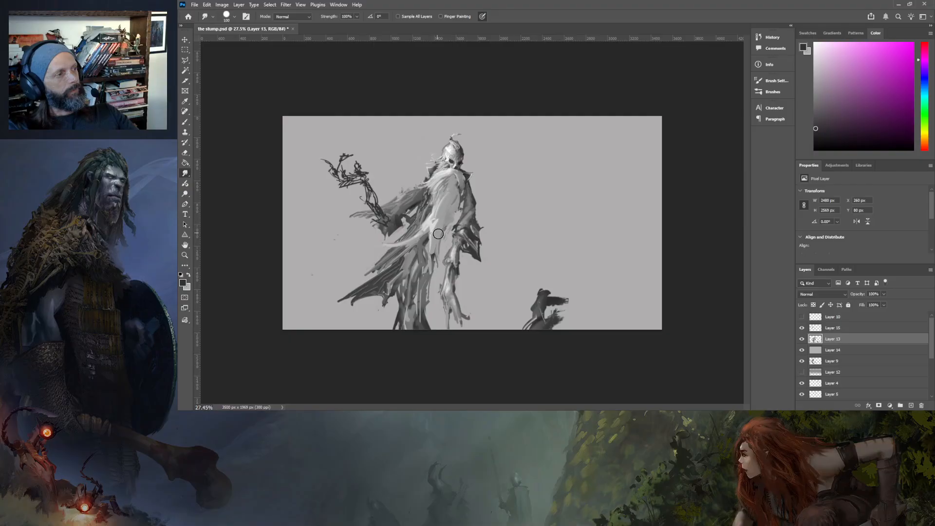
pyautogui.moveTo(453, 247); pyautogui.dragTo(497, 246)
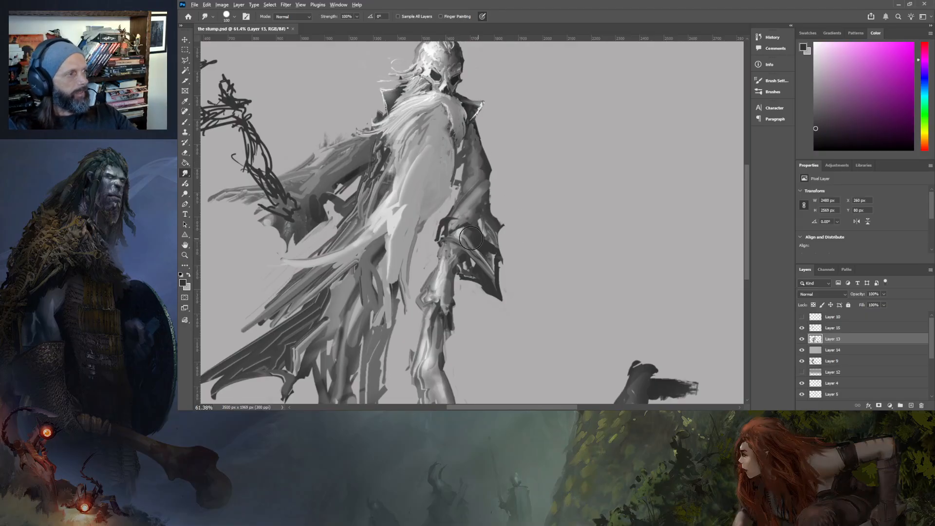
pyautogui.scroll(-3, 481, 231)
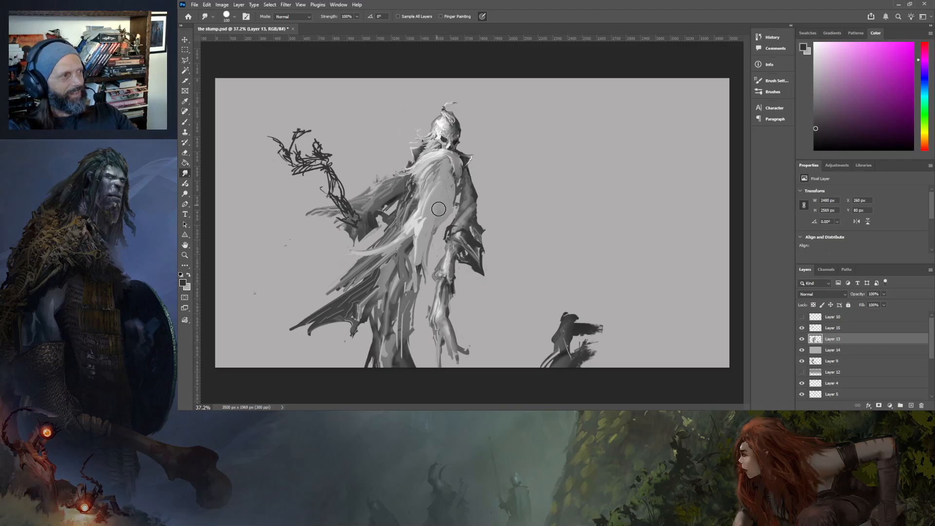
# - Block in the raised gnarled arm and its hand with dark gray brush strokes on a new layer beneath the line sketch
pyautogui.click(802, 328)
pyautogui.click(802, 328)
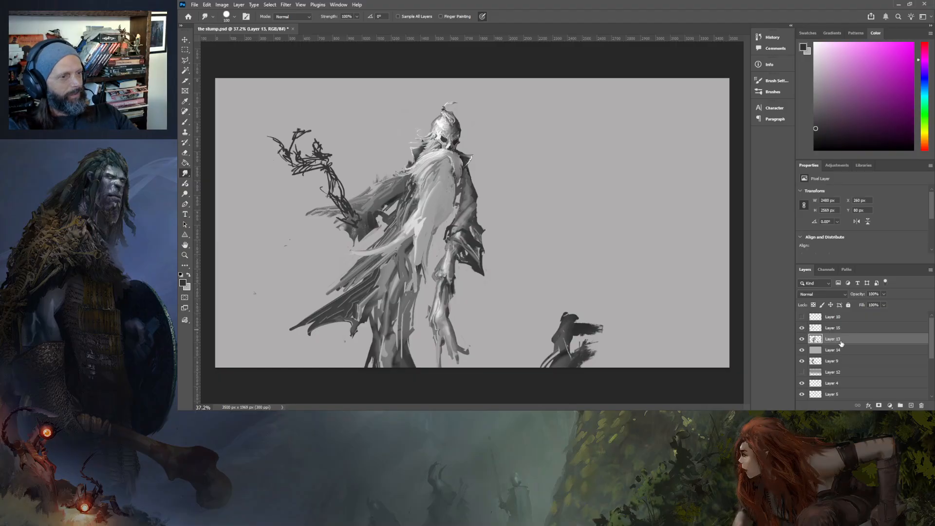
pyautogui.click(910, 405)
pyautogui.click(815, 102)
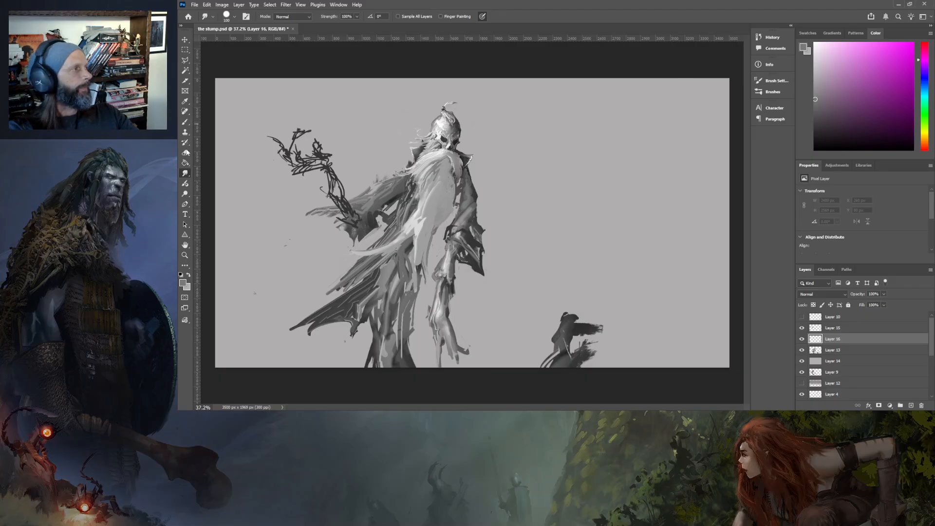
pyautogui.click(814, 115)
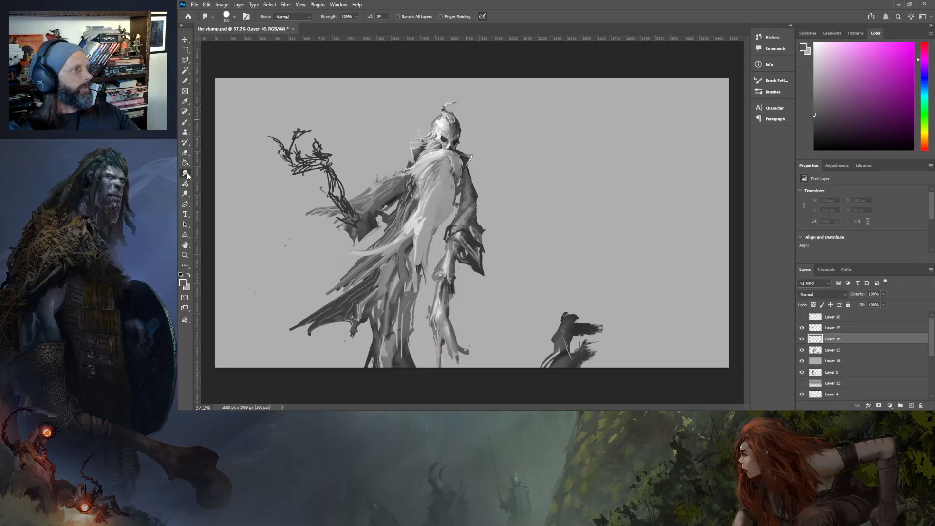
pyautogui.click(186, 122)
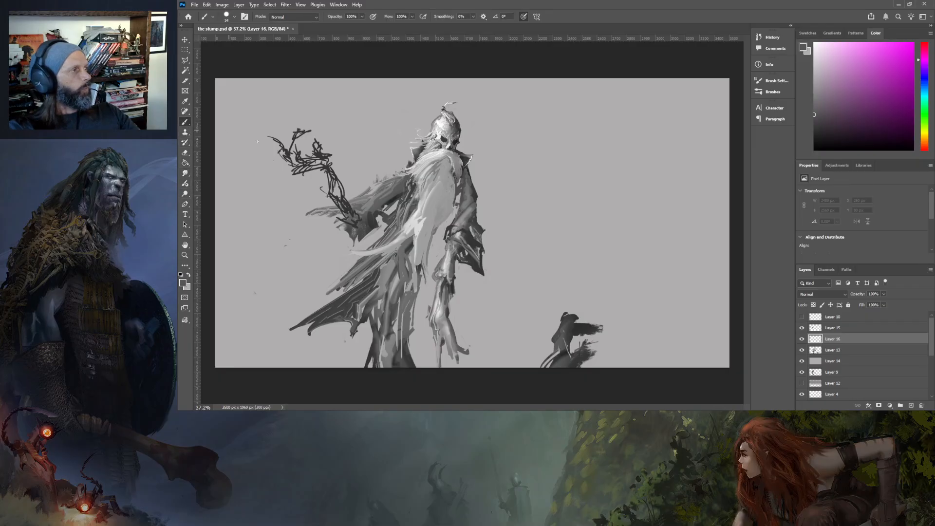
pyautogui.moveTo(329, 169); pyautogui.dragTo(350, 222)
pyautogui.moveTo(321, 160); pyautogui.dragTo(295, 162)
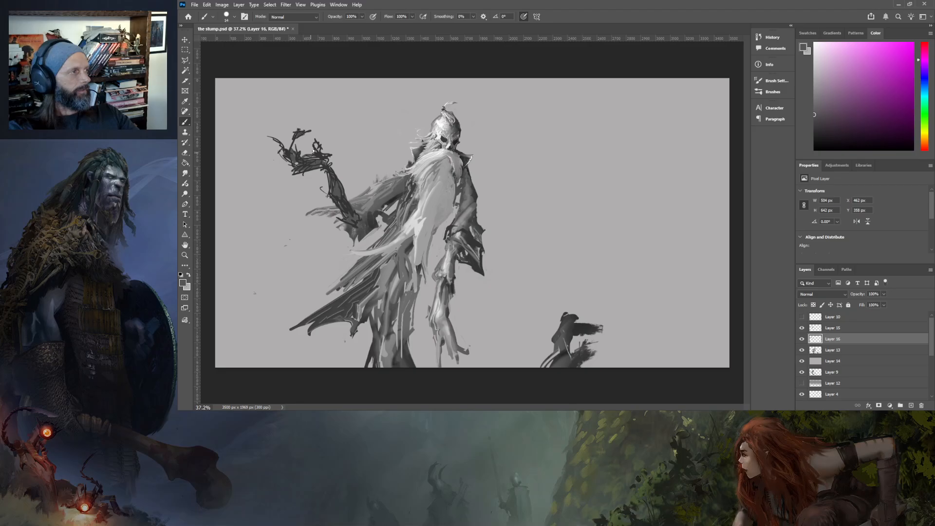
pyautogui.moveTo(279, 147); pyautogui.dragTo(279, 140)
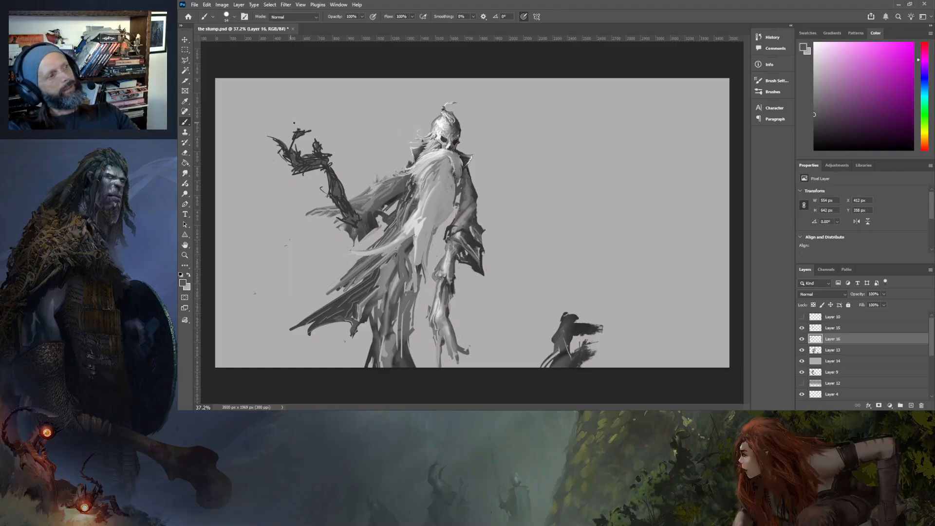
# - Sketch short directional marks behind the creature's head and a small rounded shape with loose scribbles above the raised hand
pyautogui.moveTo(374, 115); pyautogui.dragTo(416, 122)
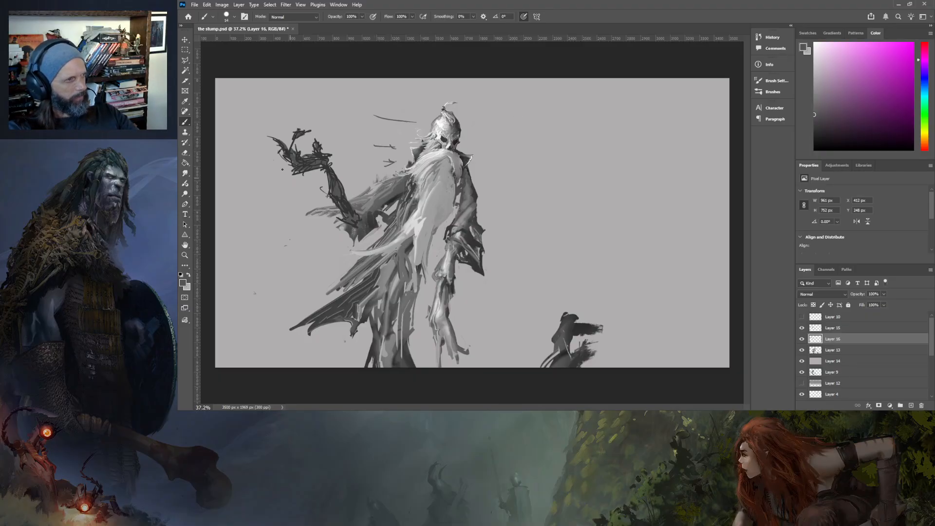
pyautogui.moveTo(313, 111); pyautogui.dragTo(312, 124)
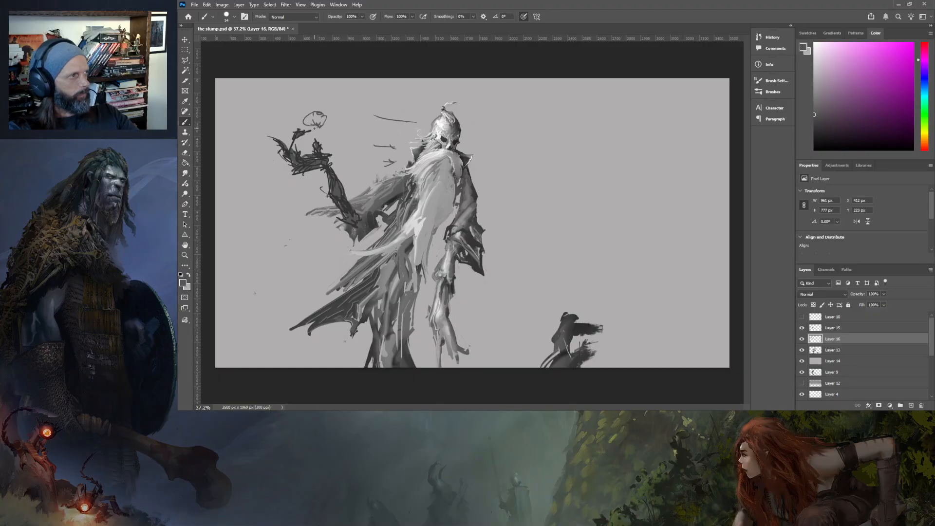
pyautogui.moveTo(325, 132); pyautogui.dragTo(334, 129)
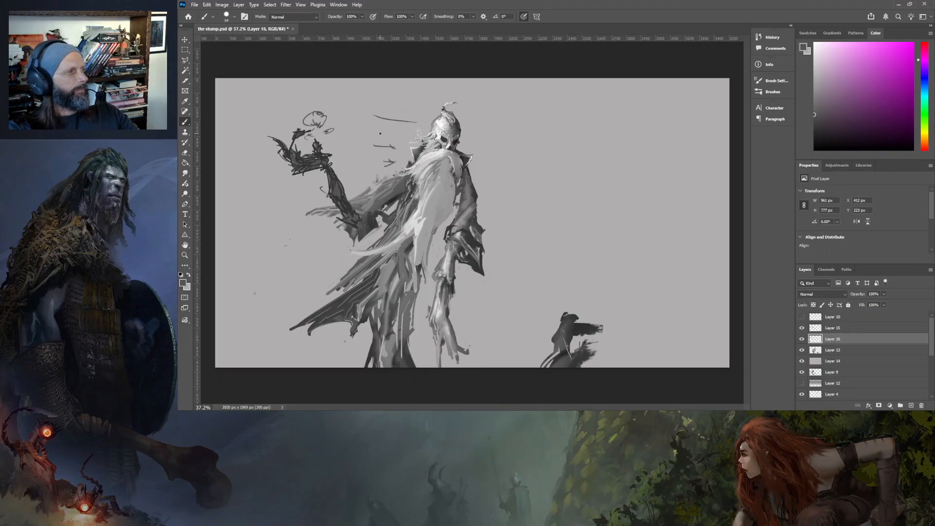
# - Dot red eyes into both skull sockets on a new layer above the arm sketch, and reselect the creature's Layer 13
pyautogui.click(924, 148)
pyautogui.click(881, 49)
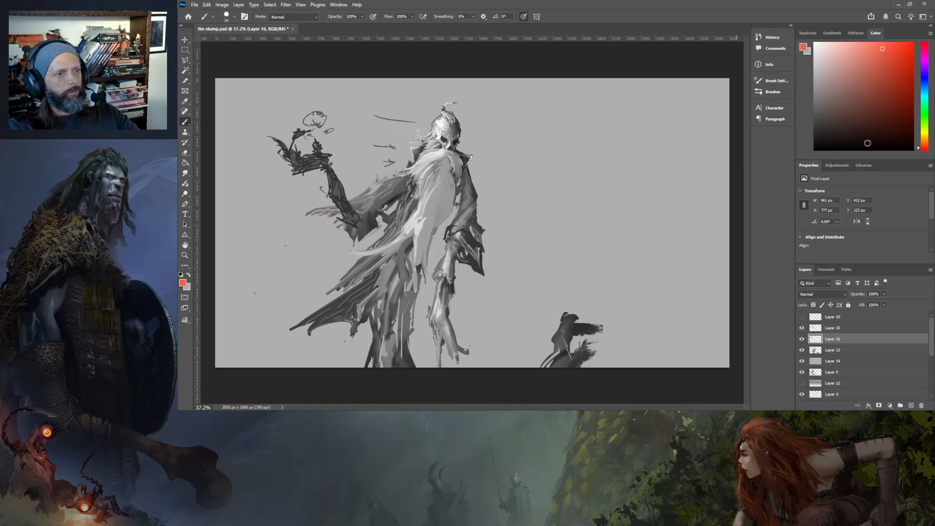
pyautogui.click(848, 328)
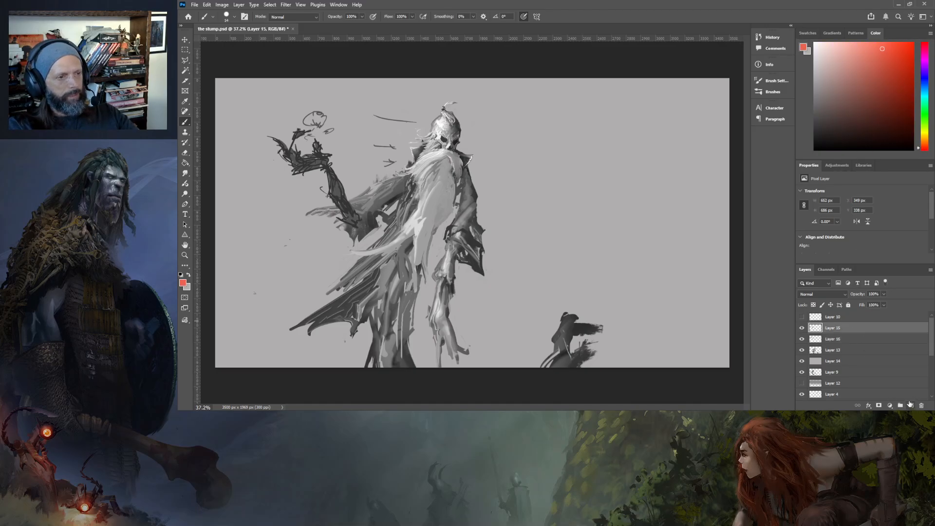
pyautogui.click(910, 405)
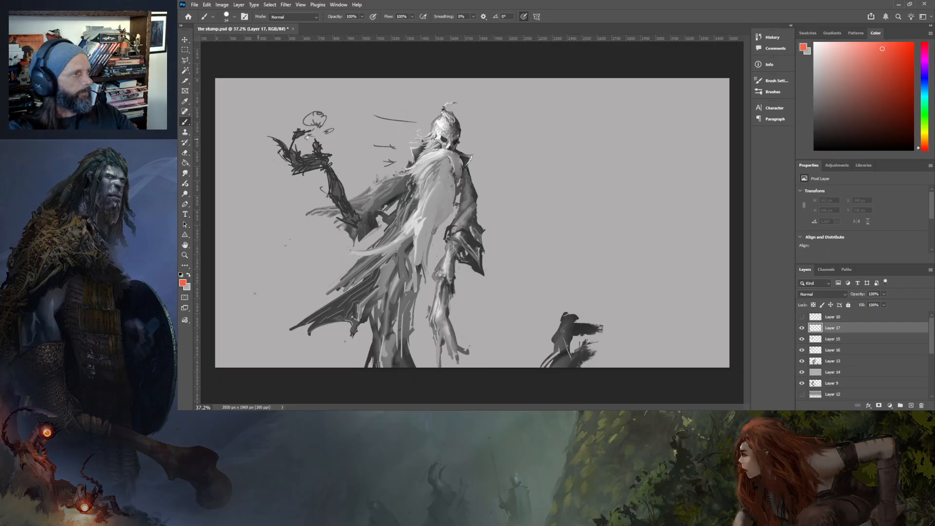
pyautogui.scroll(5, 445, 134)
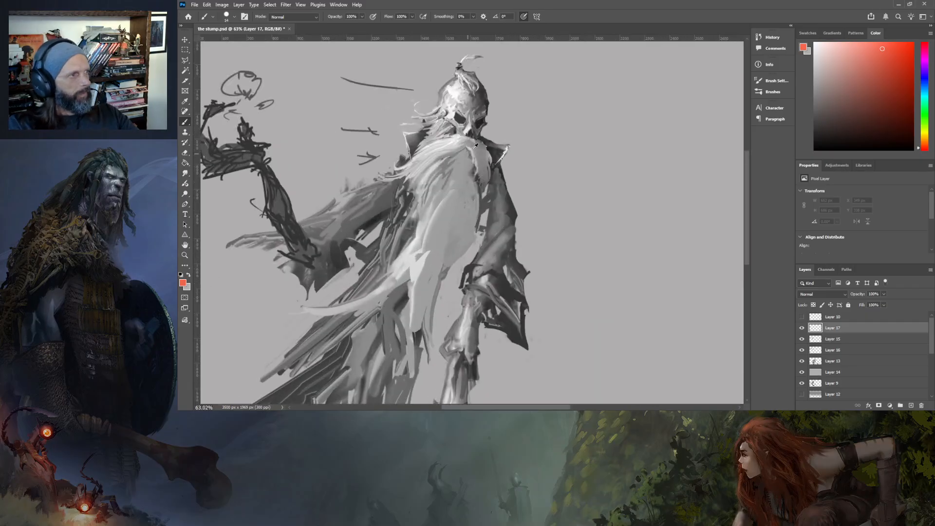
pyautogui.click(449, 96)
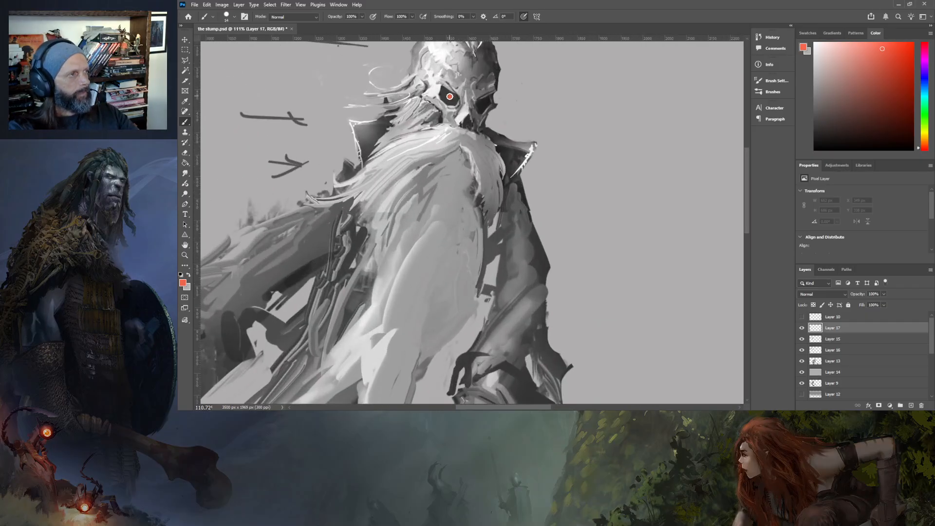
pyautogui.click(482, 102)
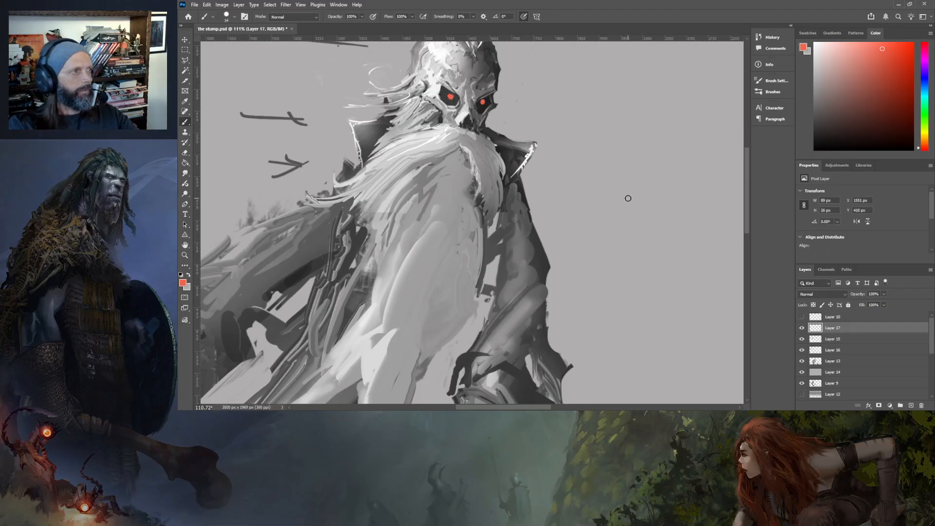
pyautogui.scroll(-1, 609, 219)
pyautogui.scroll(-5, 609, 218)
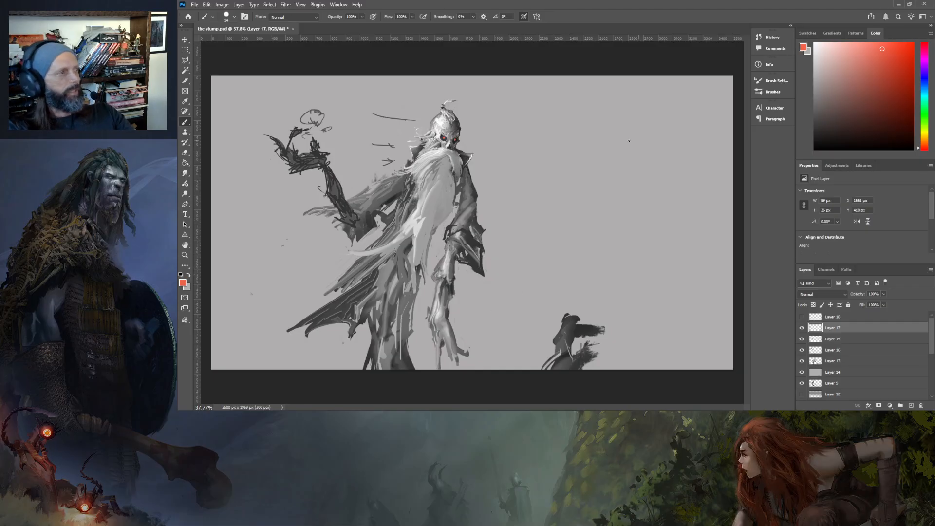
pyautogui.click(832, 361)
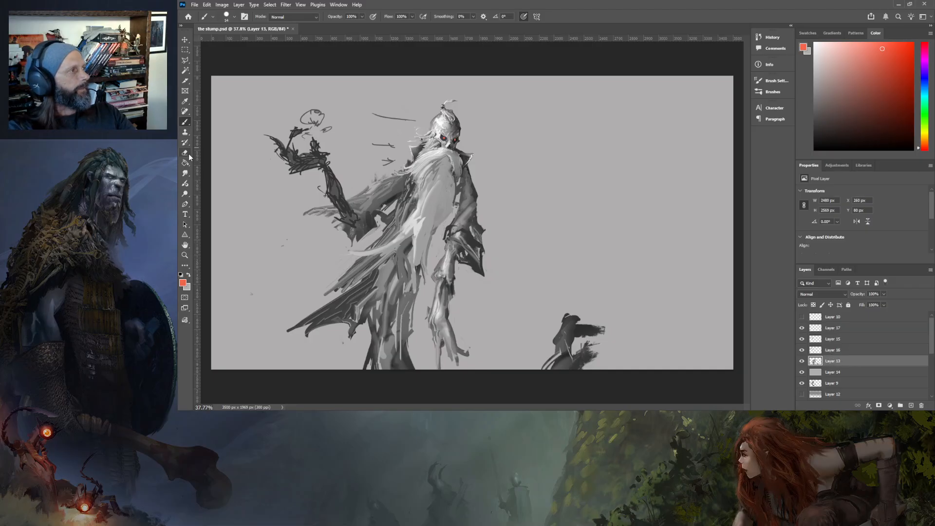
pyautogui.press('[')
pyautogui.press('[')
pyautogui.press('[')
pyautogui.press('[')
pyautogui.press('[')
pyautogui.press('[')
pyautogui.press('[')
pyautogui.press('[')
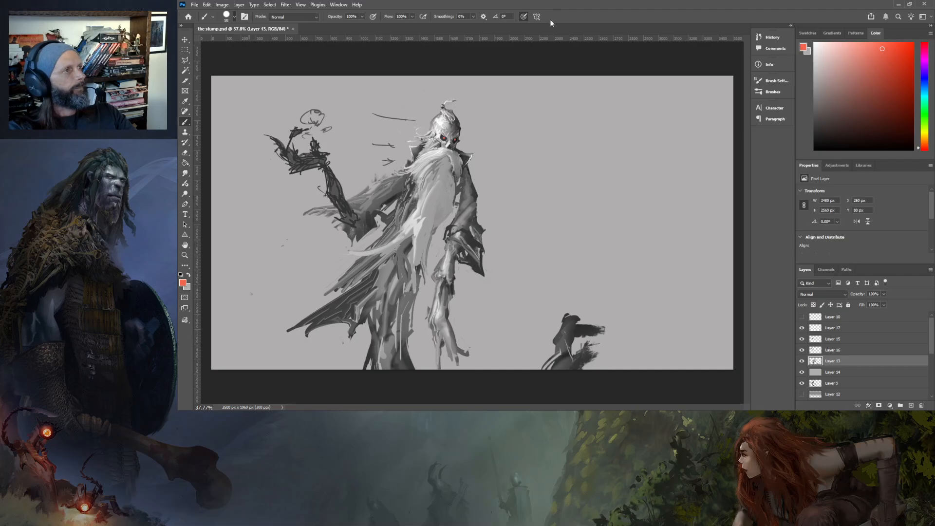
pyautogui.moveTo(342, 224); pyautogui.dragTo(314, 221)
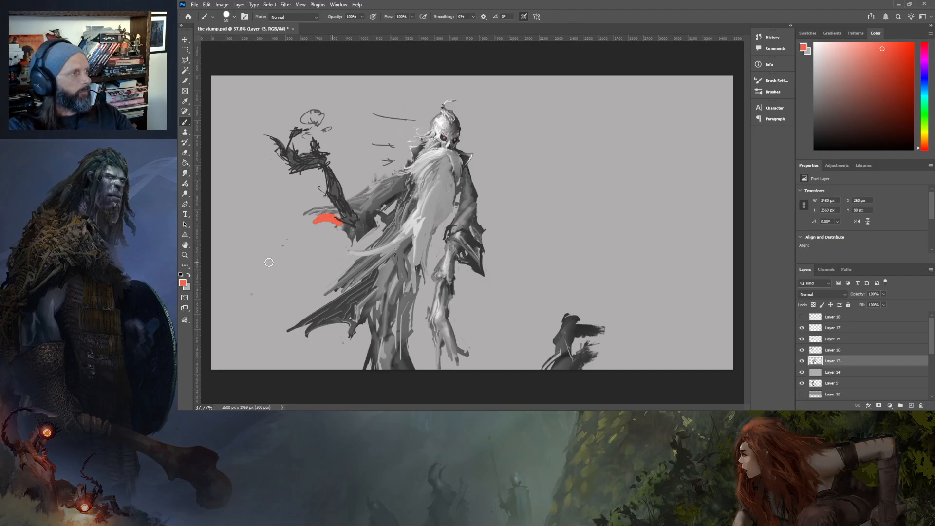
pyautogui.hotkey('ctrl', 'z')
# - Smudge the lower edge of the raised arm's sleeve into pointed tatters blown backward
pyautogui.click(185, 172)
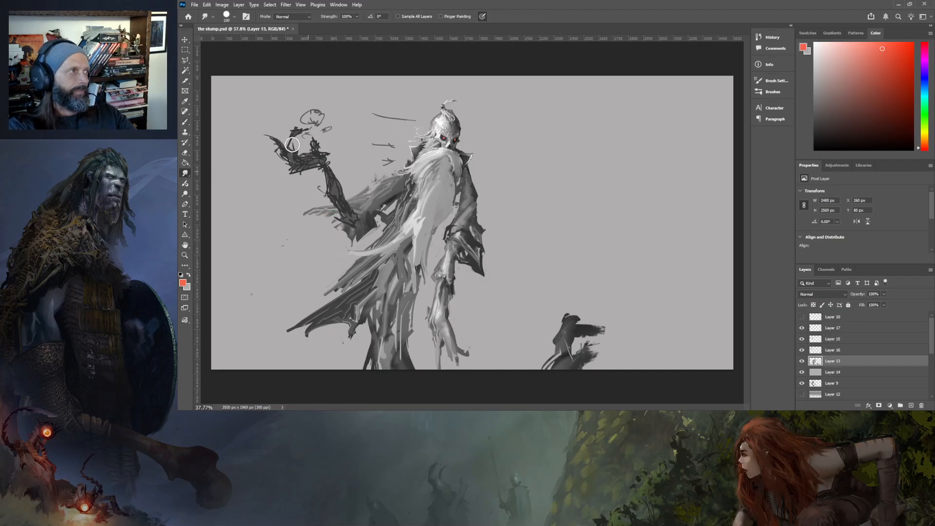
pyautogui.moveTo(338, 220)
pyautogui.mouseDown()
pyautogui.moveTo(297, 231)
pyautogui.moveTo(332, 212)
pyautogui.moveTo(293, 216)
pyautogui.moveTo(312, 211)
pyautogui.moveTo(294, 220)
pyautogui.moveTo(311, 222)
pyautogui.moveTo(292, 232)
pyautogui.moveTo(308, 218)
pyautogui.moveTo(278, 223)
pyautogui.mouseUp()
pyautogui.hotkey('ctrl', 'z')
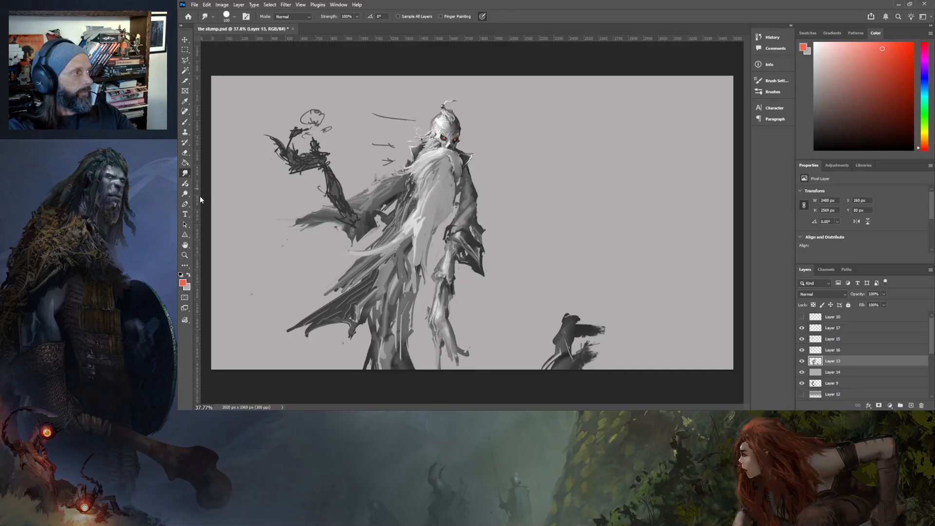
# - Burn midtone shadows into the trailing sleeve tatters and dodge highlights along the sleeve's upper folds with a smaller brush
pyautogui.click(185, 195)
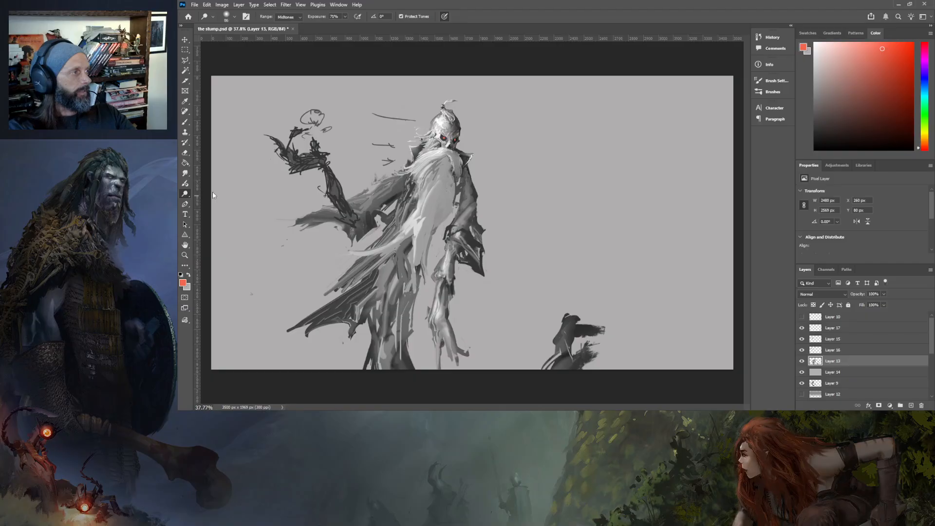
pyautogui.hotkey('shift', 'o')
pyautogui.moveTo(327, 217)
pyautogui.mouseDown()
pyautogui.moveTo(315, 218)
pyautogui.moveTo(340, 222)
pyautogui.mouseUp()
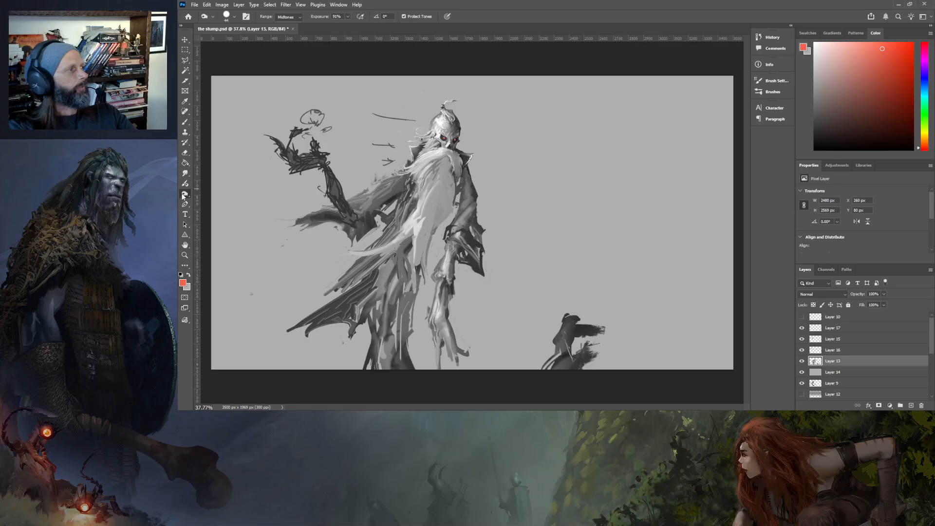
pyautogui.click(207, 197)
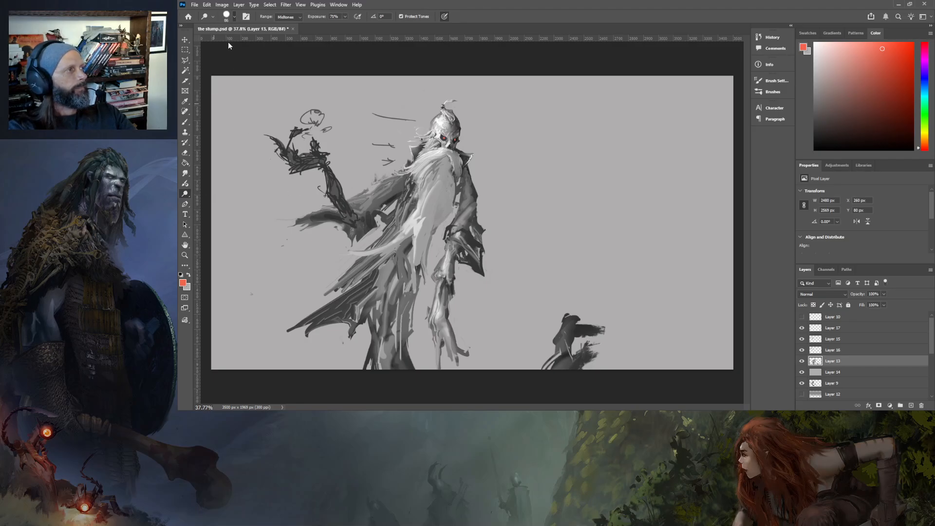
pyautogui.click(229, 42)
pyautogui.click(498, 21)
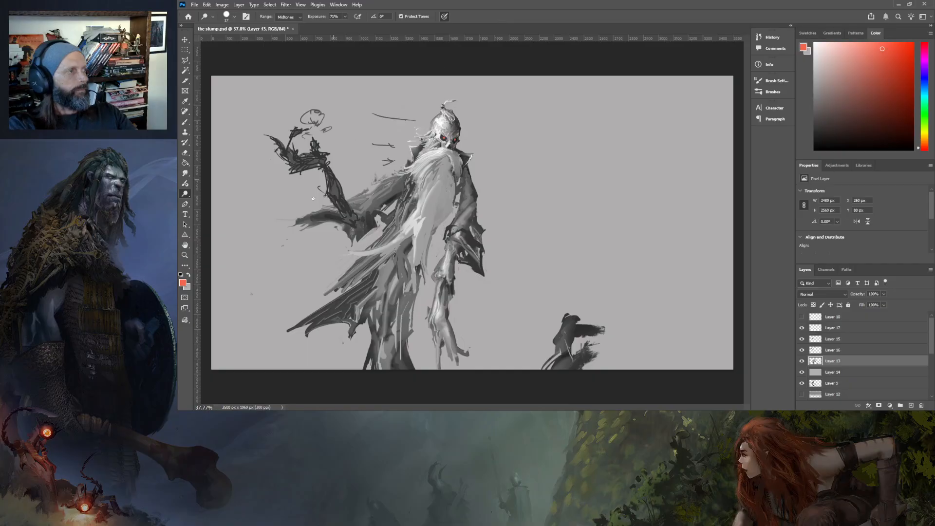
pyautogui.moveTo(362, 200); pyautogui.dragTo(400, 177)
pyautogui.moveTo(312, 212); pyautogui.dragTo(299, 220)
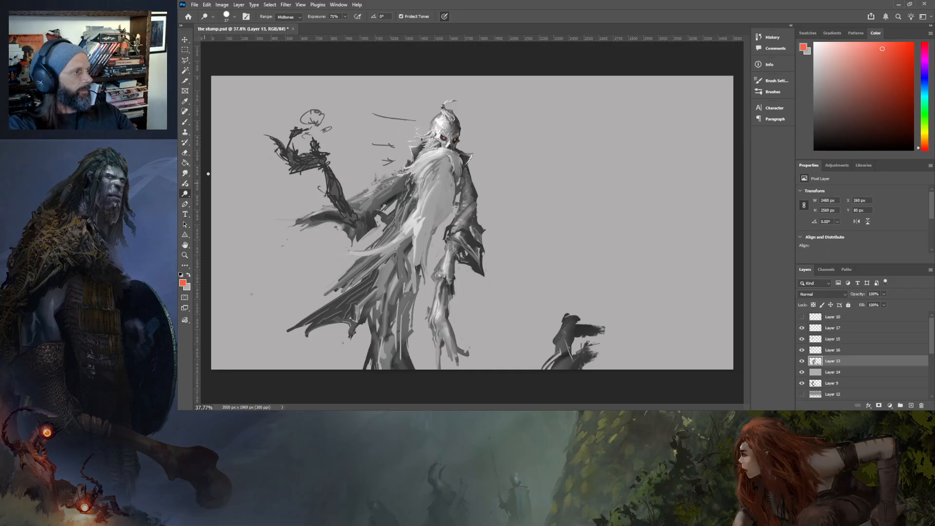
# - Smudge the coat's rear tail into one long curling sweep and soften the ragged hem beneath it
pyautogui.click(185, 175)
pyautogui.moveTo(356, 282)
pyautogui.mouseDown()
pyautogui.moveTo(291, 310)
pyautogui.moveTo(261, 345)
pyautogui.moveTo(300, 322)
pyautogui.moveTo(319, 324)
pyautogui.moveTo(305, 329)
pyautogui.moveTo(286, 317)
pyautogui.mouseUp()
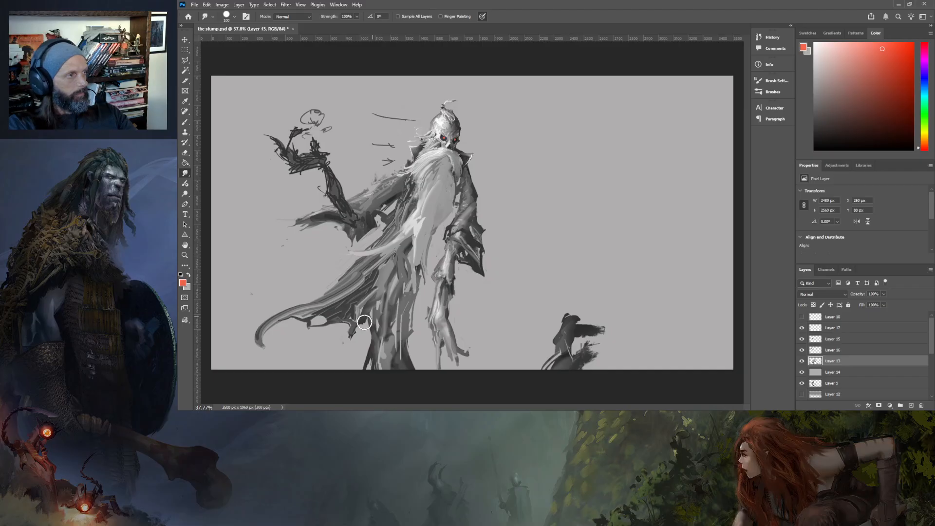
pyautogui.moveTo(344, 321); pyautogui.dragTo(345, 331)
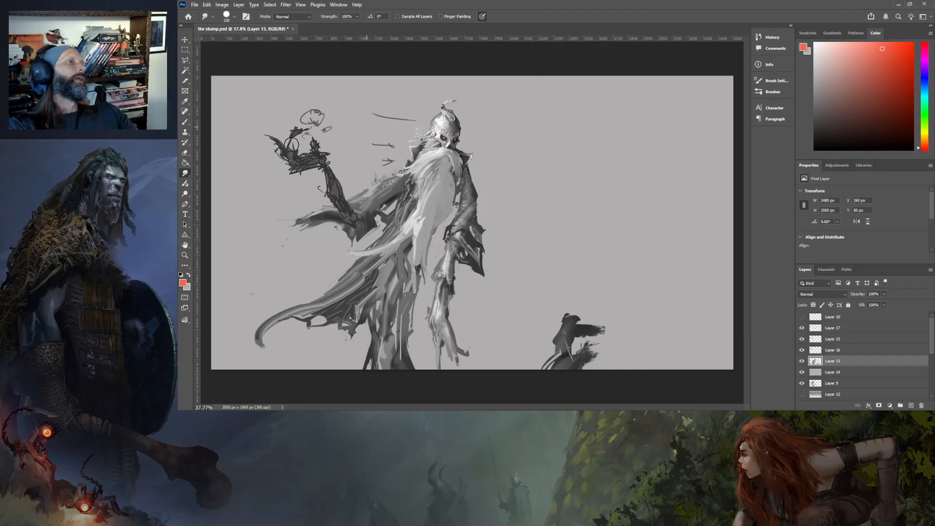
# - Burn midtone shadows down the hanging forearm and hand with a resized brush
pyautogui.click(185, 195)
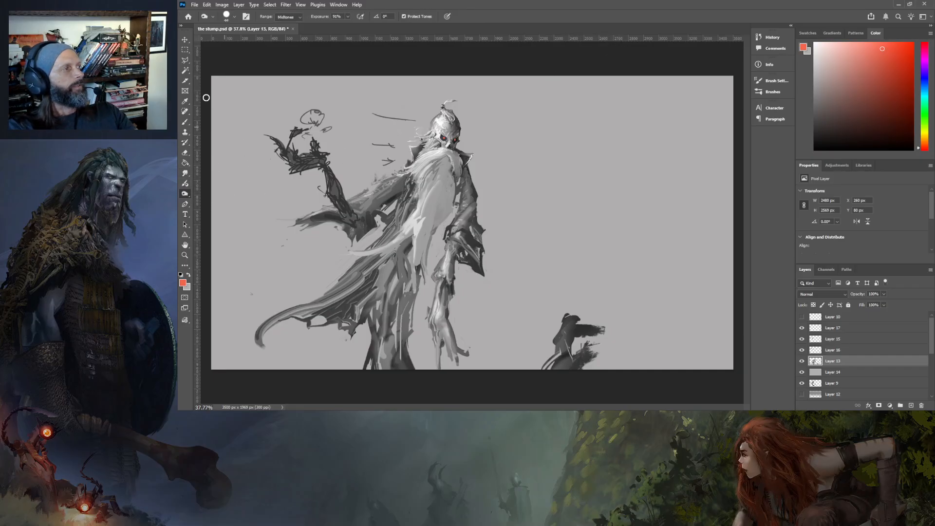
pyautogui.moveTo(240, 43); pyautogui.dragTo(249, 43)
pyautogui.moveTo(451, 302)
pyautogui.mouseDown()
pyautogui.moveTo(450, 325)
pyautogui.moveTo(465, 349)
pyautogui.moveTo(459, 360)
pyautogui.moveTo(442, 349)
pyautogui.mouseUp()
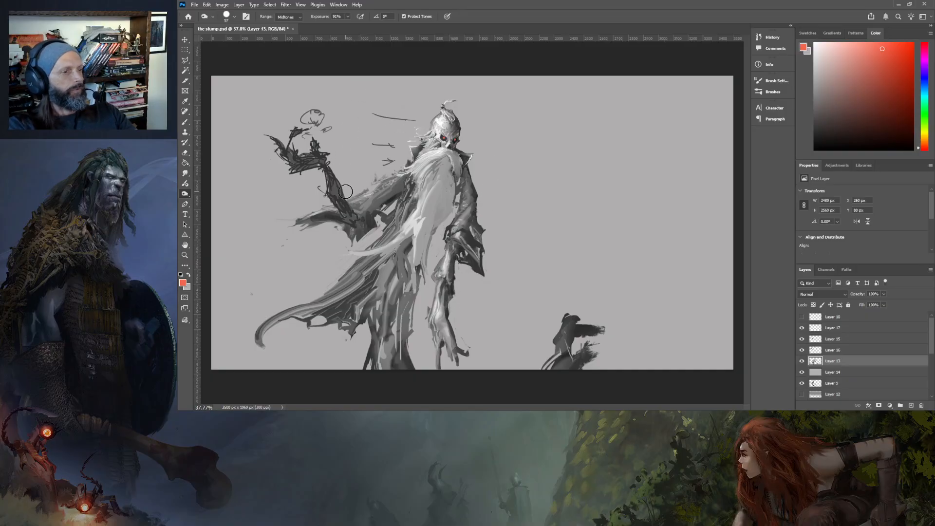
# - Hide the flat gray backdrop of Layer 14 and review the reworked creature against the full landscape
pyautogui.click(802, 372)
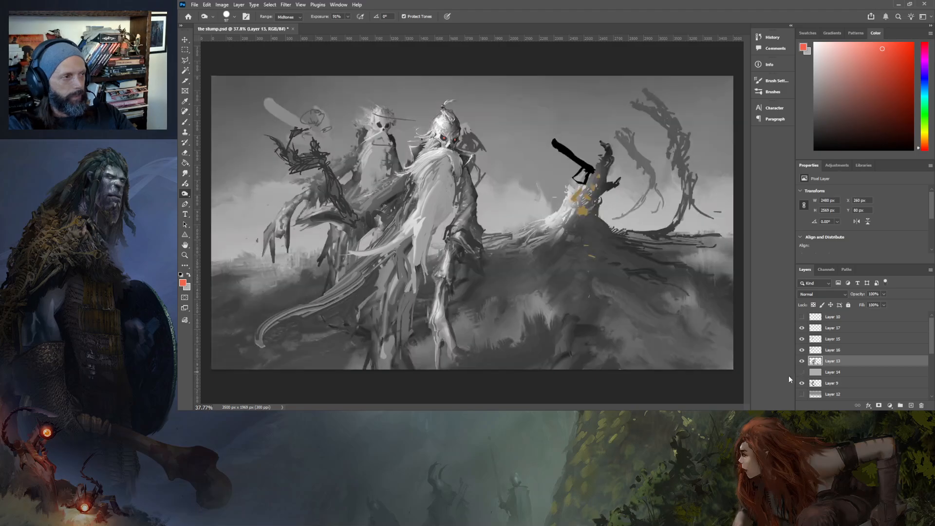
pyautogui.moveTo(582, 205); pyautogui.dragTo(564, 210)
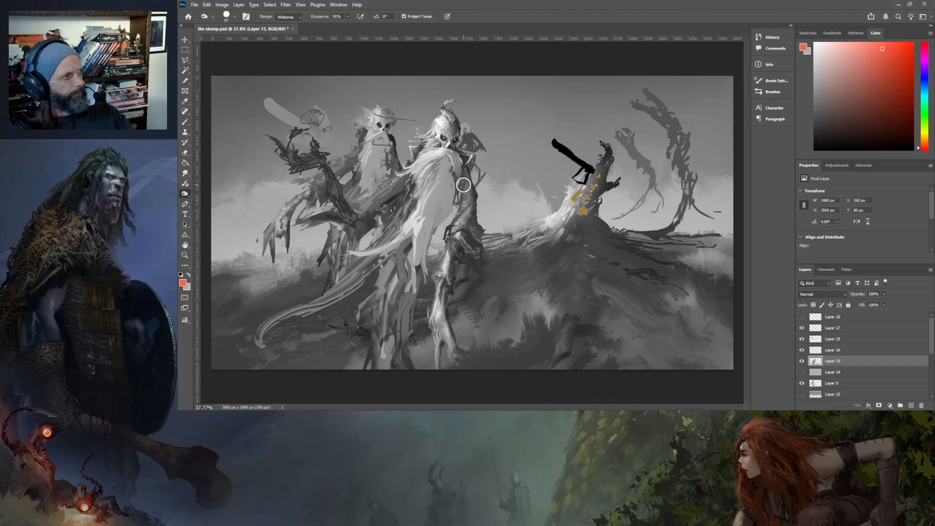
pyautogui.scroll(-2, 466, 187)
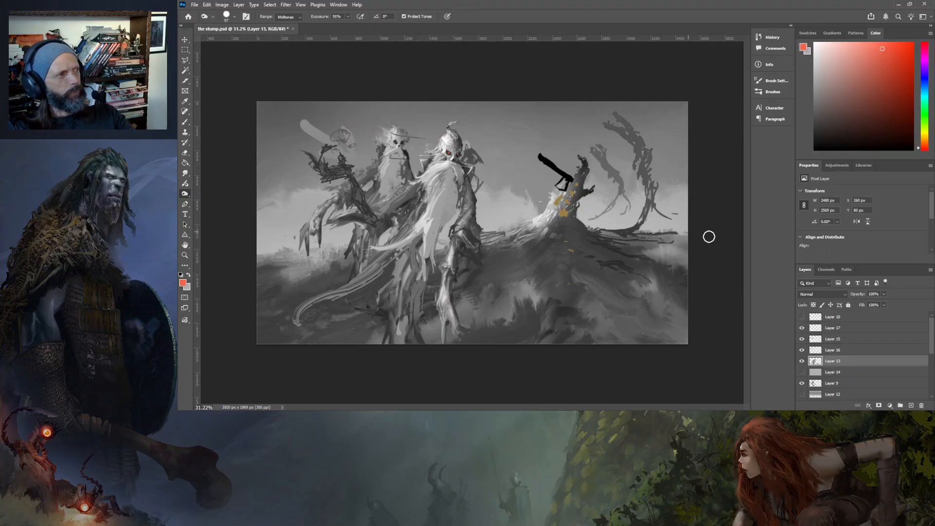
pyautogui.scroll(2, 468, 195)
pyautogui.scroll(-3, 467, 194)
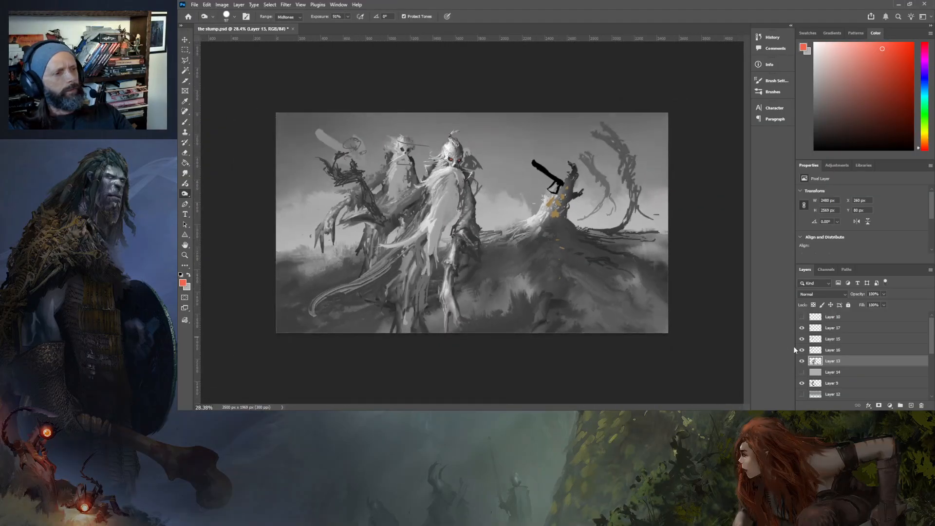
pyautogui.click(801, 372)
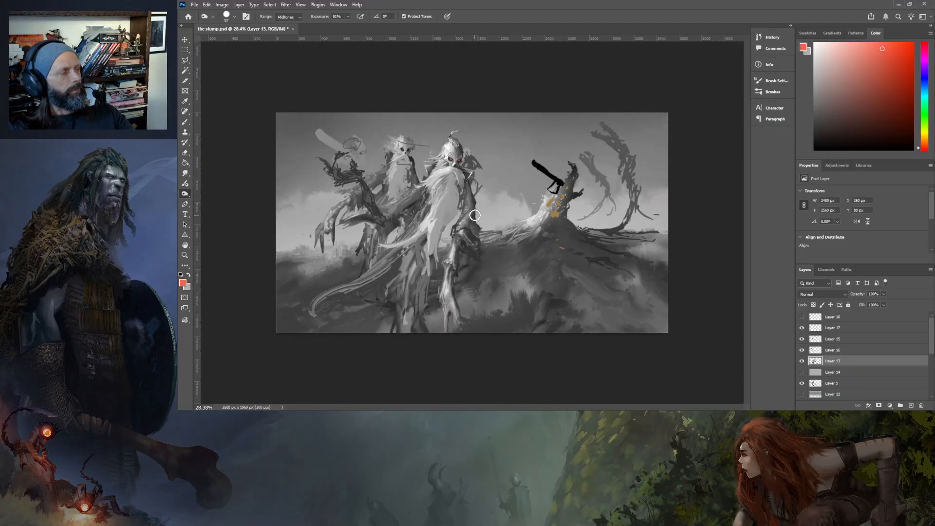